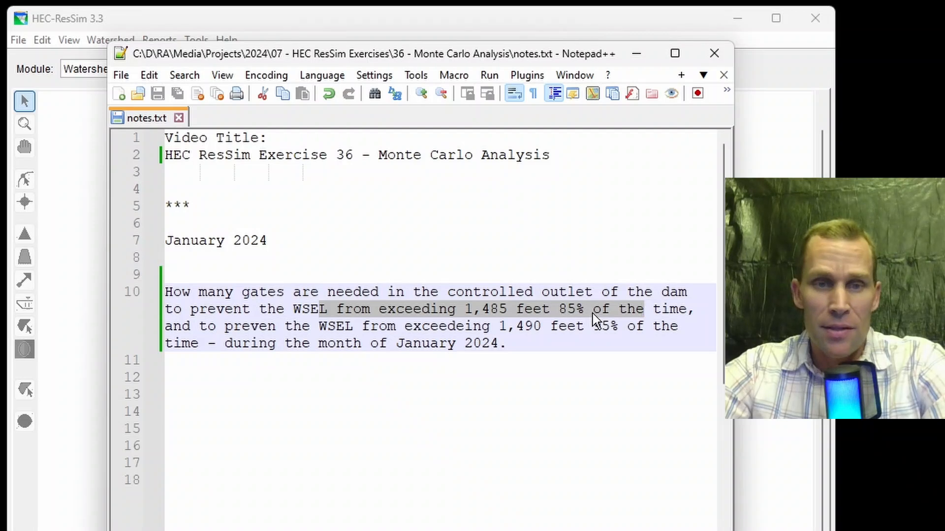
Step: Read the exercise question in notes.txt about how many gates the dam's controlled outlet needs to meet the WSEL limits in January 2024
drag(207, 326, 464, 326)
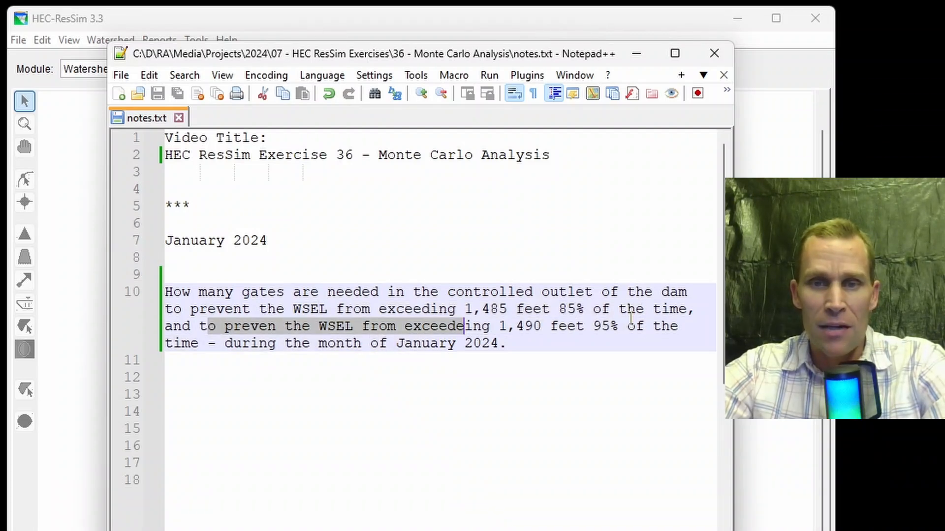
drag(631, 323, 482, 331)
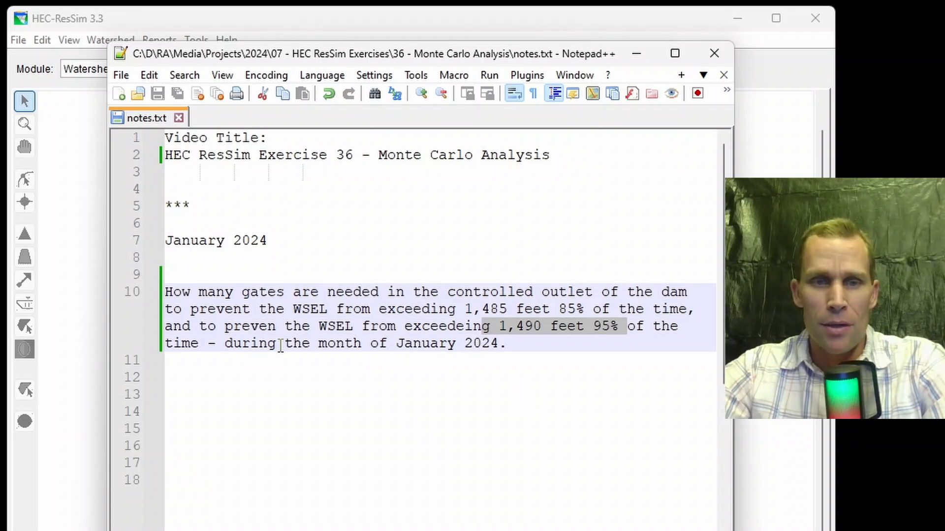
drag(297, 348, 523, 345)
click(523, 346)
Step: Switch to HEC-ResSim and start a new watershed named video_36, located in the ResSim Exercises folder
click(397, 26)
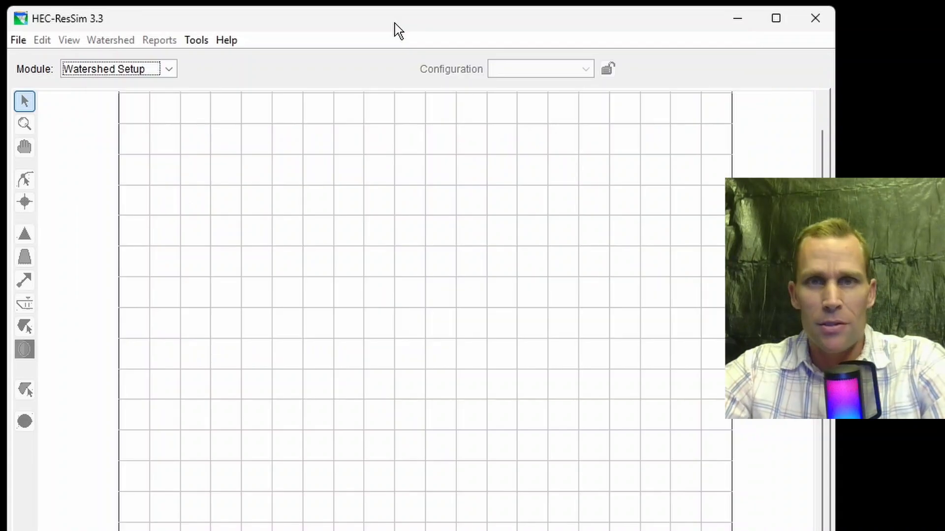
drag(394, 22, 408, 26)
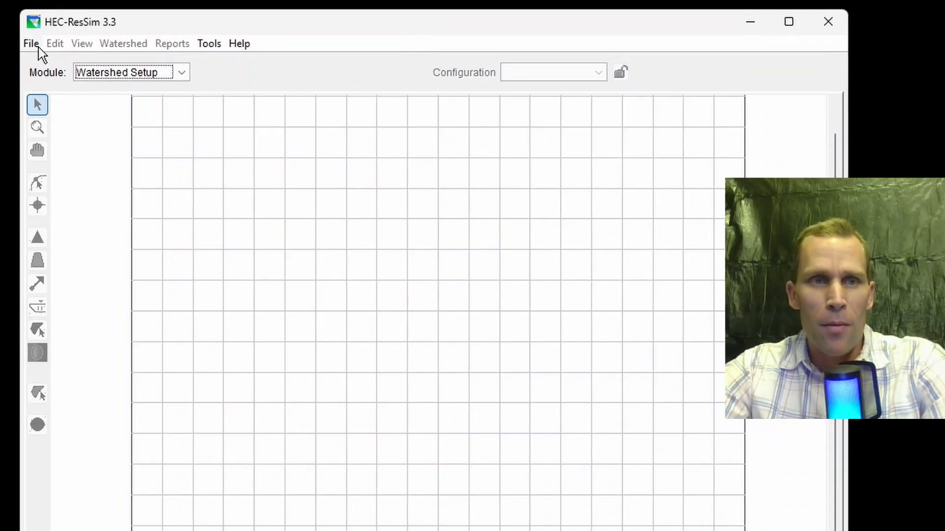
click(37, 45)
click(41, 64)
drag(486, 276, 379, 203)
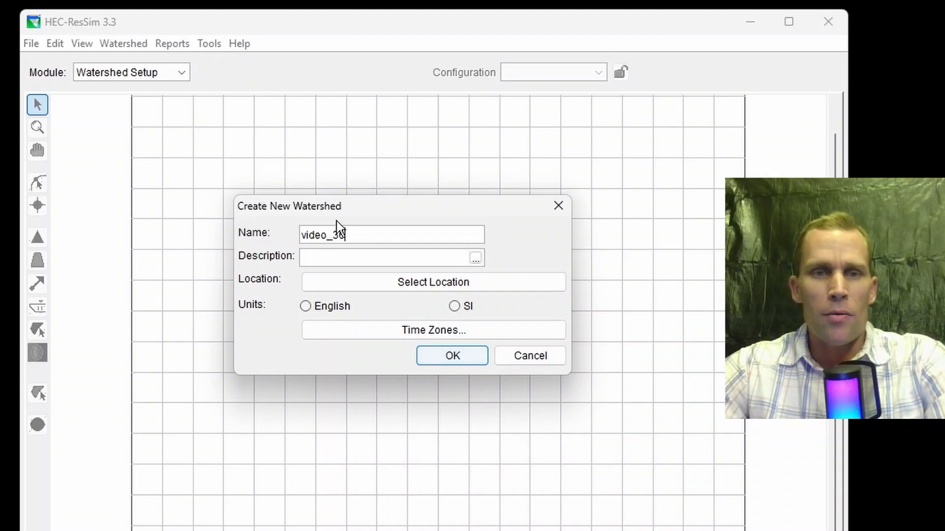
click(399, 288)
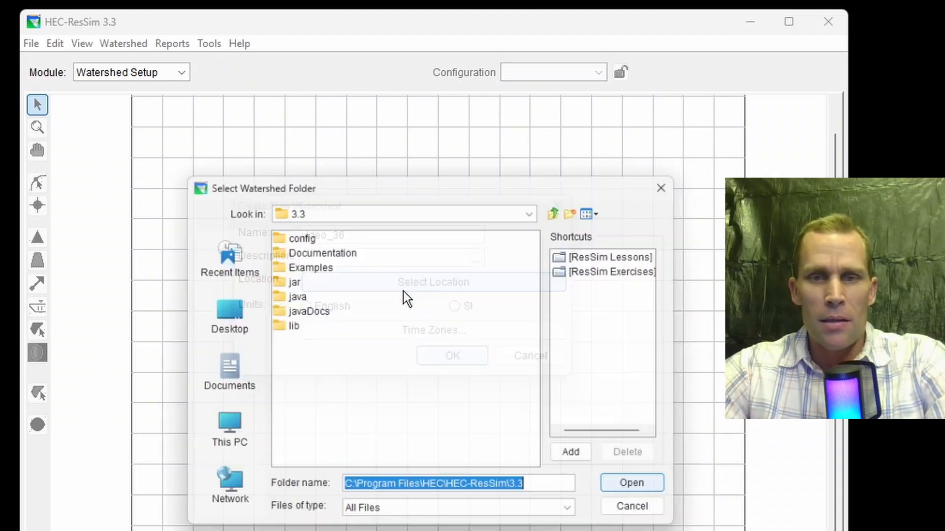
click(600, 275)
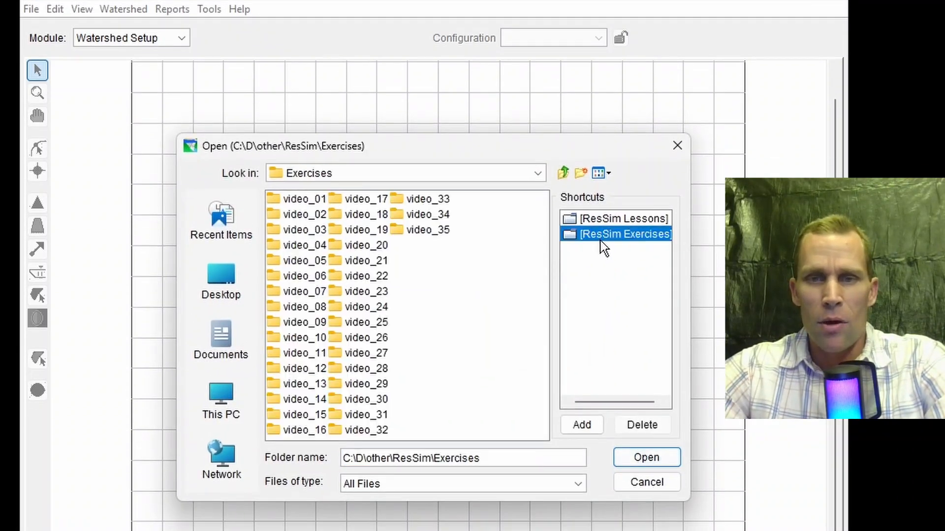
click(647, 462)
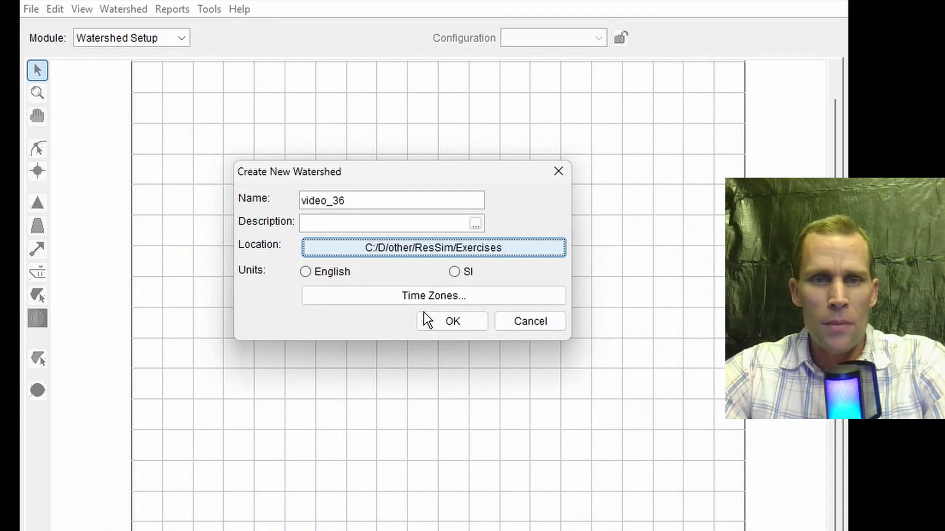
Step: Set the new watershed's units to English and its time zone to (GMT -08:00) Pacific Time, and create it
click(307, 271)
click(333, 297)
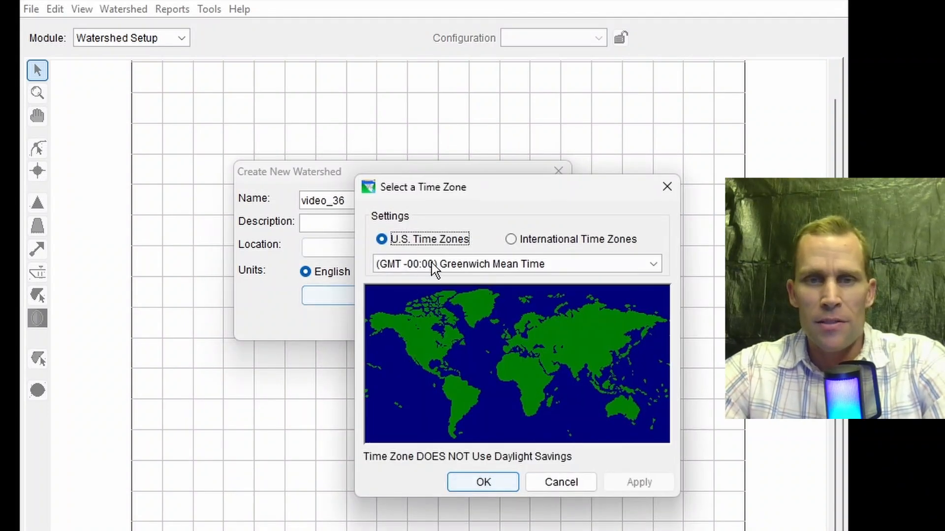
click(432, 264)
click(474, 316)
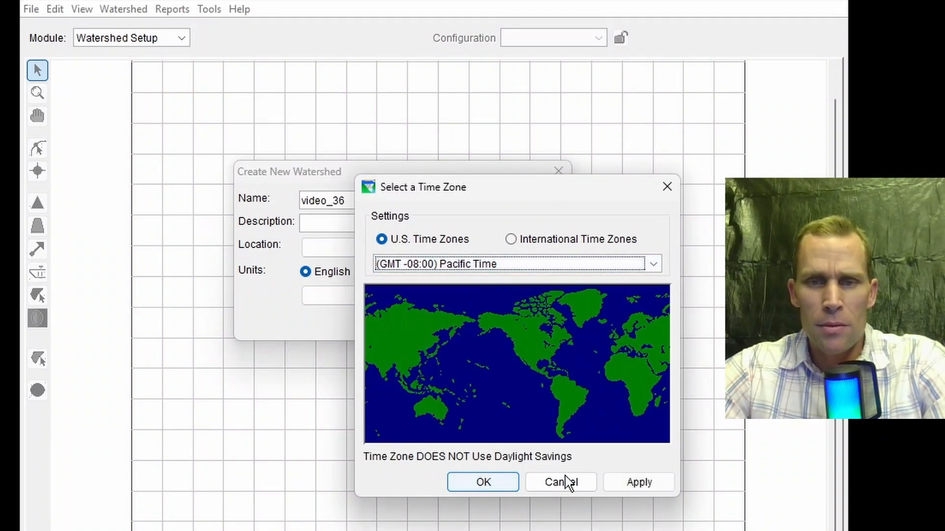
click(517, 482)
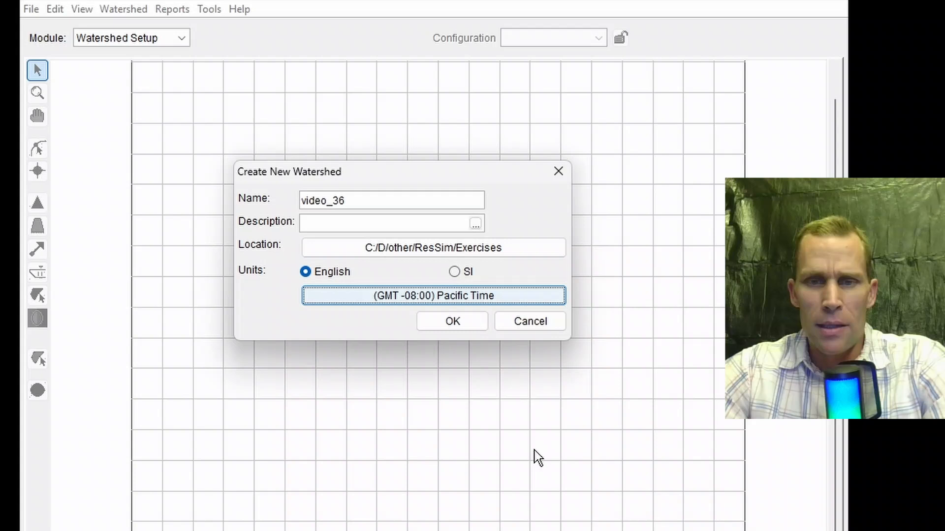
click(473, 326)
click(543, 508)
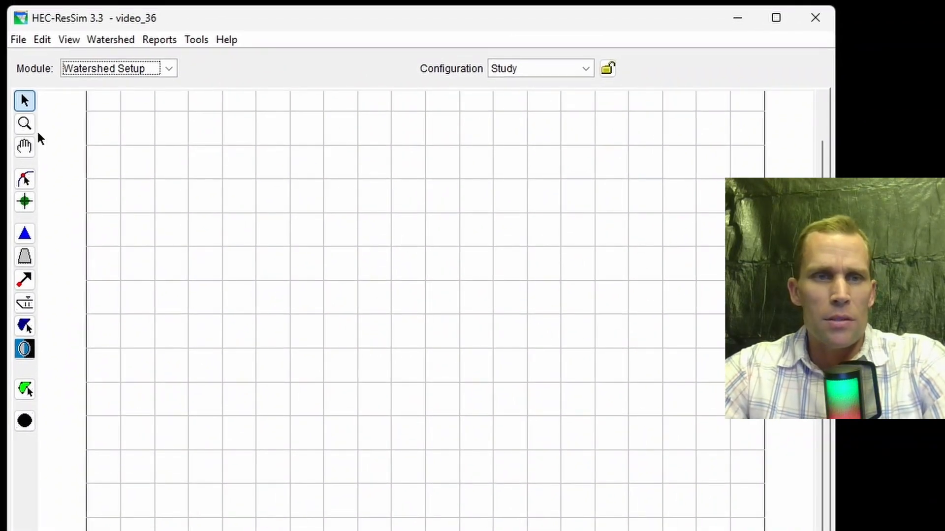
Step: Draw a six-point stream alignment running from the upper part of the map down to the lower outlet, and name it stream_1
click(25, 178)
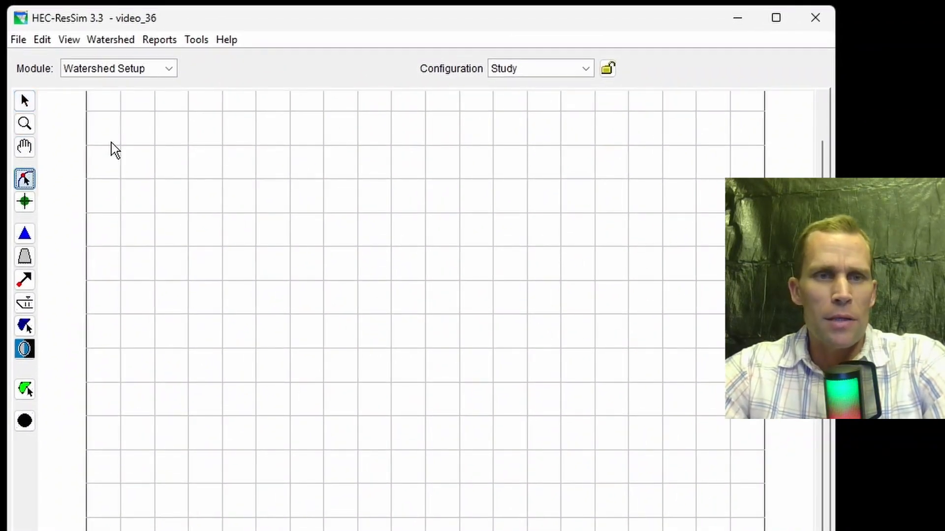
click(199, 127)
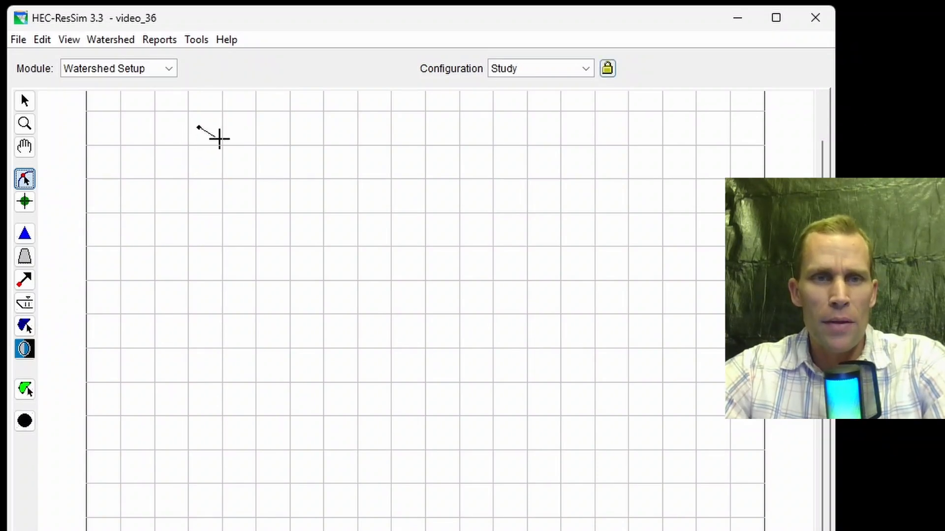
click(236, 144)
click(261, 172)
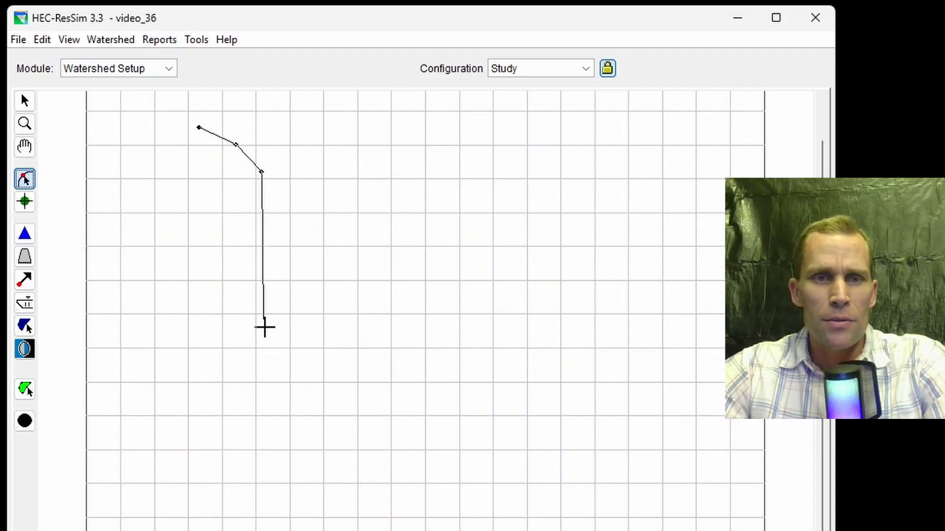
click(264, 322)
click(274, 358)
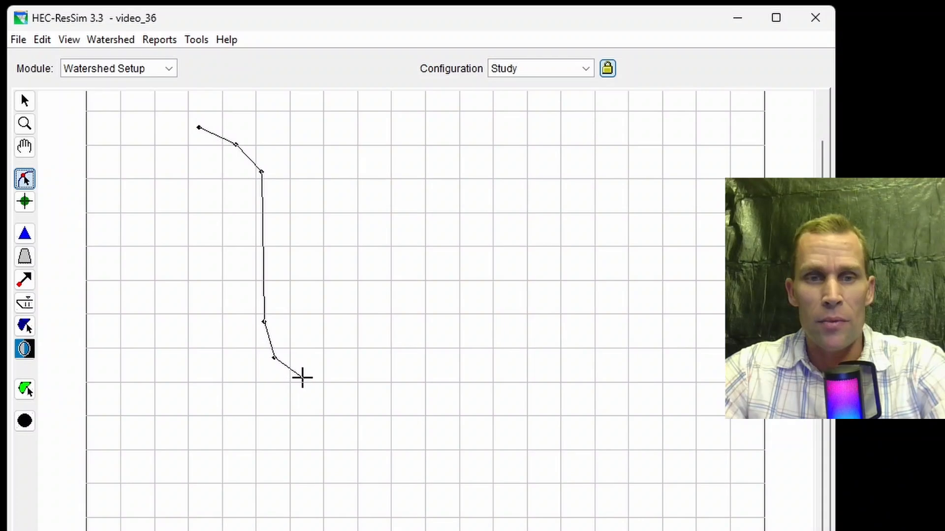
double_click(297, 380)
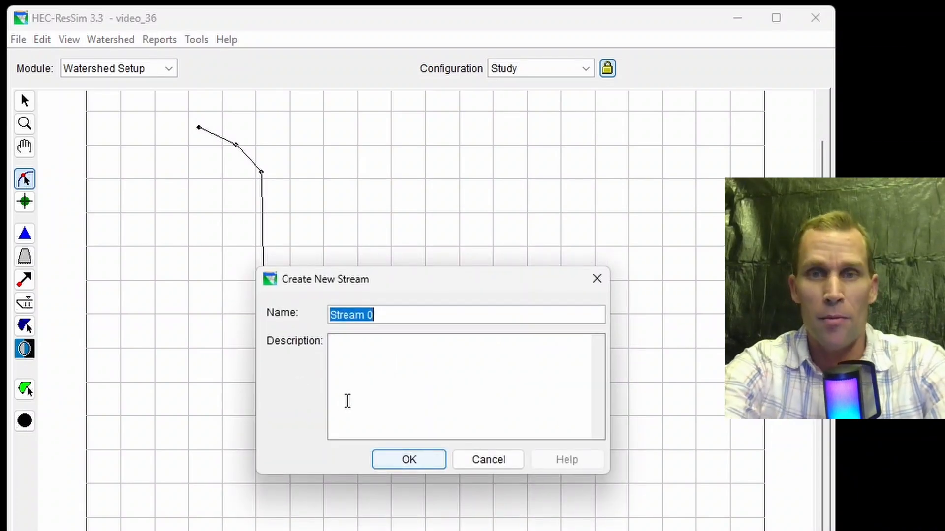
text(s)
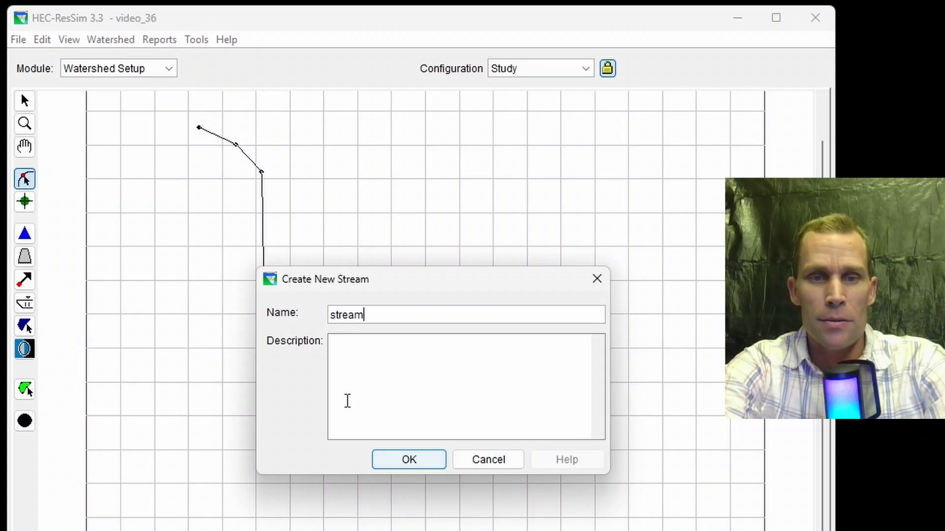
text(tream_1)
key(Return)
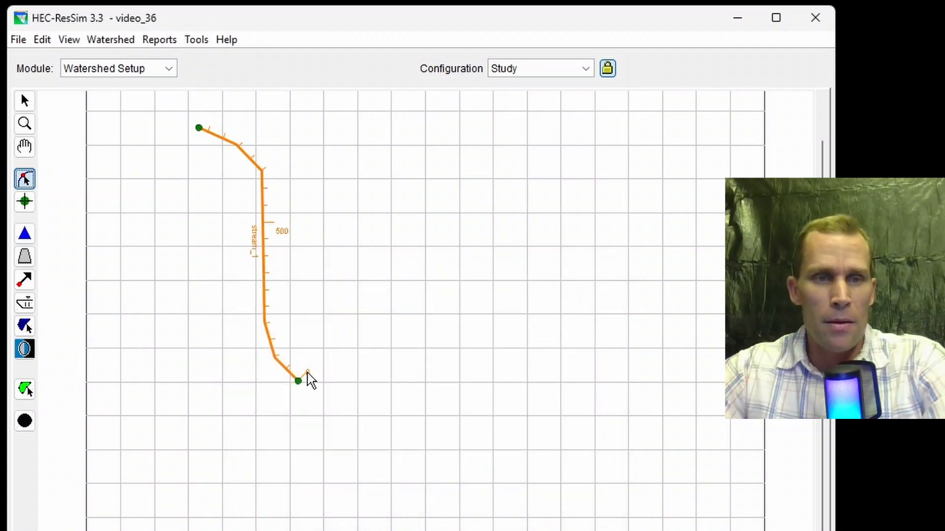
Step: Add a computation point named CP1 near the upstream end of stream_1
click(25, 421)
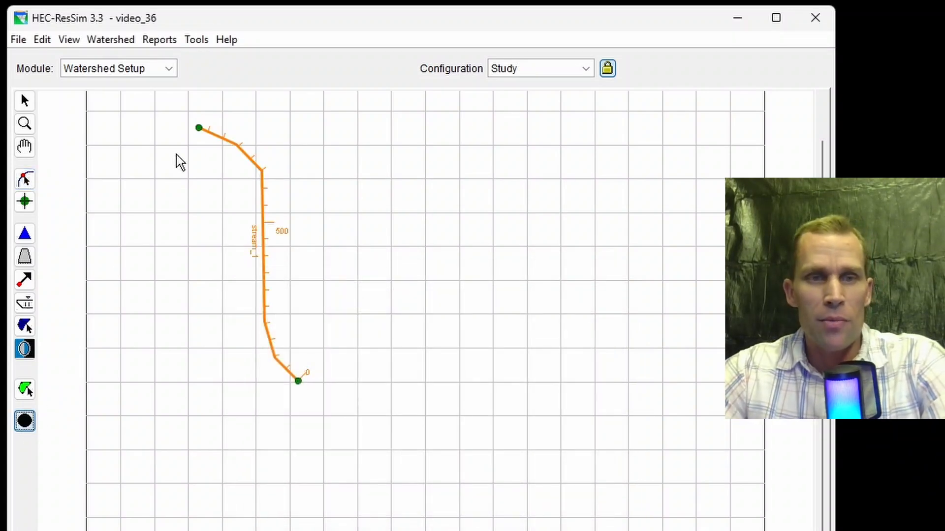
click(222, 137)
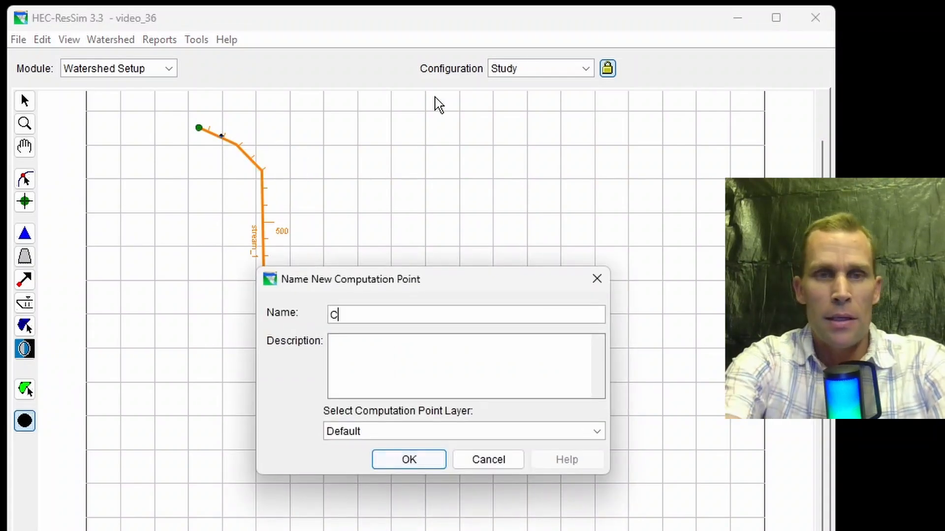
text(CP1)
key(Return)
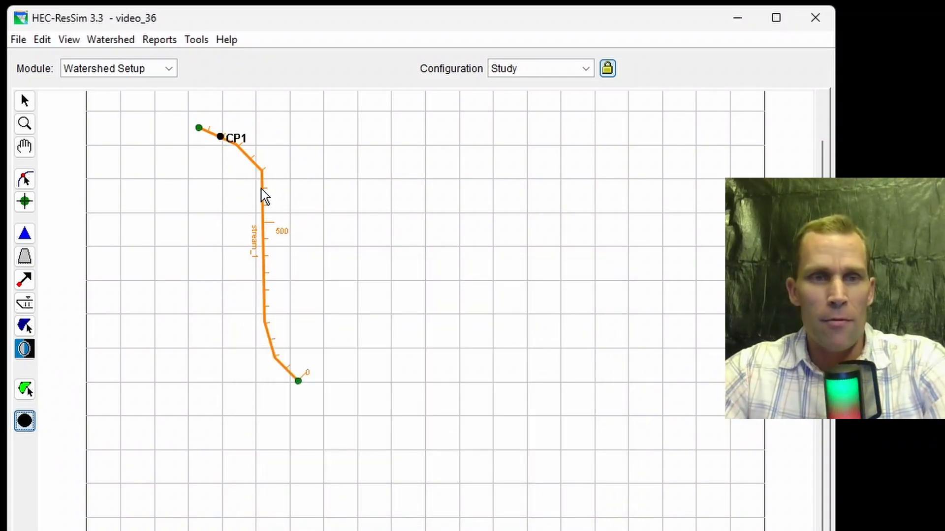
Step: Add a reservoir named reservoir_1 along the straight middle stretch of stream_1, downstream of CP1
click(25, 234)
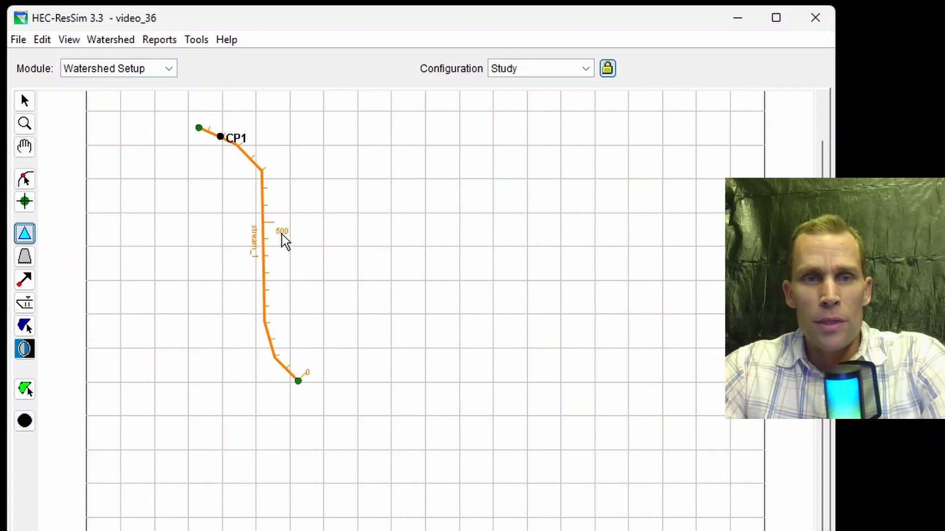
click(261, 216)
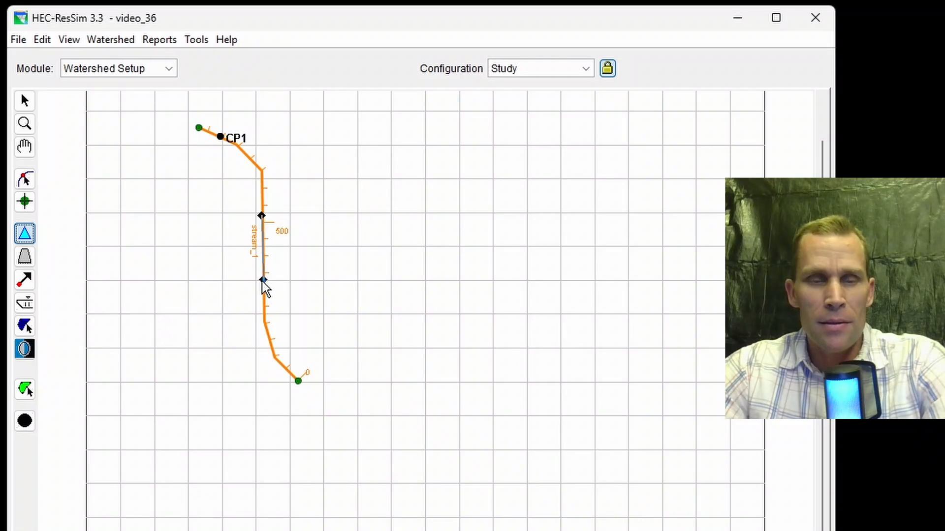
click(263, 275)
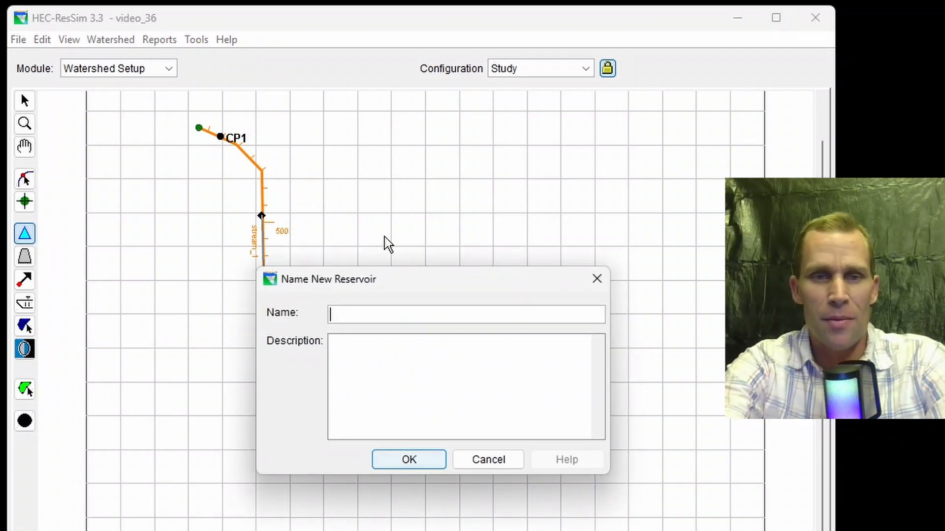
text(reser)
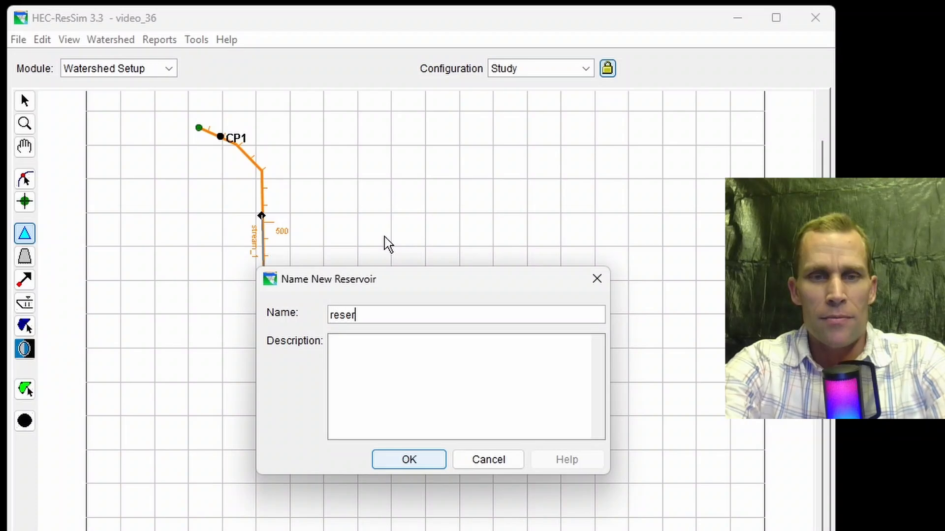
text(voir_1)
key(Return)
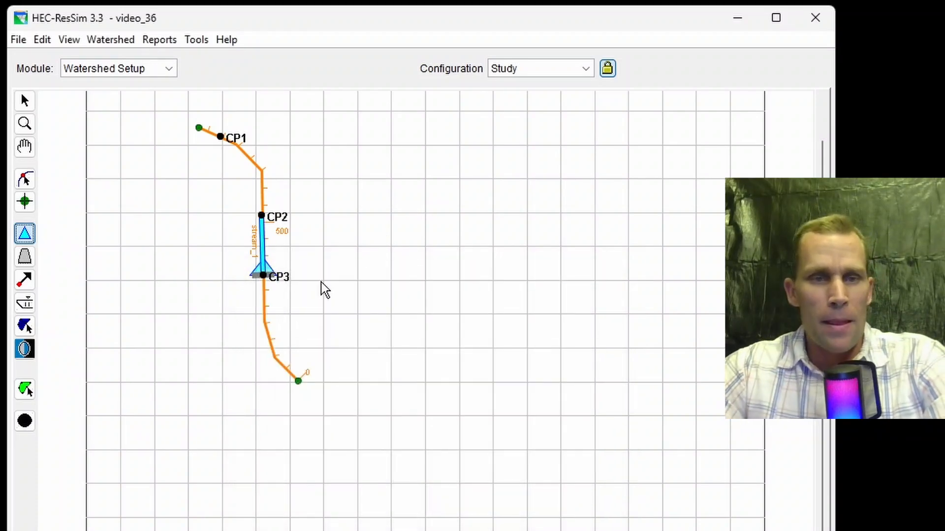
Step: Add a computation point named CP4 near the downstream end of stream_1, below the reservoir
click(25, 420)
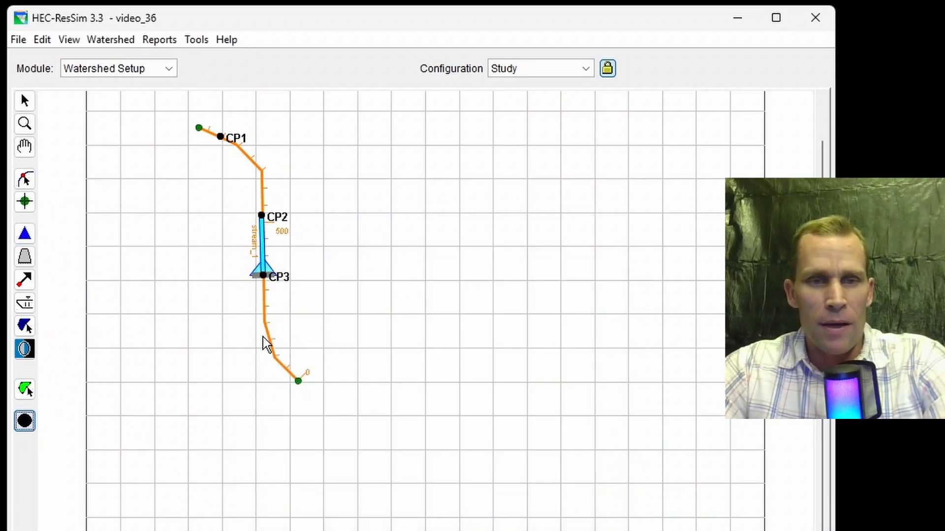
click(274, 359)
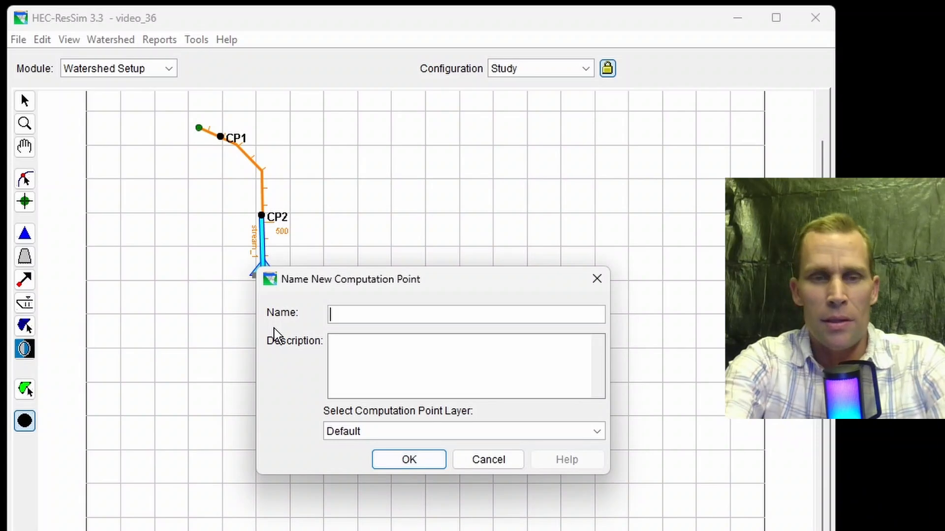
text(CP4)
key(Return)
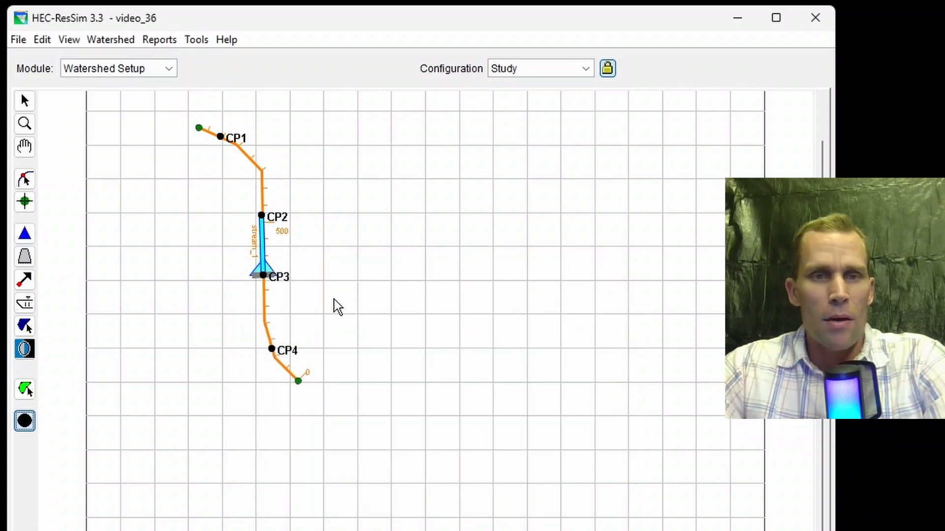
Step: Create a watershed configuration named config_1 with a time step of 1 Hour
click(117, 41)
click(121, 58)
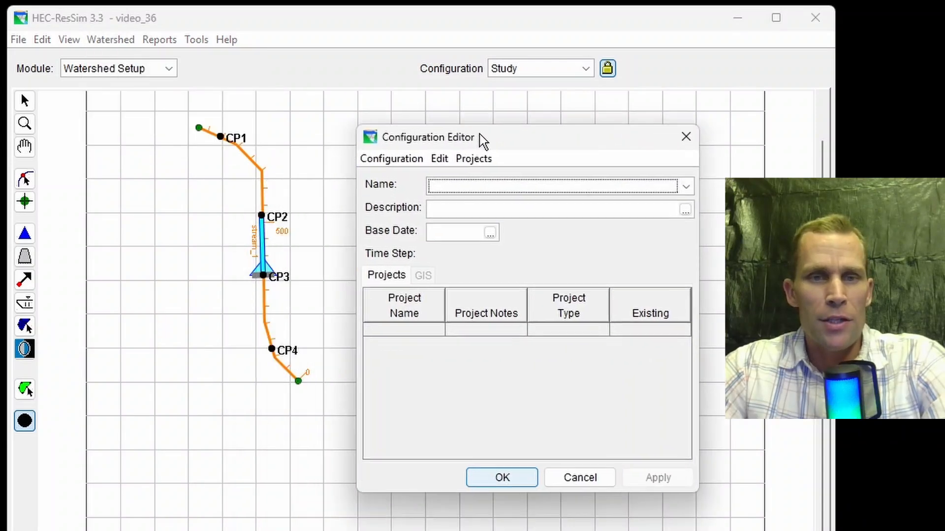
drag(484, 142, 465, 127)
click(366, 144)
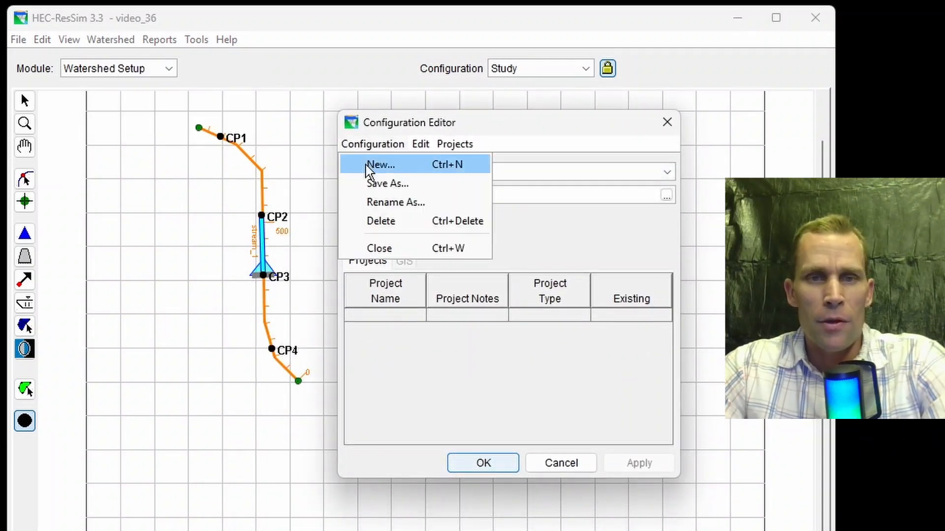
click(379, 166)
text(config_1)
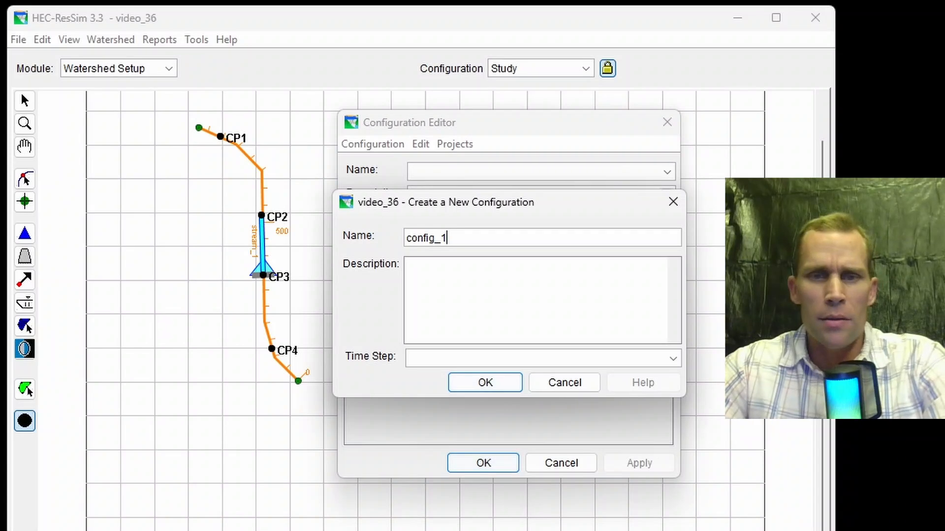
click(445, 359)
click(453, 382)
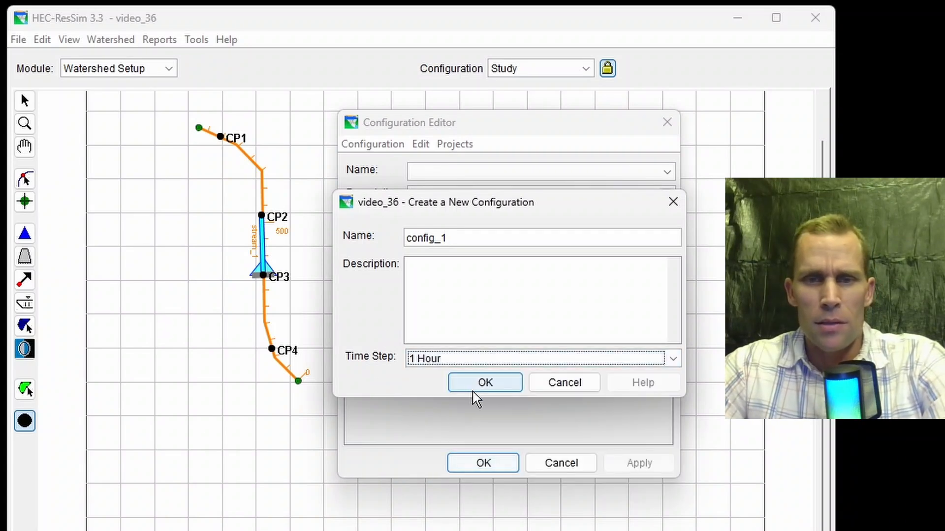
click(473, 388)
click(617, 468)
click(484, 460)
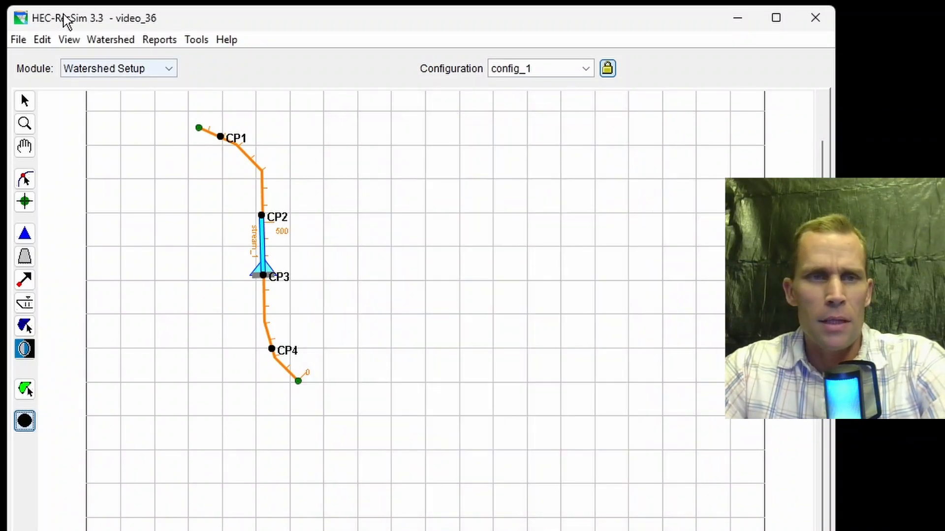
Step: Save the config_1 configuration and the video_36 watershed
click(101, 42)
click(128, 144)
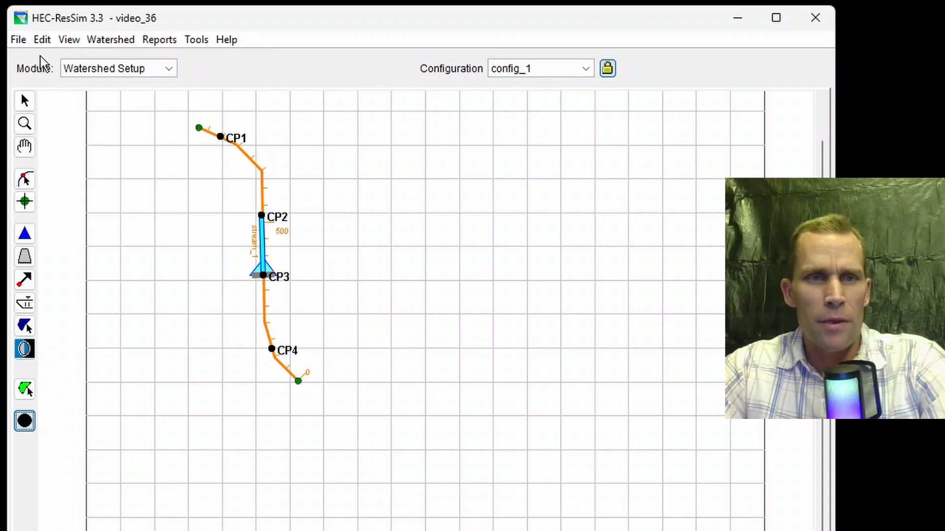
click(20, 40)
click(59, 101)
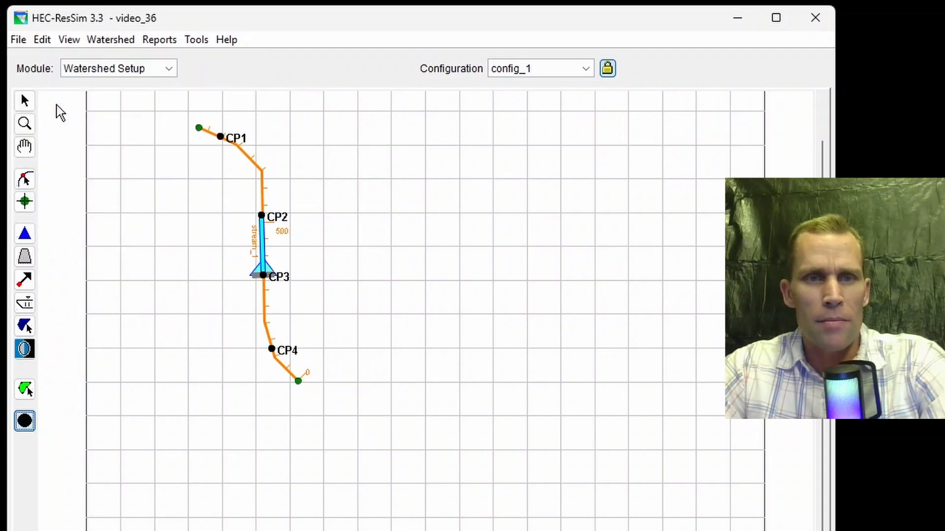
Step: Switch to the Reservoir Network module and create a reservoir network named network_1 based on config_1
click(171, 71)
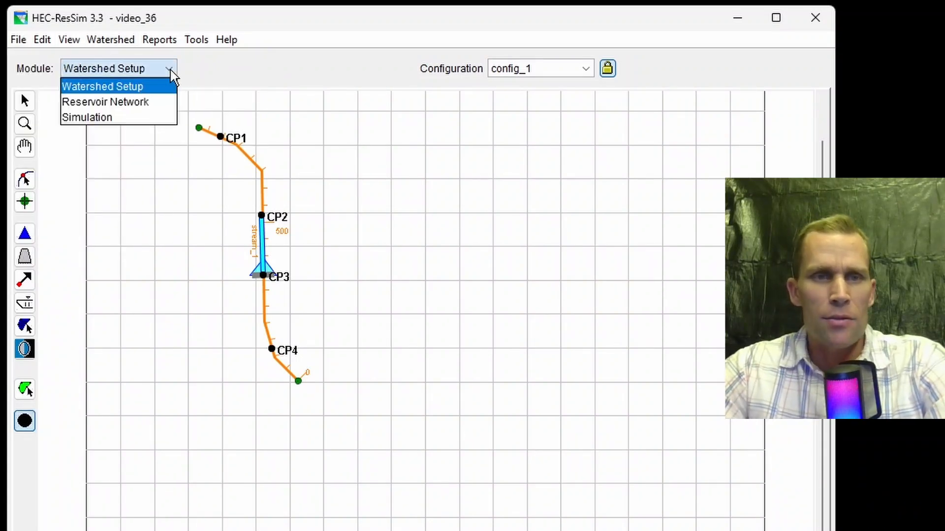
click(118, 104)
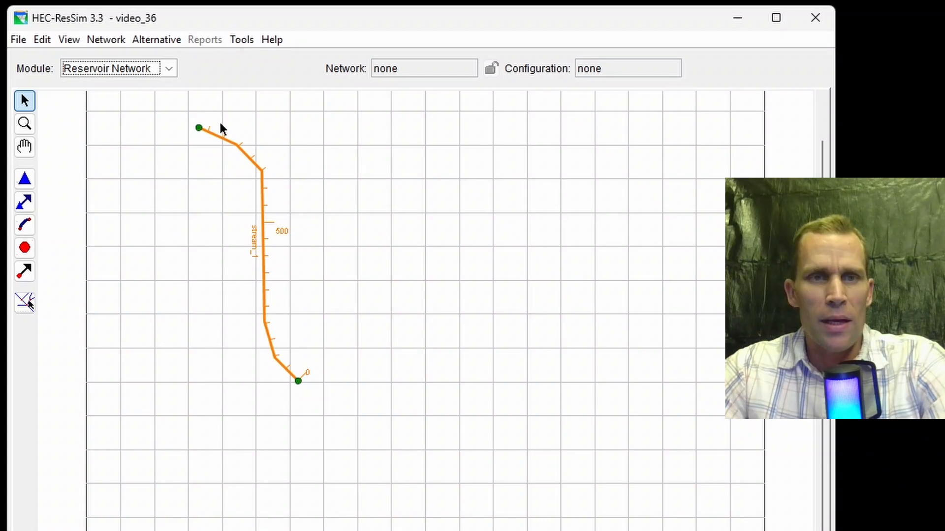
click(109, 40)
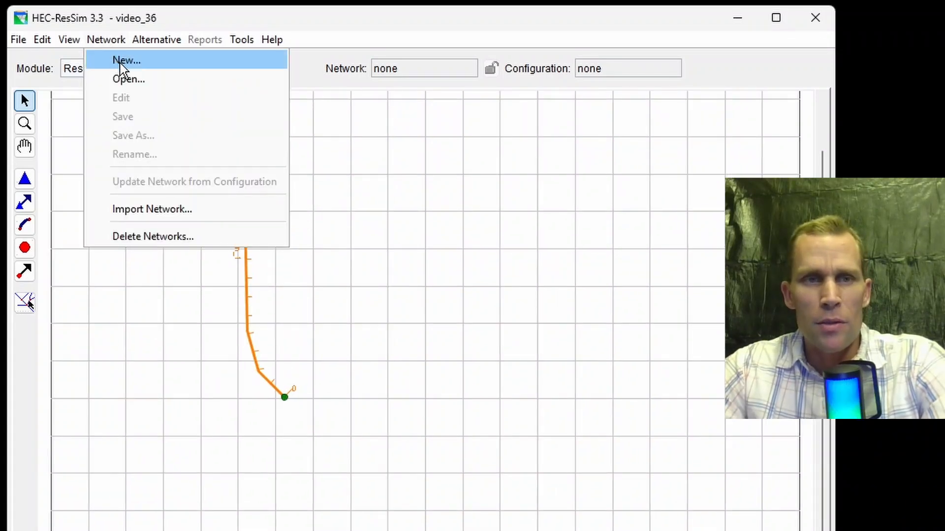
click(121, 60)
drag(399, 239, 447, 141)
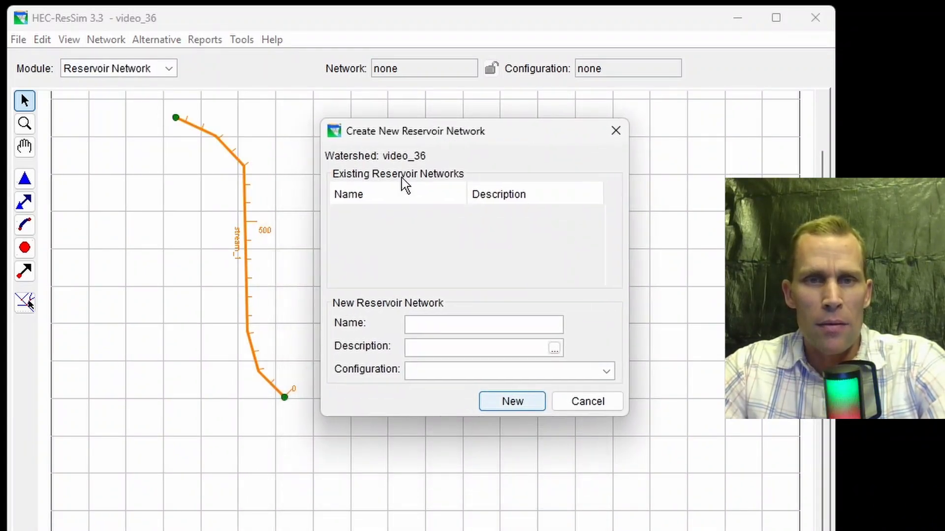
click(428, 329)
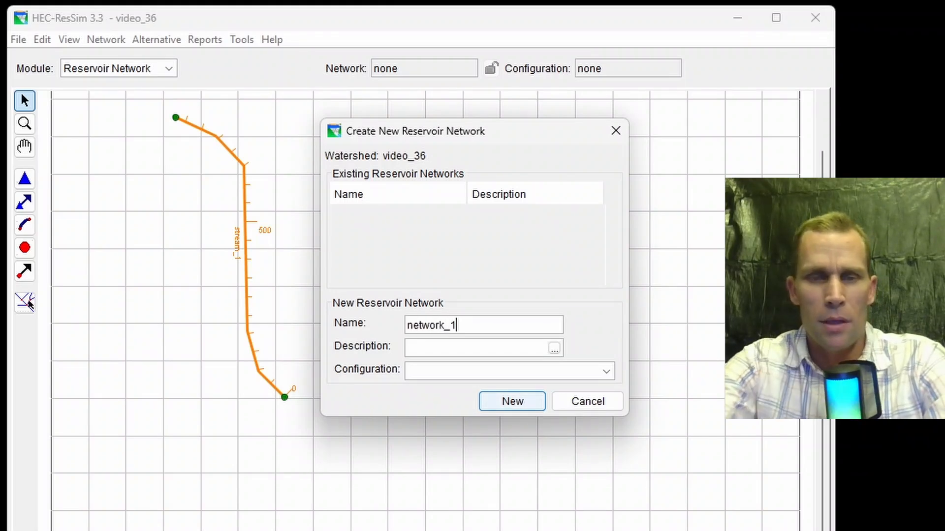
click(426, 381)
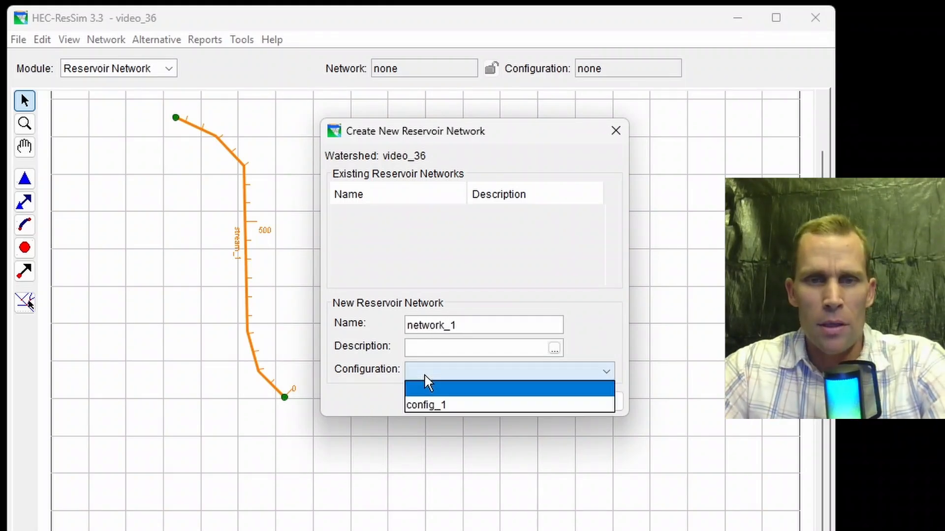
click(451, 406)
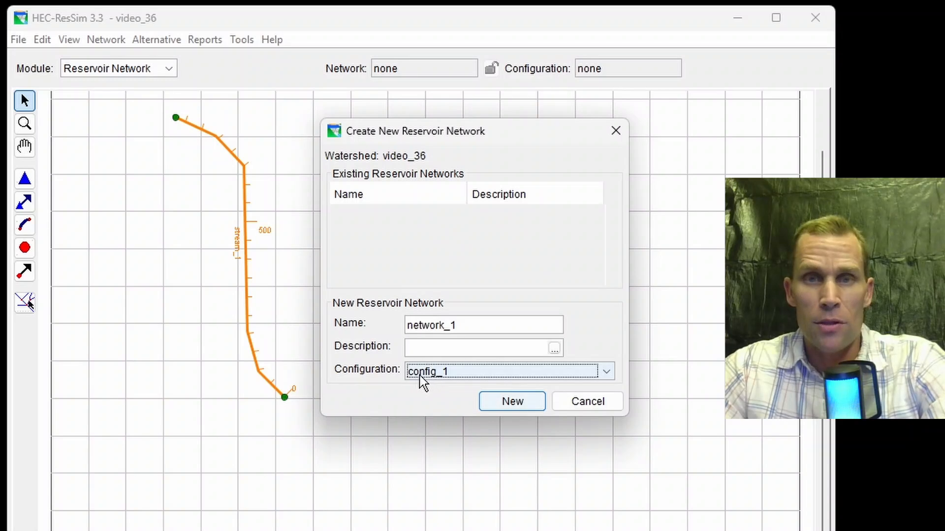
click(499, 407)
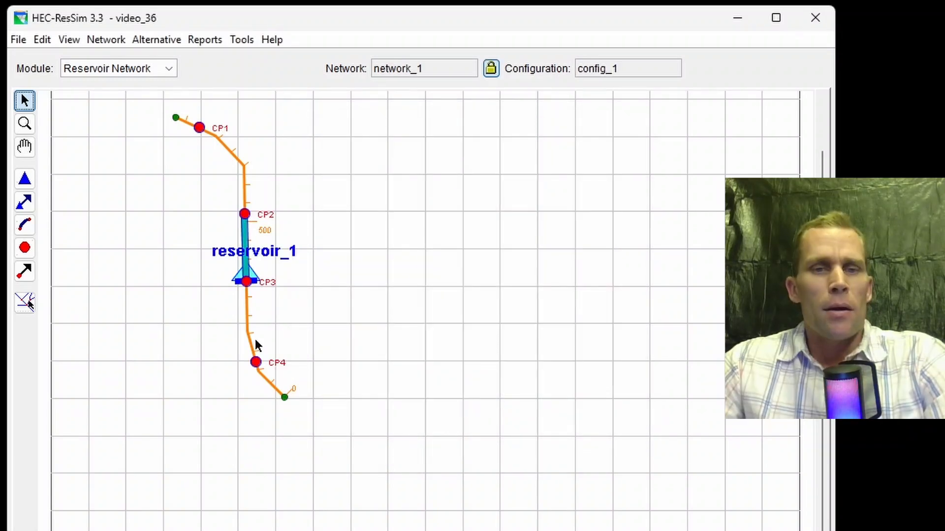
Step: Add the routing reaches CP1 to CP2 and CP3 to CP4 along stream_1, keeping their default names, and save the network
click(27, 226)
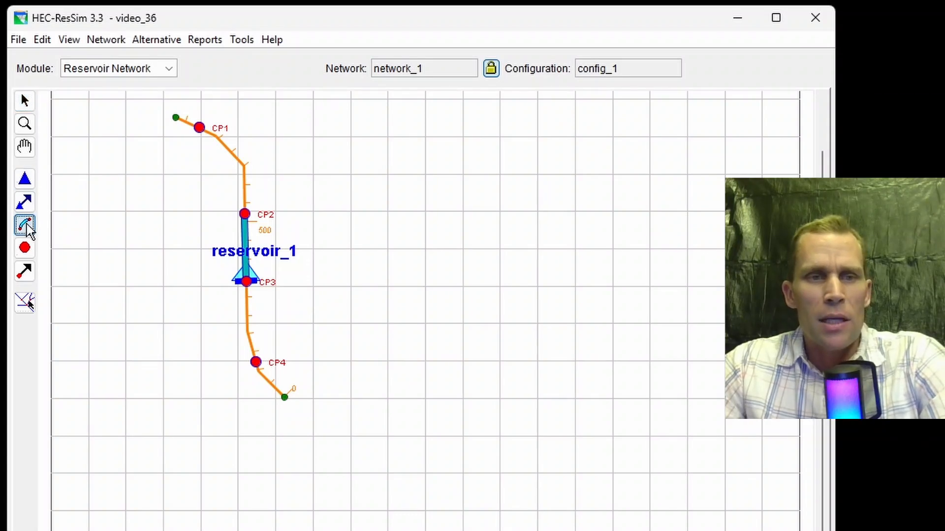
click(200, 129)
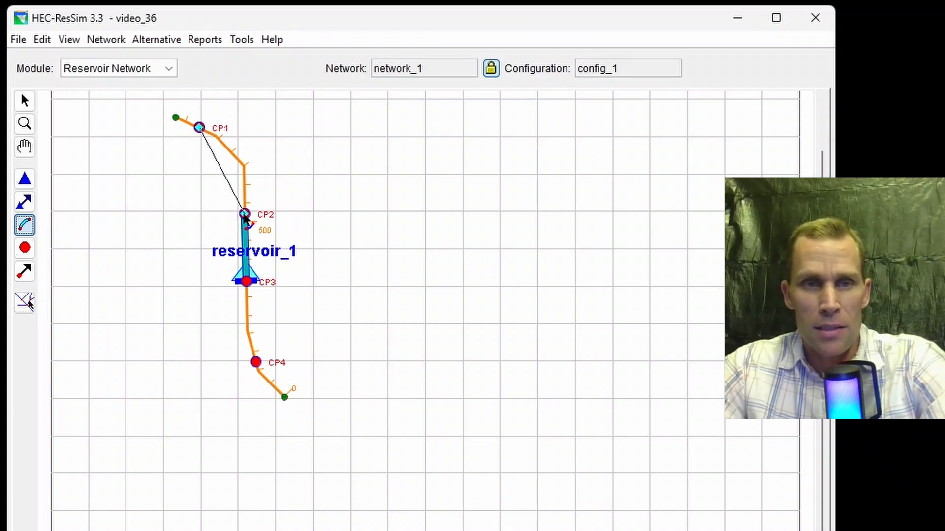
click(245, 215)
click(416, 459)
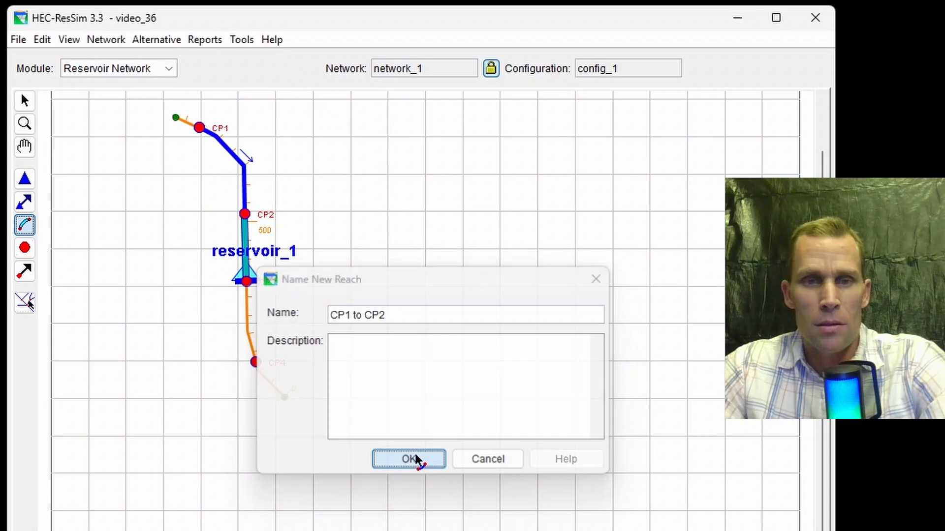
click(247, 283)
click(256, 363)
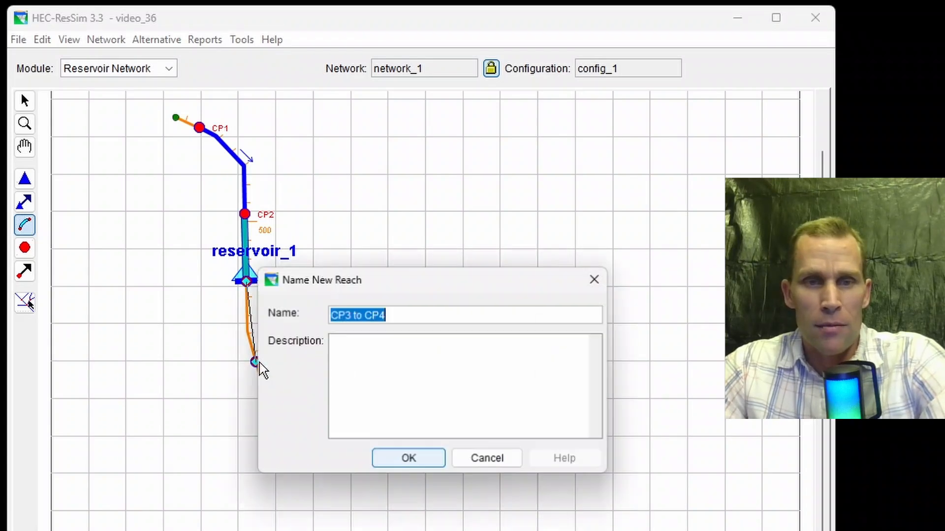
click(425, 461)
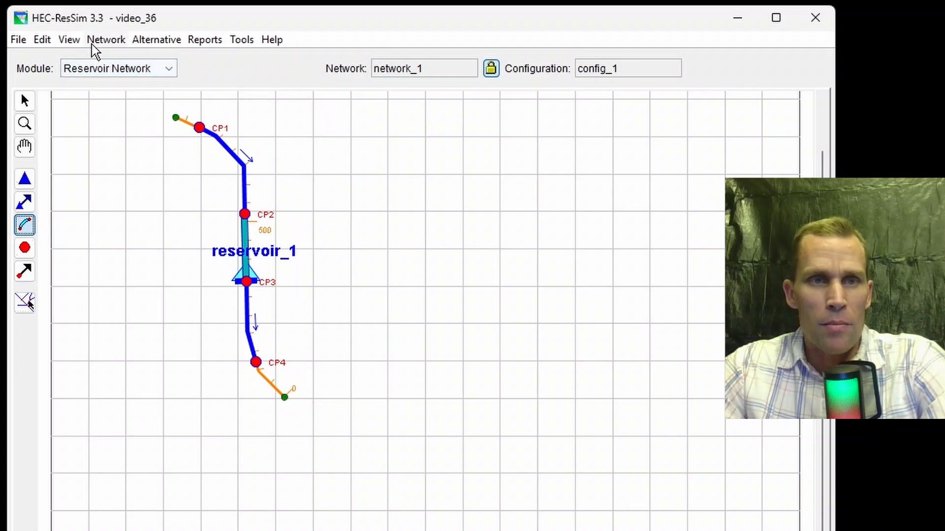
click(92, 41)
click(121, 116)
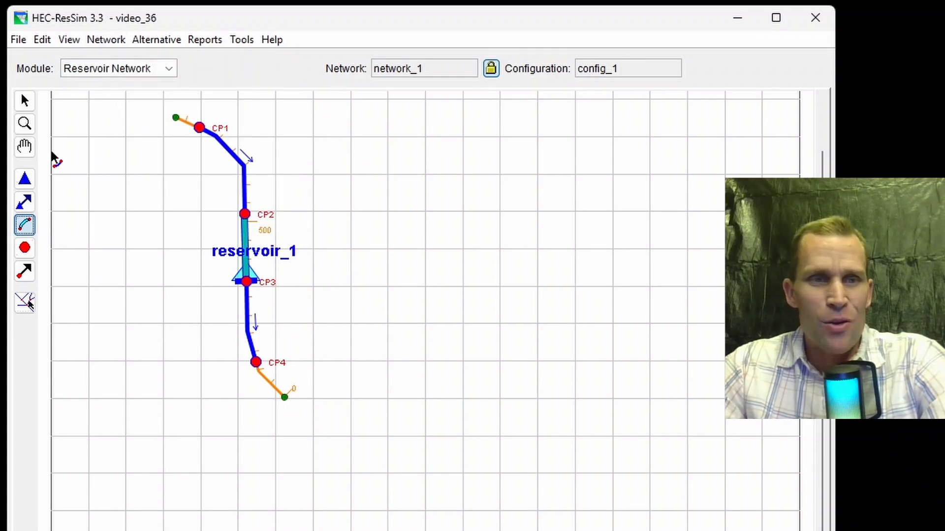
Step: Add a local flow named Inflow at CP1 to junction CP1
click(25, 247)
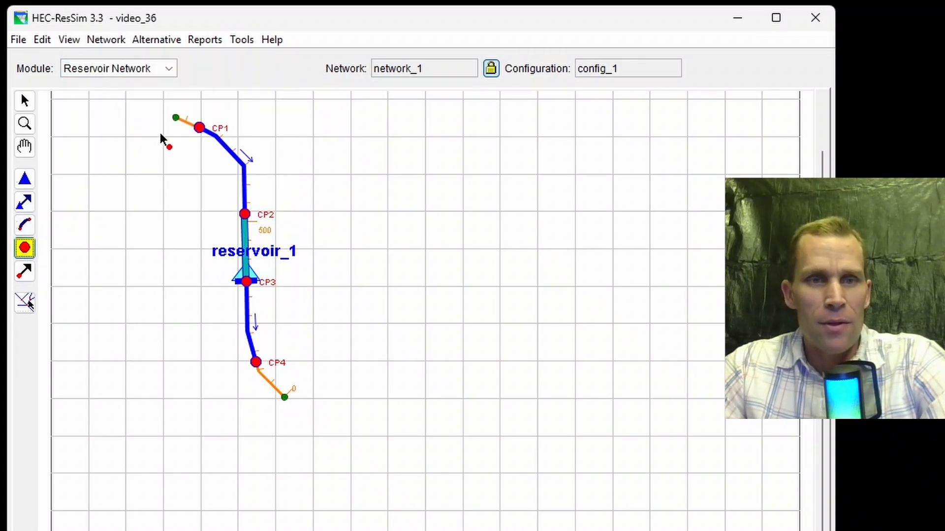
right_click(200, 128)
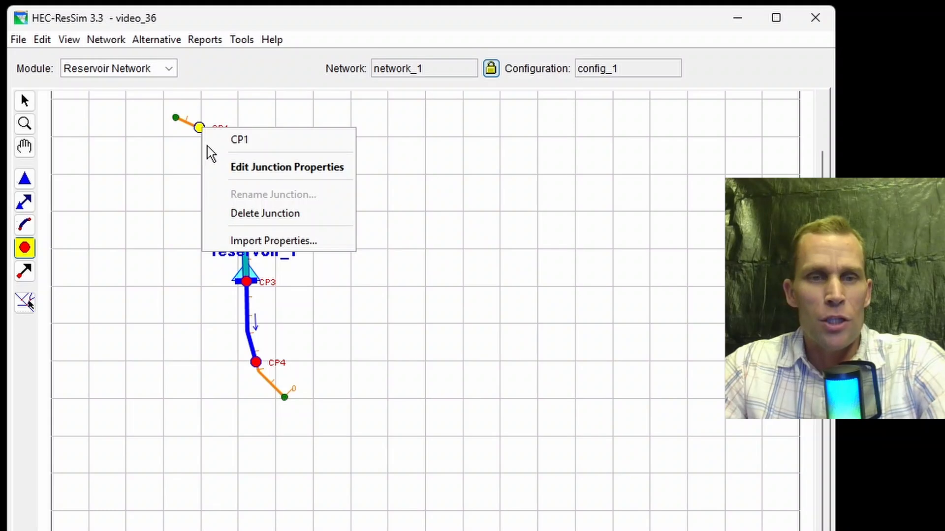
click(285, 167)
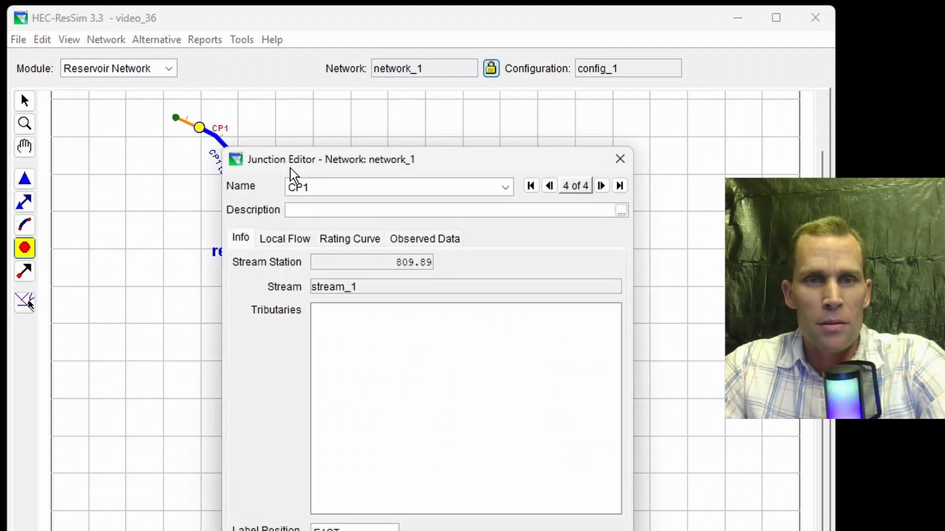
drag(356, 135, 415, 114)
click(377, 193)
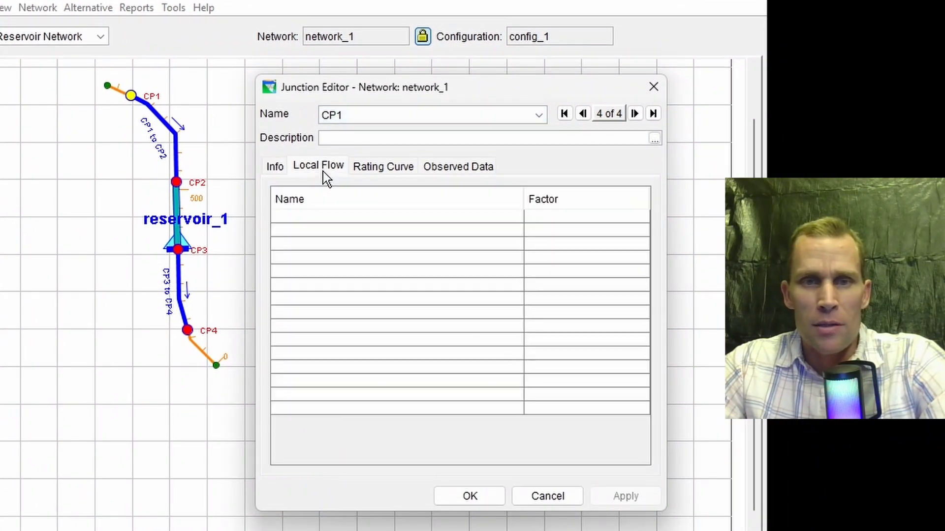
click(304, 217)
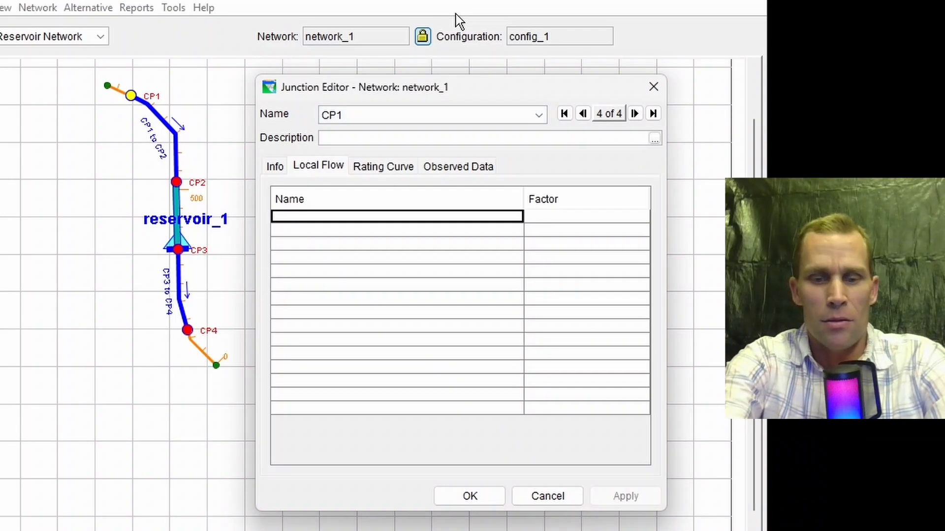
text(Inflow at)
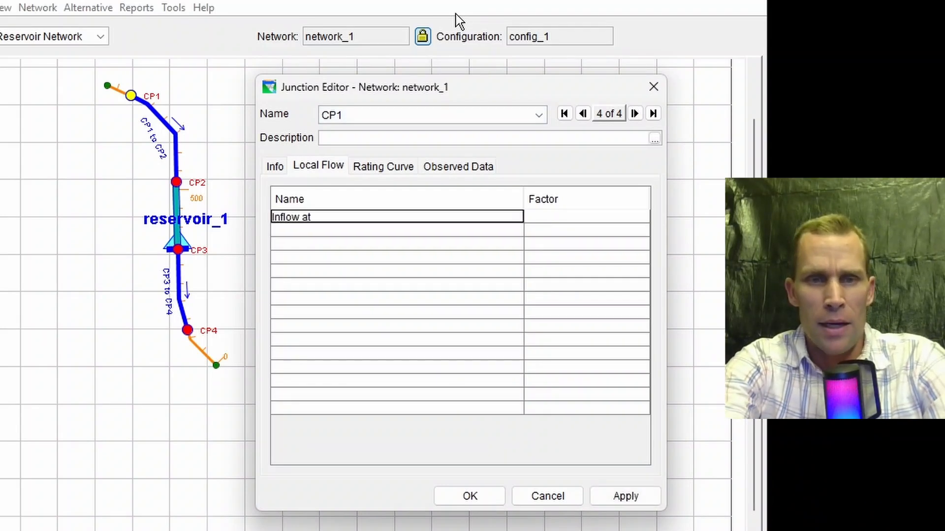
text( CP2)
key(BackSpace)
text(1)
key(Return)
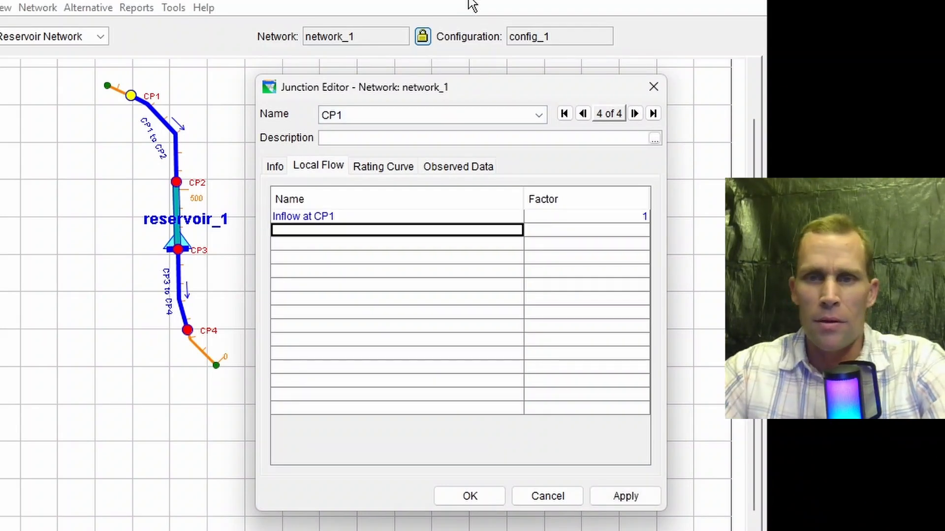
click(625, 497)
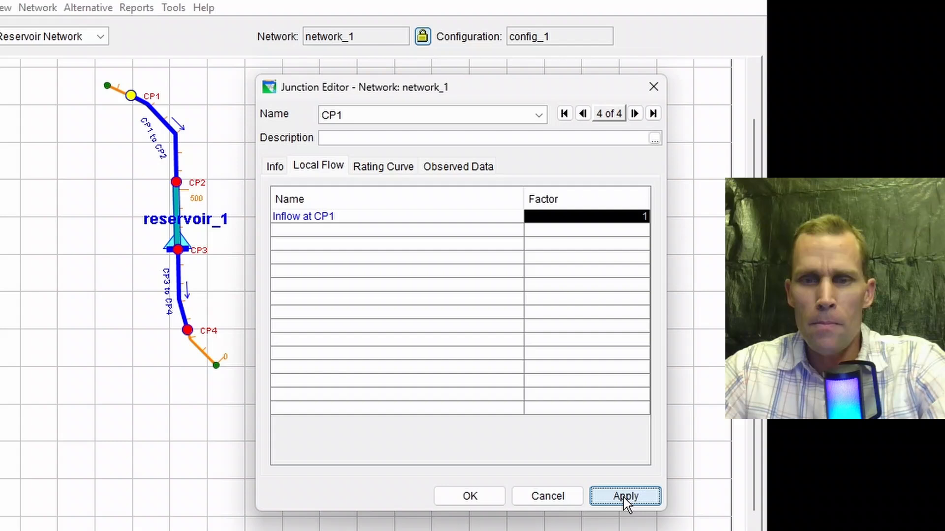
click(492, 498)
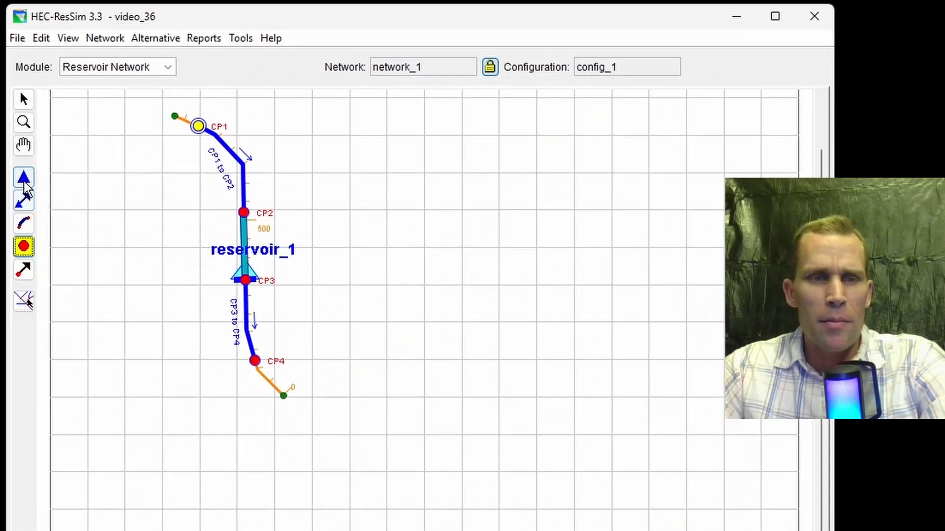
Step: Fill reservoir_1's pool table with elevation, storage and area data, from 1350 ft, 0 ac-ft, 0 acre up to 1500 ft, 100000 ac-ft, 2460 acre
click(0, 147)
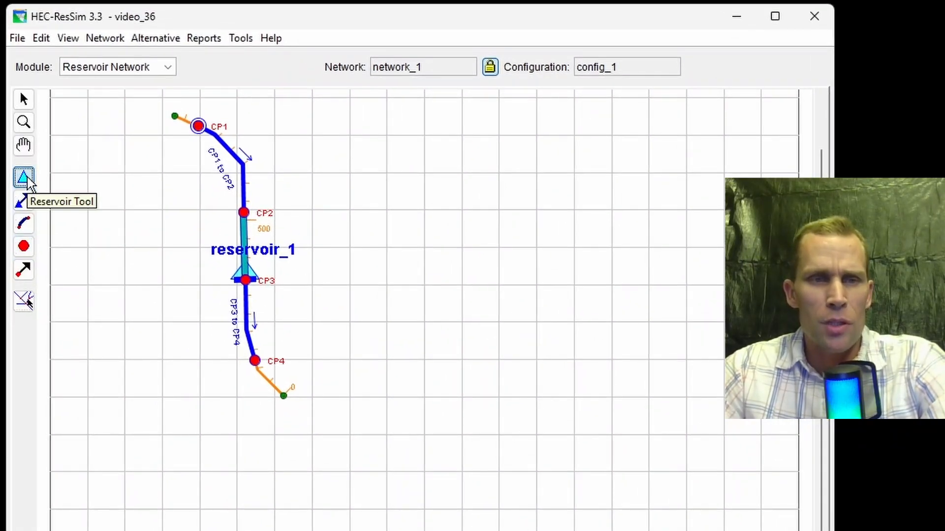
right_click(243, 271)
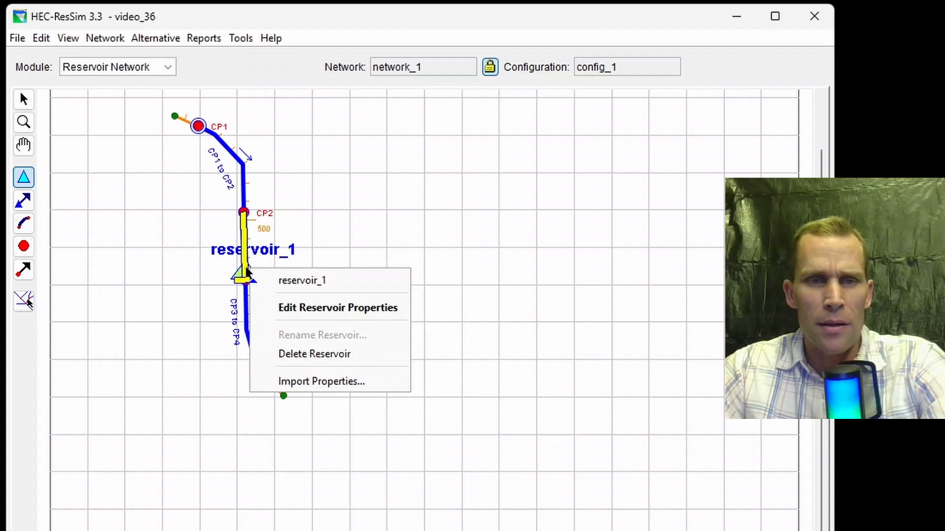
click(295, 309)
drag(347, 90, 544, 72)
click(200, 135)
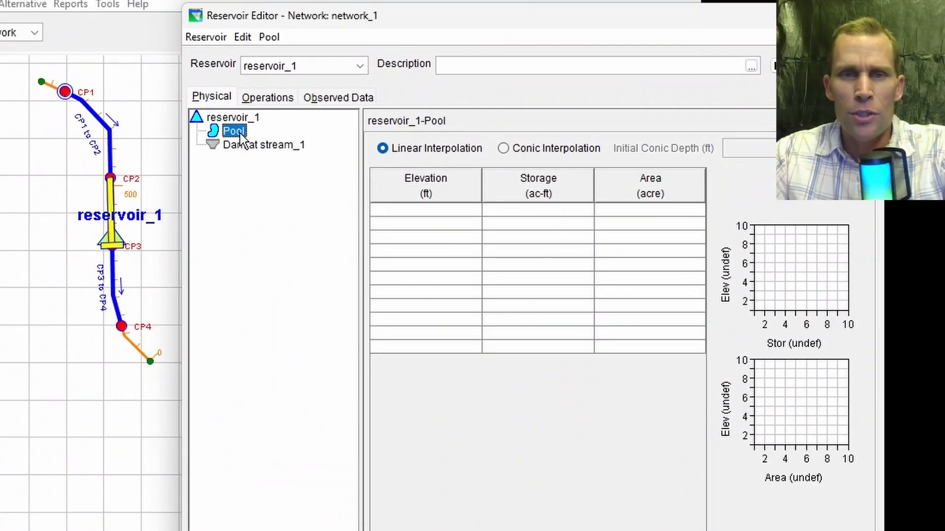
click(413, 210)
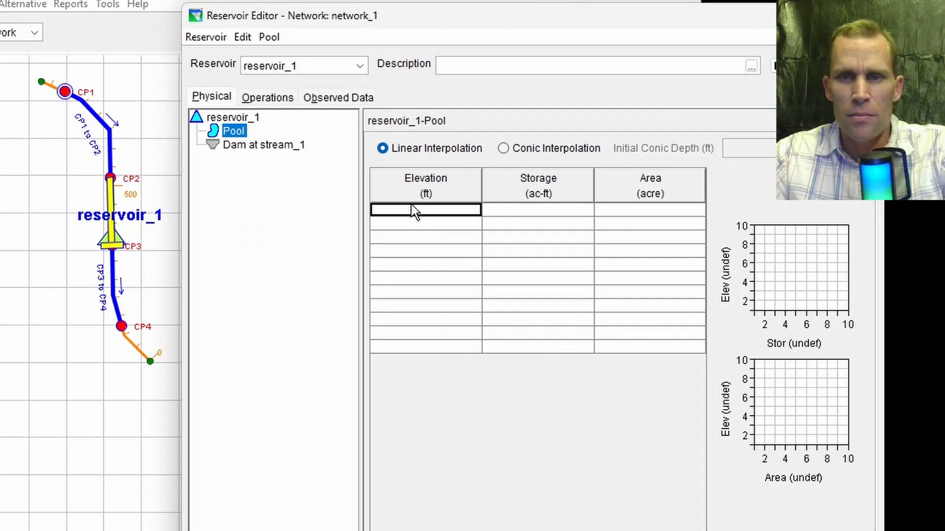
text(1350	0	0 1360.0	100.0	20.0 1370.0	400.0	40.0 1380.0	950.0	70.0 1390.0	1900.0	120.0 1400.0	3400.0	180.0 1410.0	5500.0	240.0 1420.0	8200.0	300.0 1430.0	11700.0	400.0 1440.0	16700.0	600.0 1450.0	23700.0	800.0 1460.0	32700.0	1000.0 1470.0	43700.0	1200.0 1480.0	57700.0	1600.0 1490.0	76700.0	2200.0 1500.0	100000.0	2460.0)
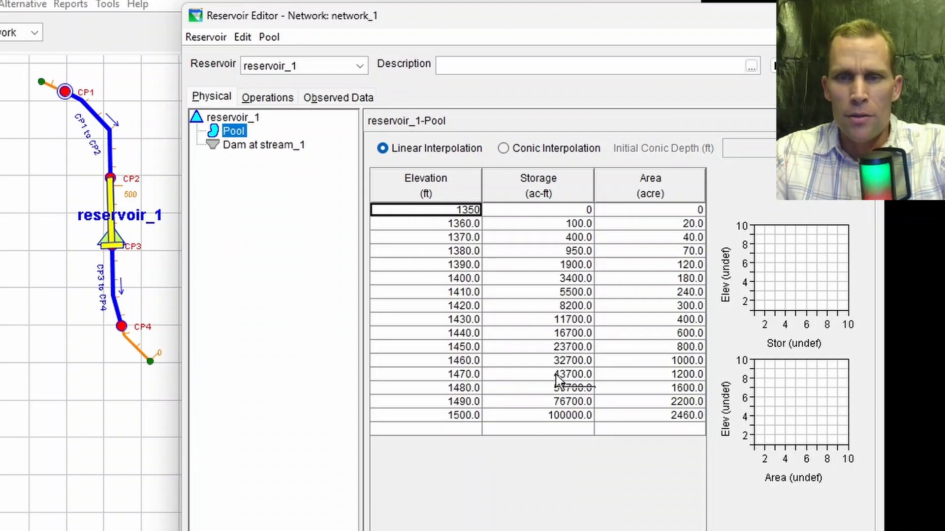
click(560, 417)
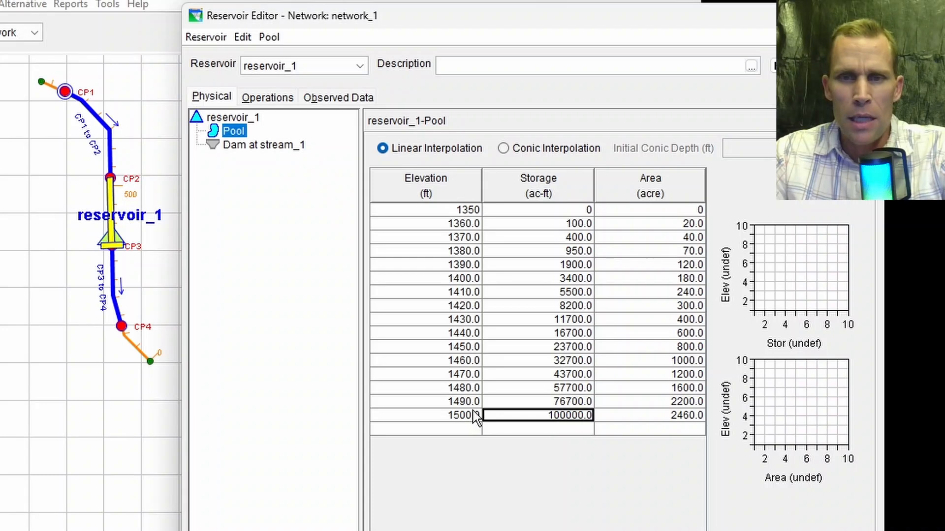
click(447, 418)
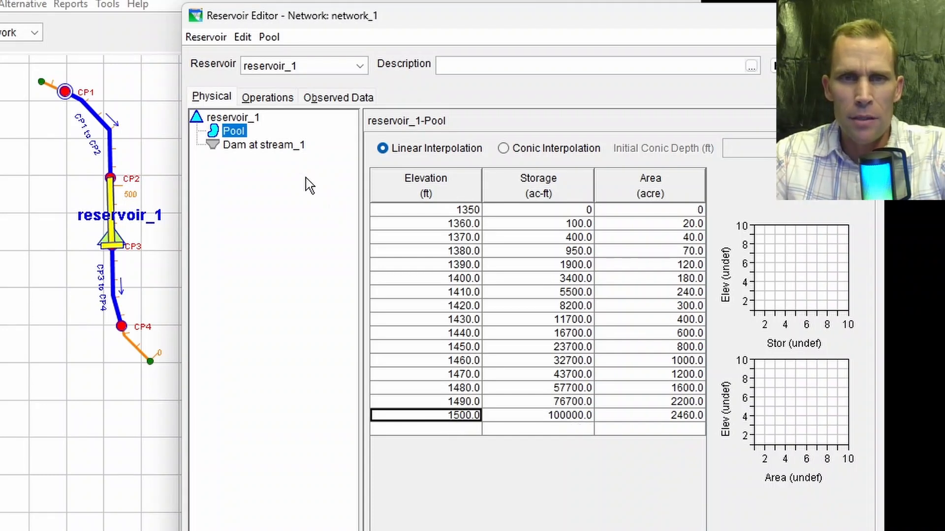
Step: Set the dam at stream_1 to a top elevation of 1500 ft and a top length of 300 ft
click(272, 148)
click(521, 150)
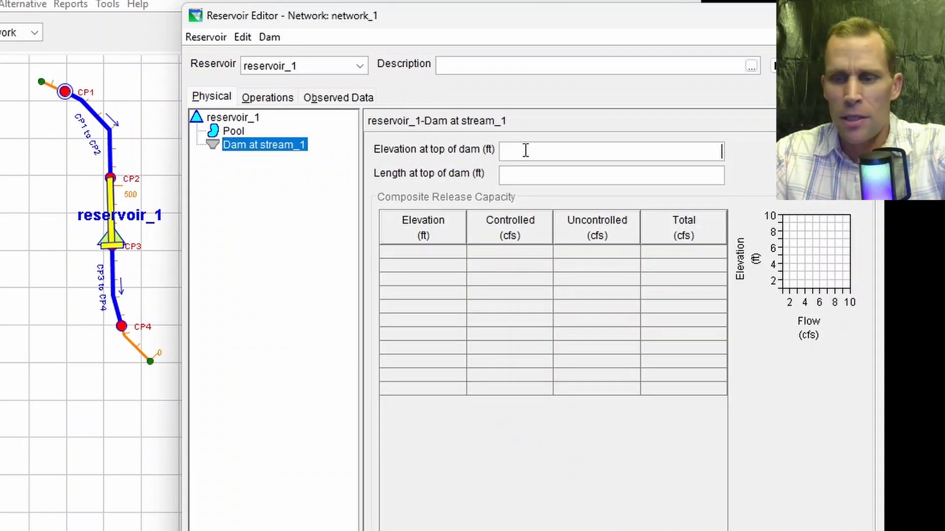
click(625, 177)
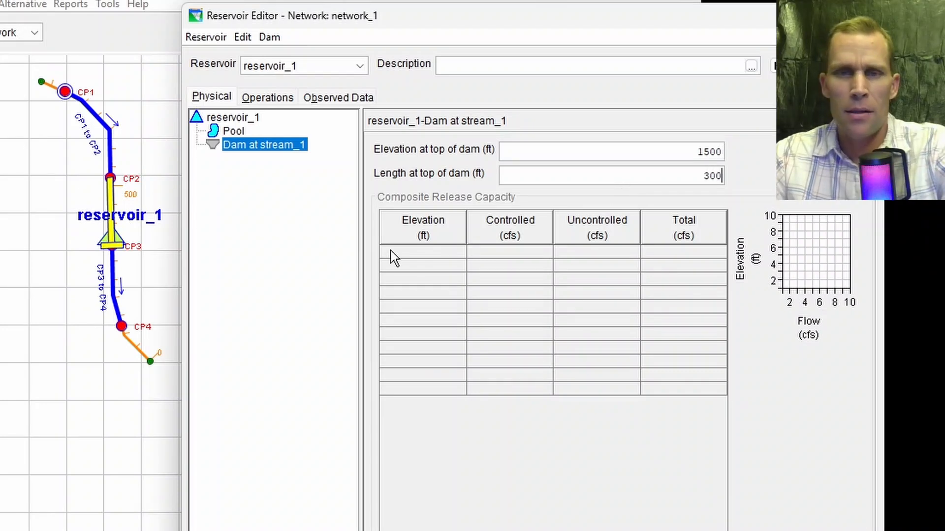
Step: Add a controlled outlet to the dam at stream_1 with one gate and a capacity table from 1400 ft, 0 cfs up to 1500 ft, 1100 cfs
right_click(259, 147)
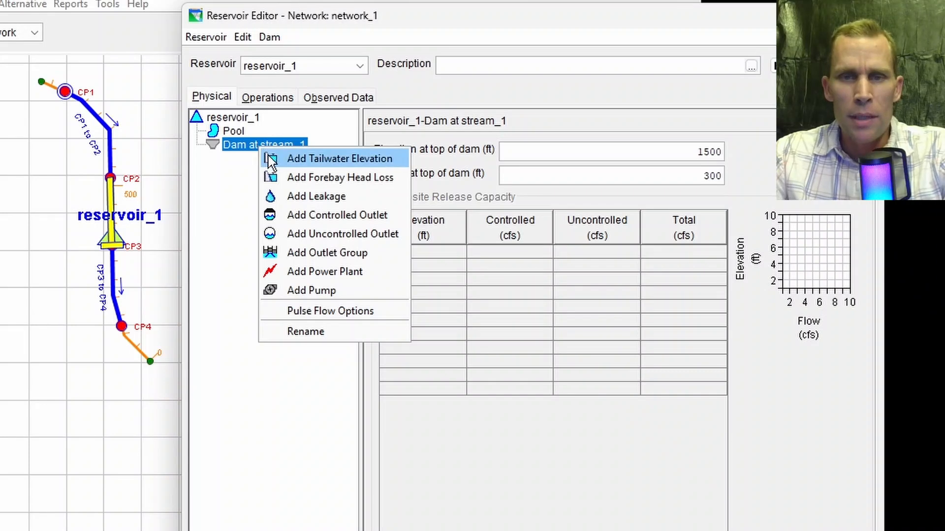
click(317, 216)
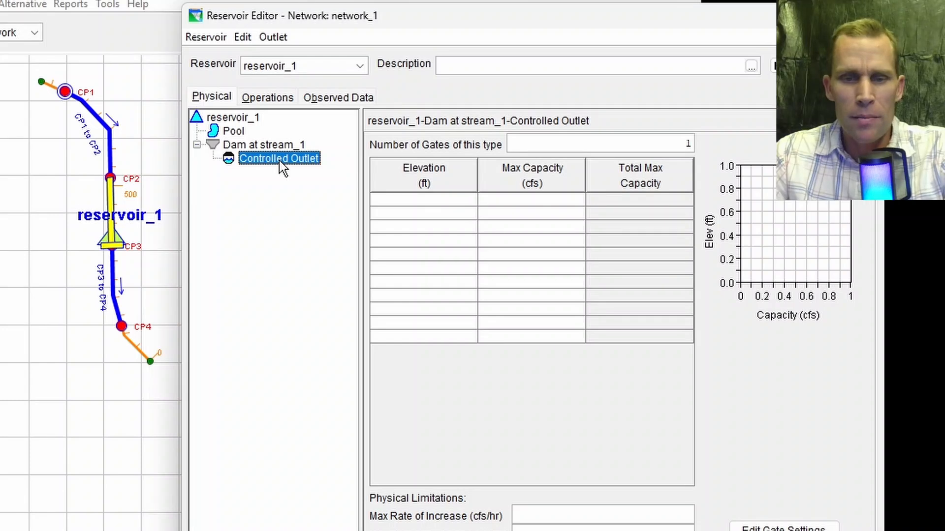
right_click(400, 200)
click(432, 251)
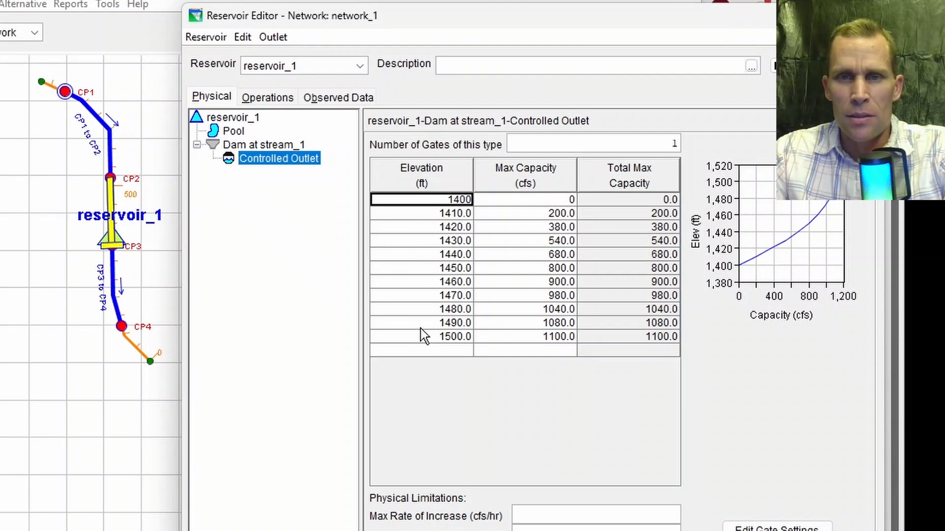
click(577, 144)
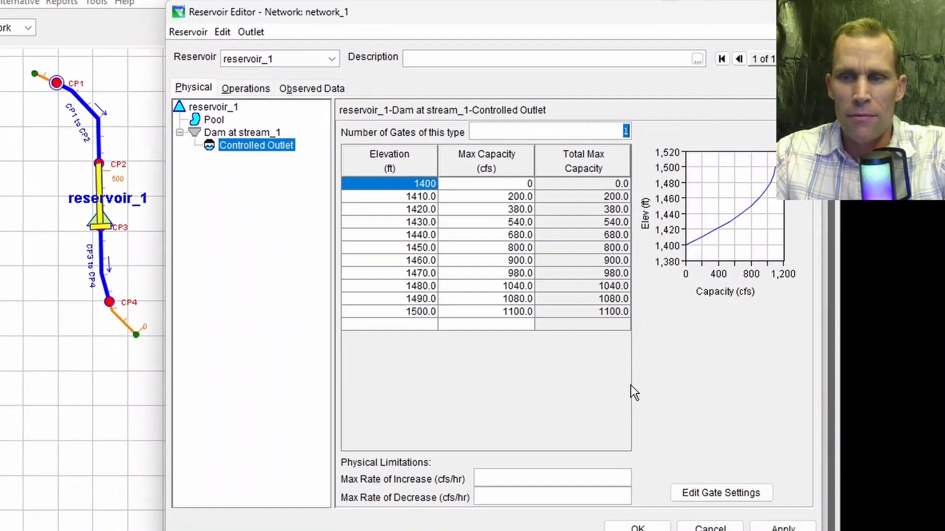
click(780, 527)
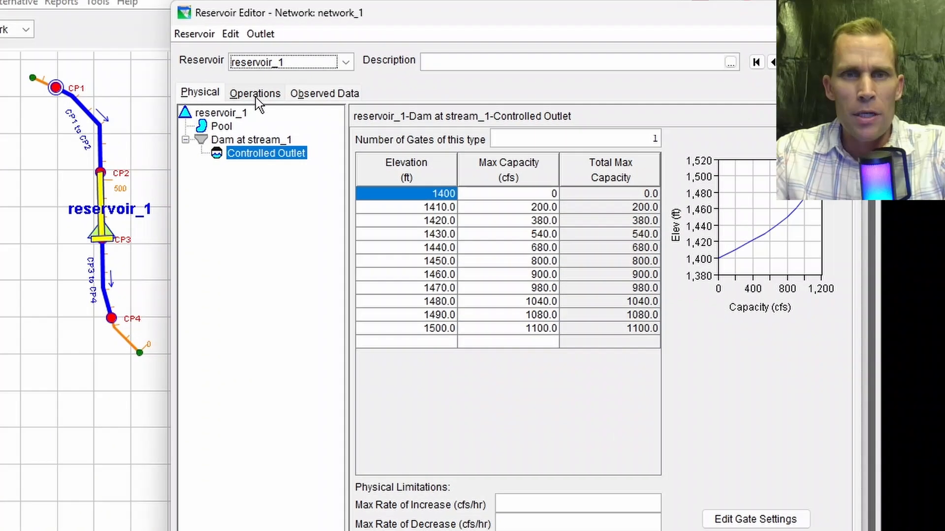
Step: Create a new operation set named operation_set_1 for reservoir_1
click(237, 85)
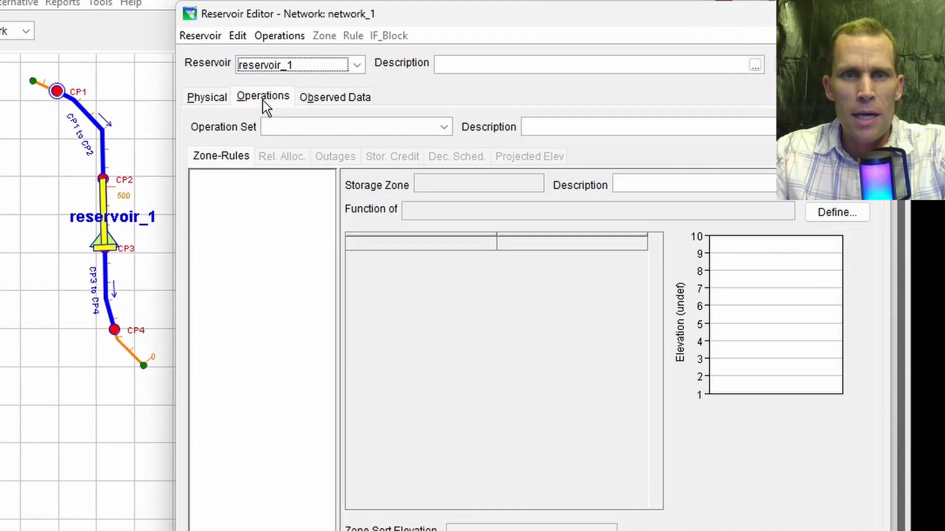
click(266, 38)
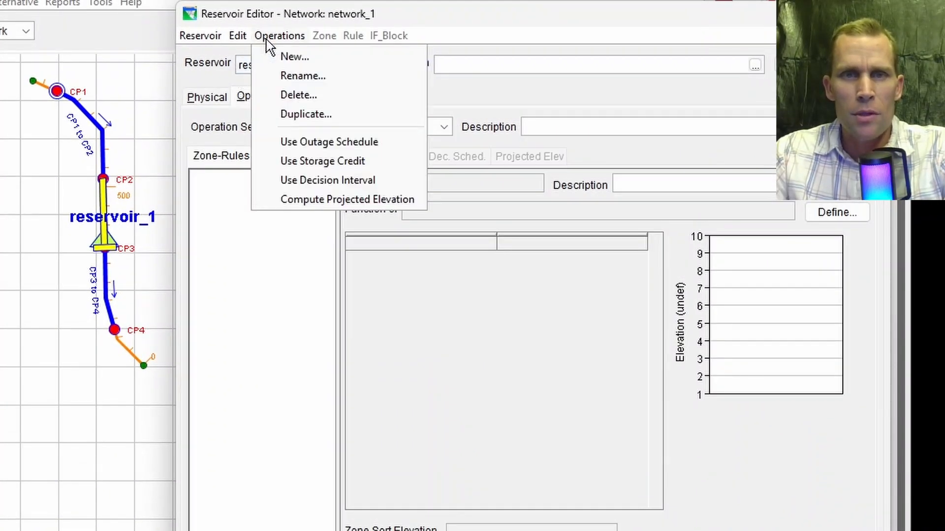
click(290, 57)
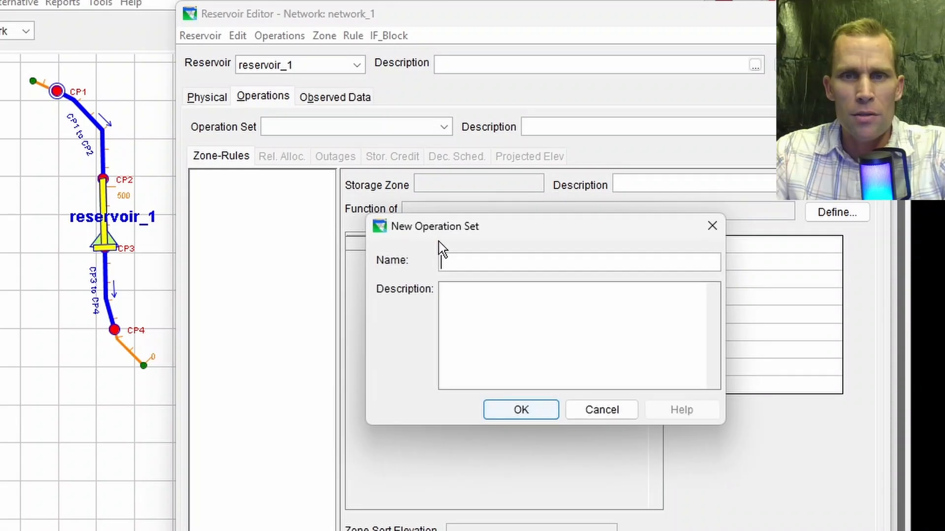
text(operation_set_1)
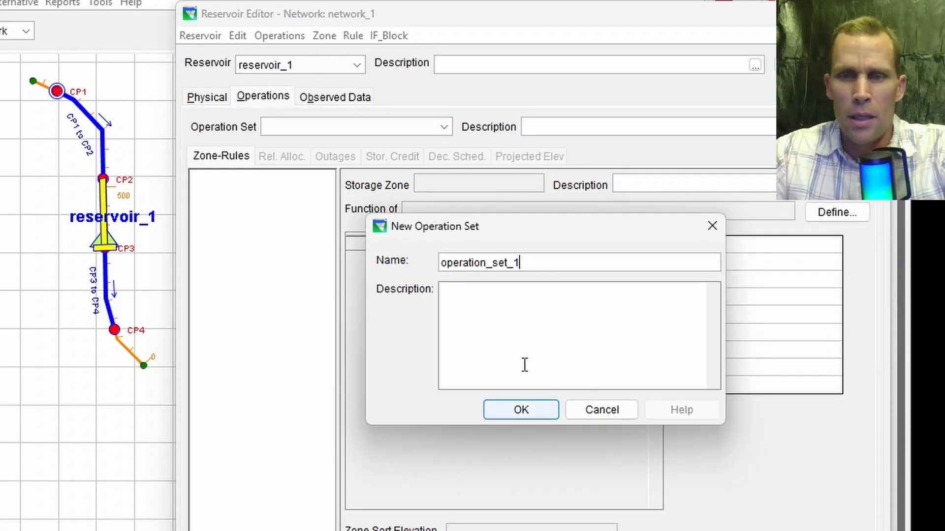
click(533, 421)
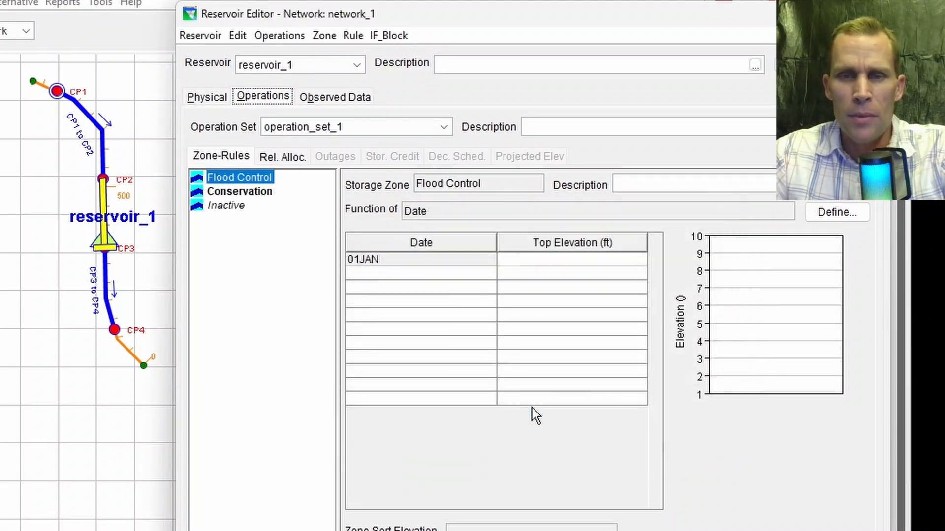
Step: Set the Flood Control zone's top elevation to 1500 ft from 01JAN and apply it
click(244, 192)
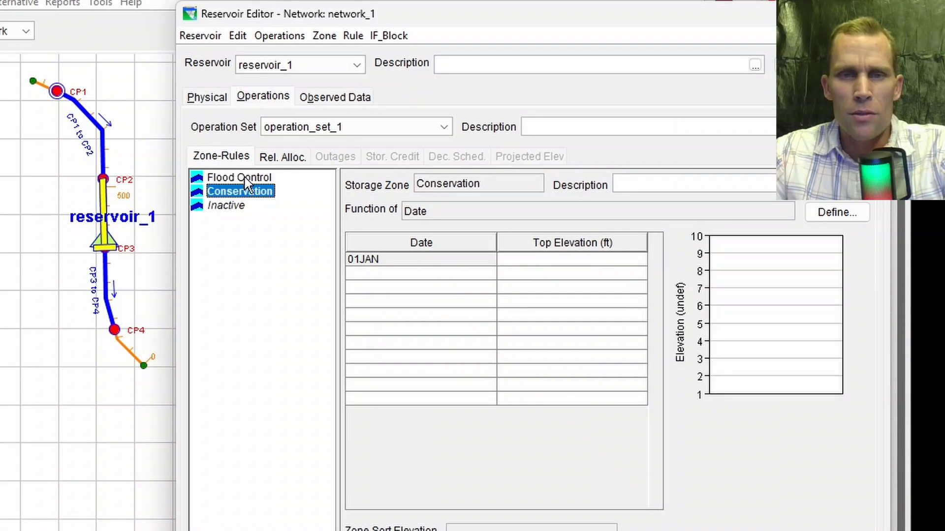
click(249, 178)
click(591, 259)
text(1500)
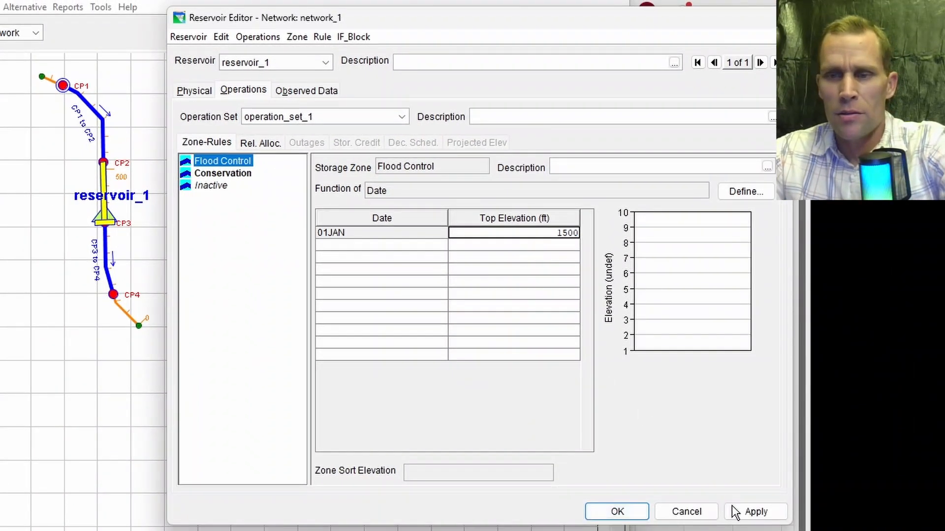
click(735, 512)
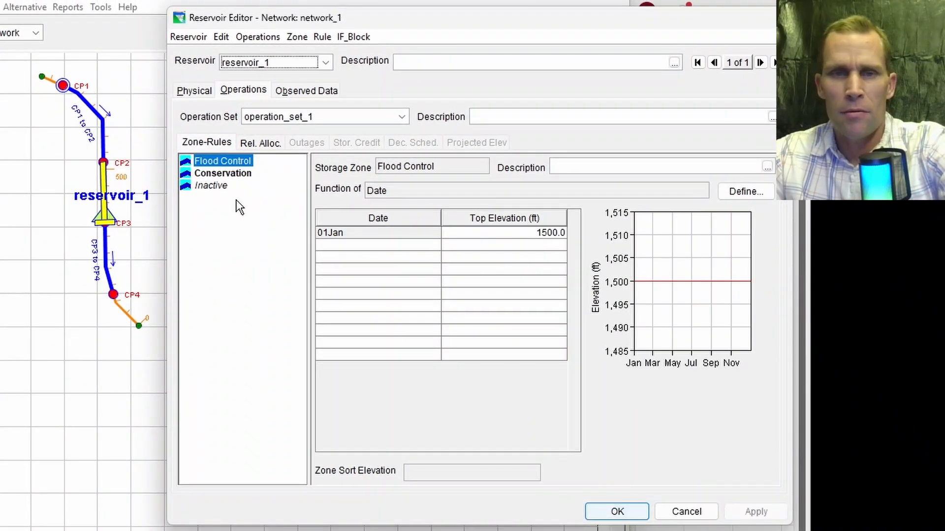
Step: Set the Conservation zone's top elevation to 1480 ft from 01JAN and apply it
click(228, 174)
click(487, 234)
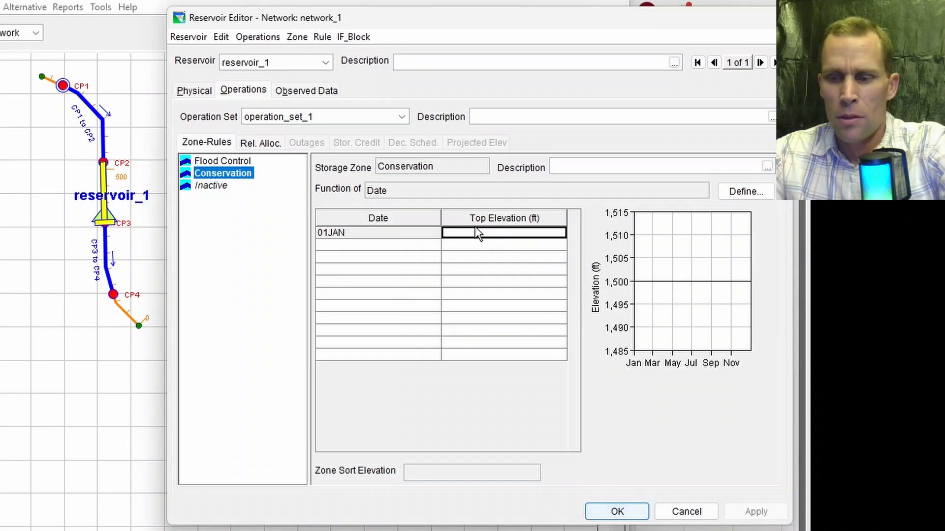
text(1480)
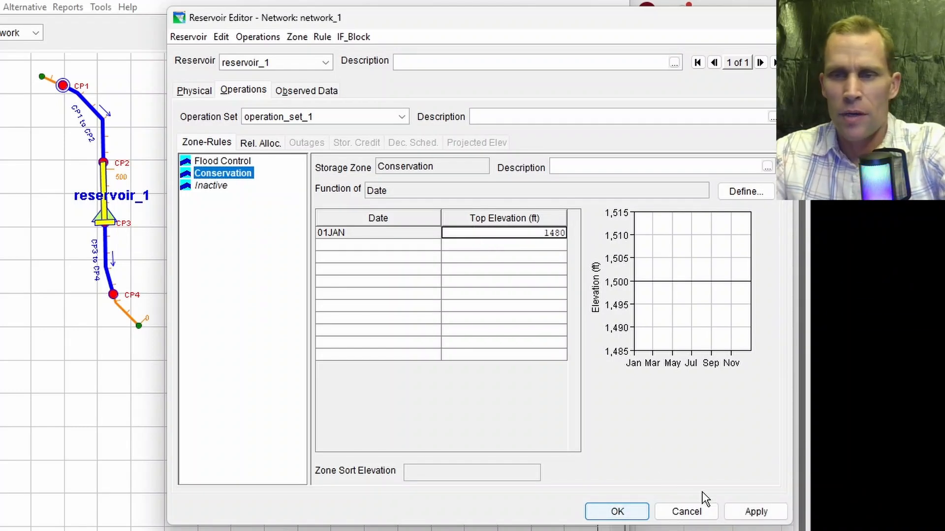
click(753, 512)
Step: Set the Inactive zone's top elevation to 1400 ft from 01JAN, apply it and close the reservoir editor
click(219, 185)
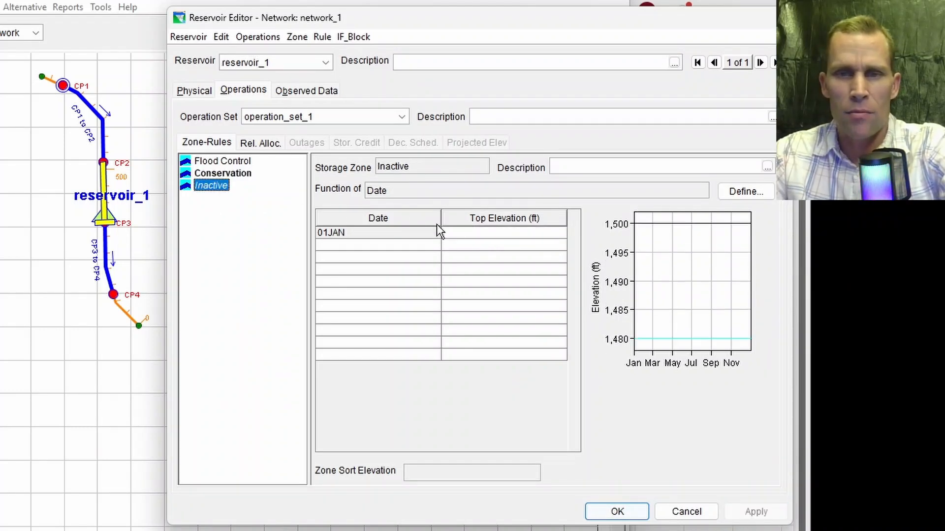
click(461, 236)
text(1400)
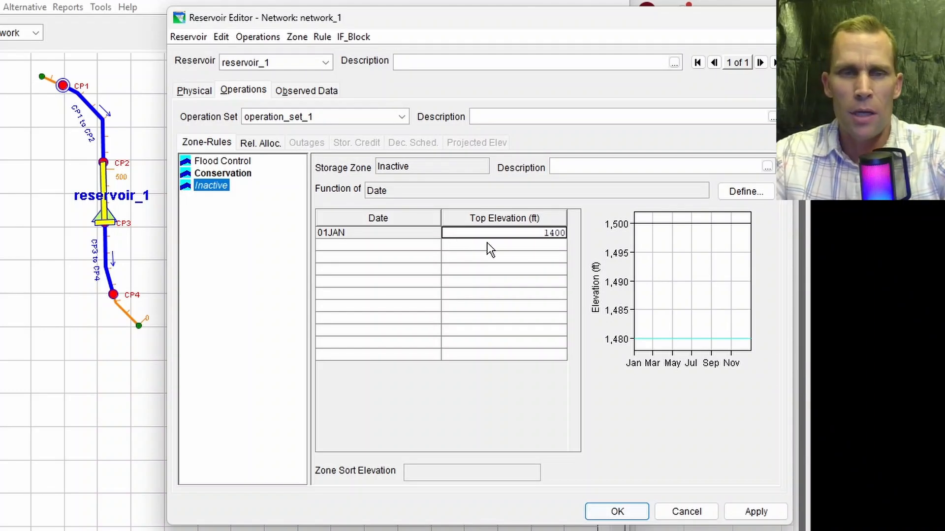
click(755, 512)
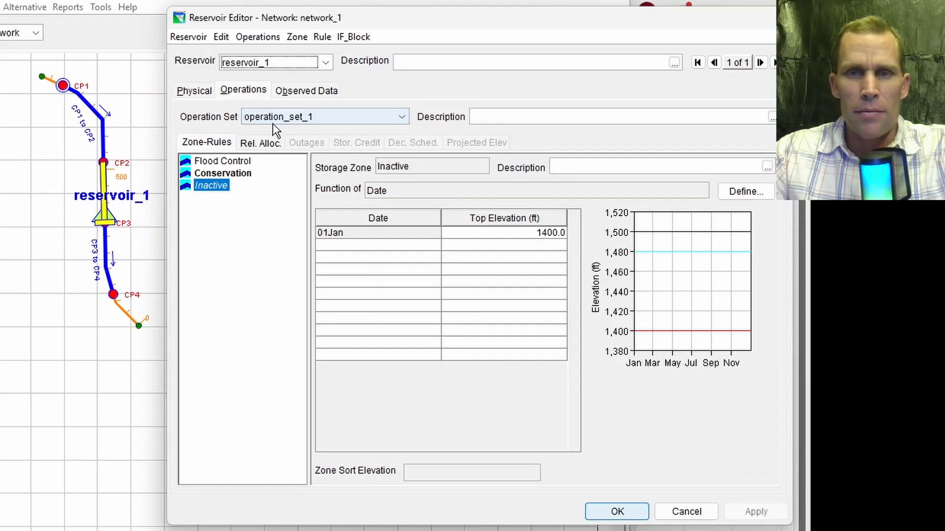
click(616, 513)
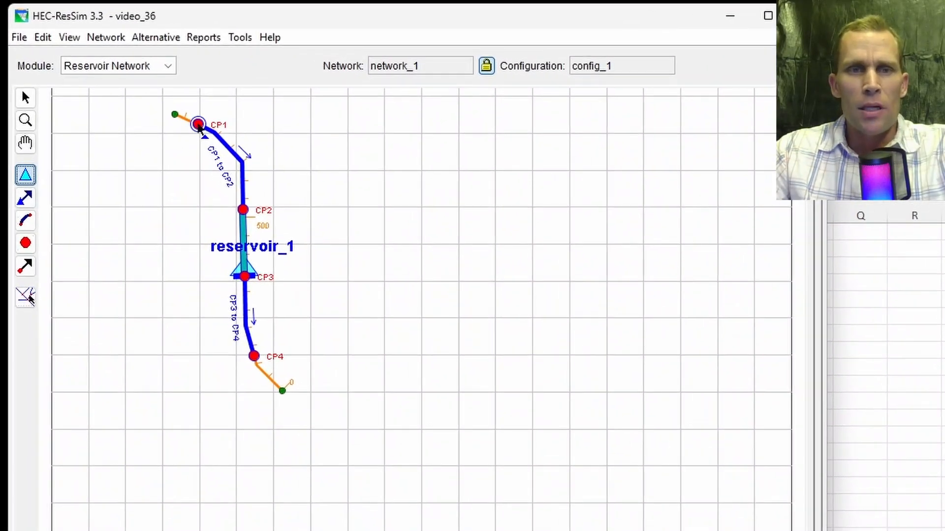
Step: Open HEC-DSSVue and create a new DSS file named timeseries_data in the video_36 folder
mouse_move(199, 127)
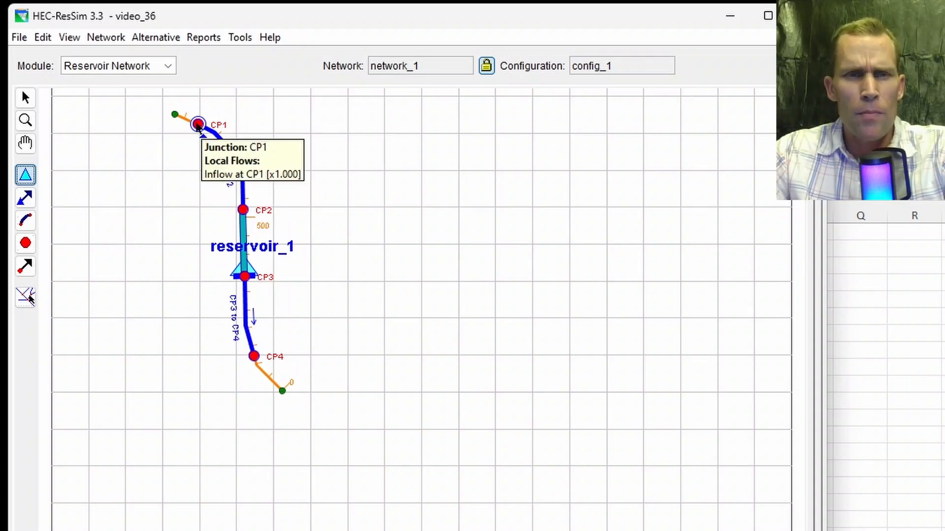
click(239, 38)
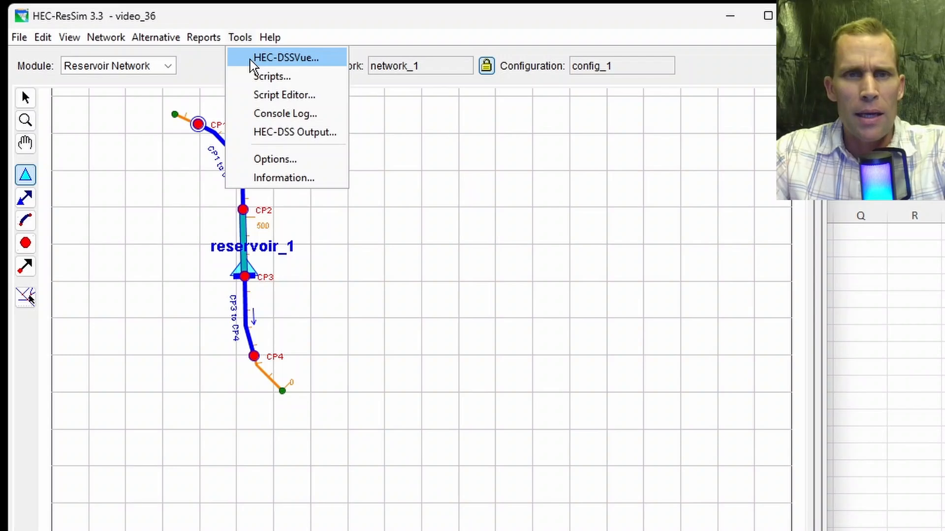
click(251, 60)
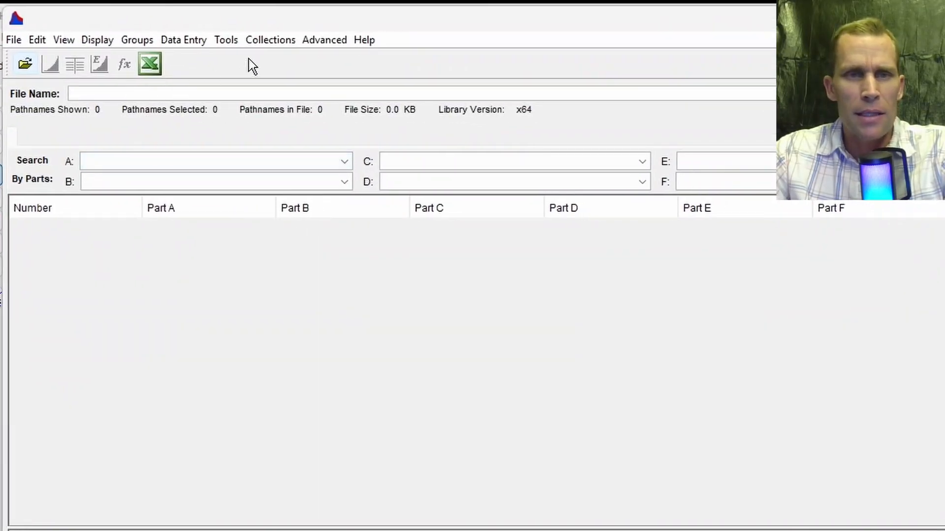
click(14, 41)
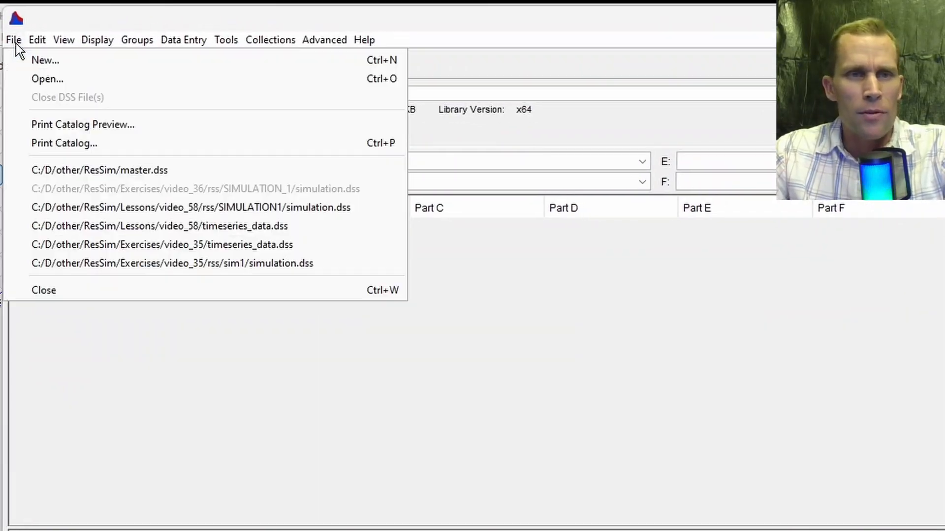
click(29, 64)
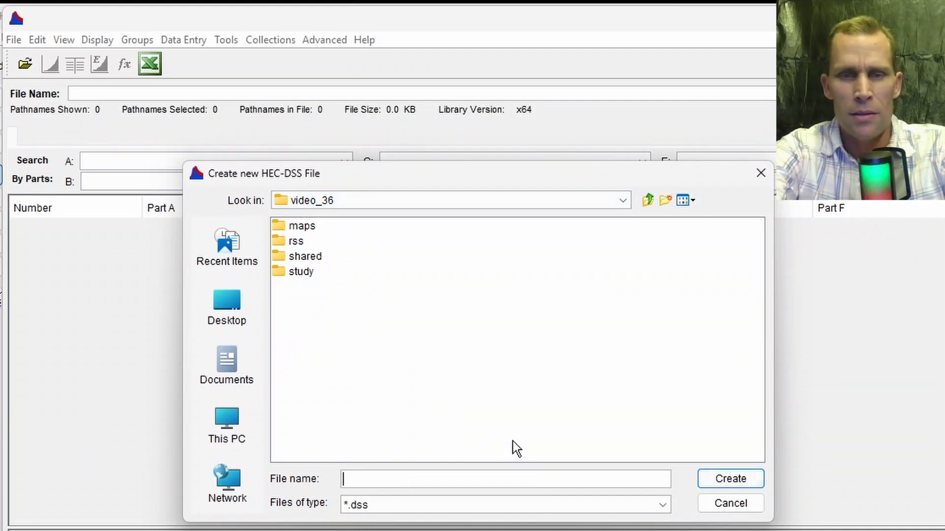
text(timeseries_)
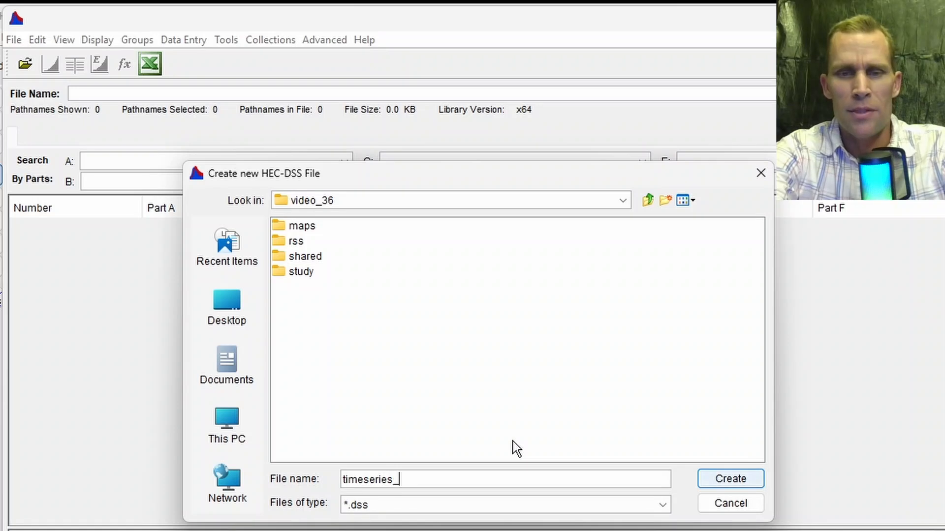
text(datat)
key(Return)
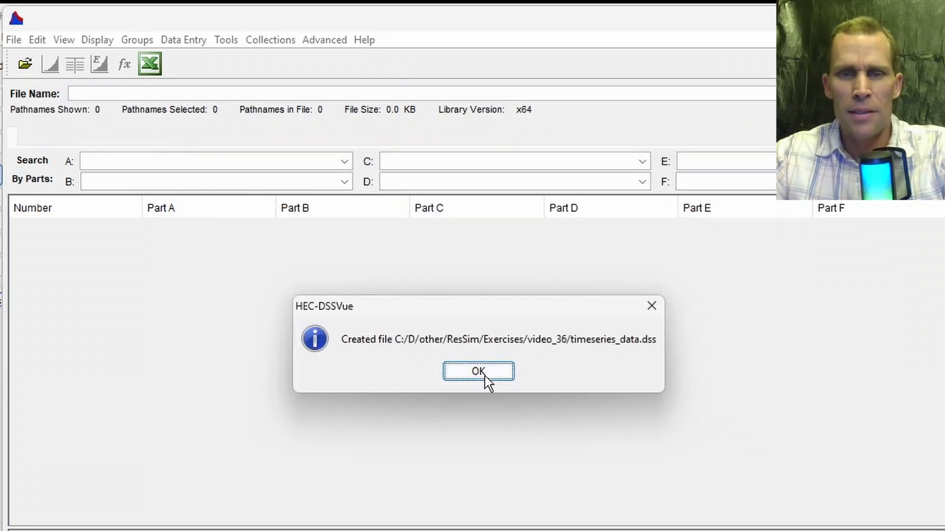
click(481, 372)
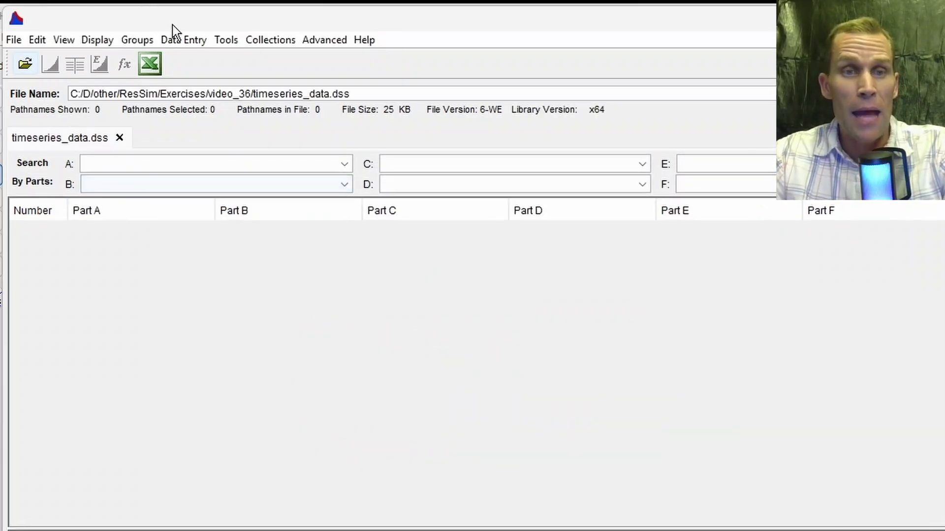
Step: Start a manual time series entry with pathname parts A PROJECT, B LOCATION, C FLOW, E 1HOUR and F CP1
click(190, 39)
click(199, 58)
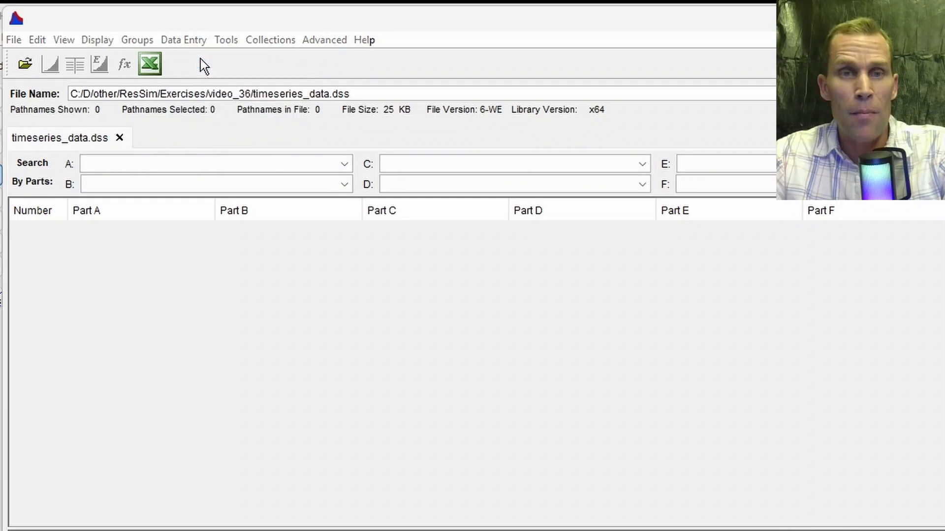
drag(196, 63, 584, 62)
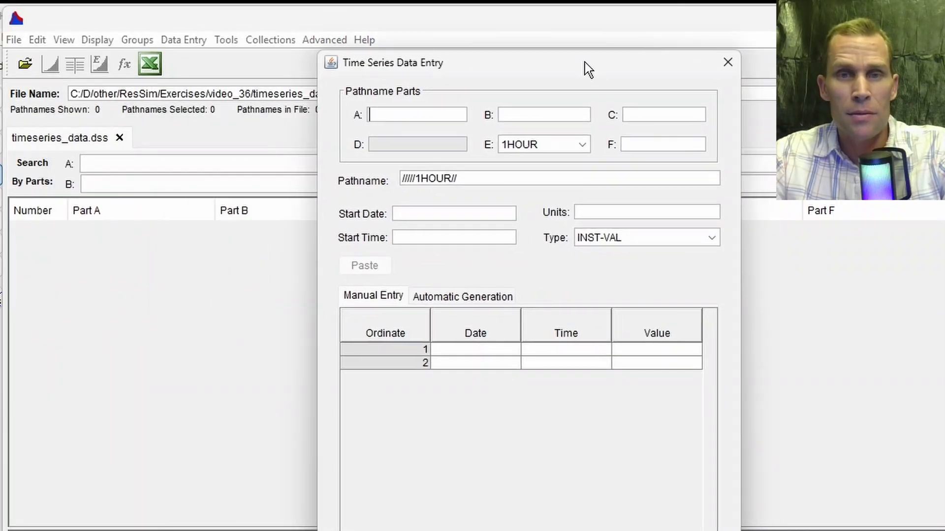
click(447, 115)
text(PROJECT)
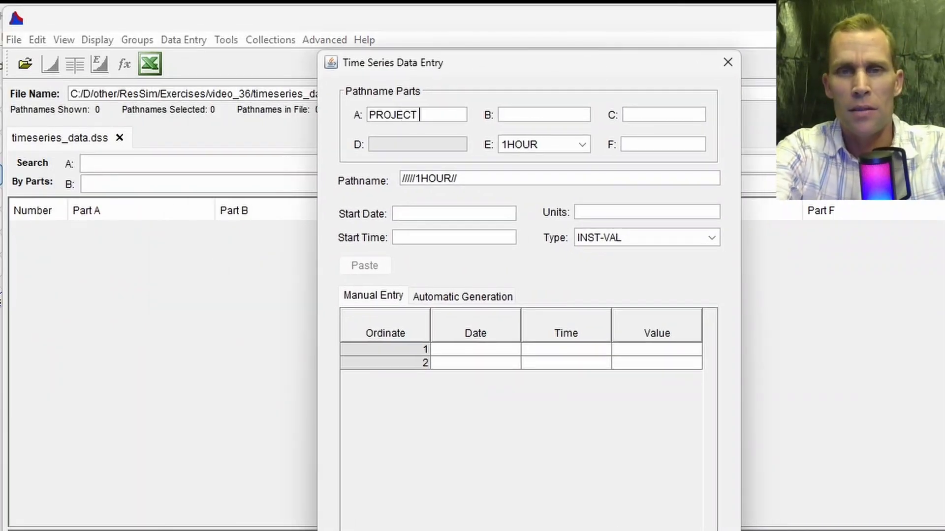
key(Tab)
text(LOCATION)
key(Tab)
text(FLOW)
key(Tab)
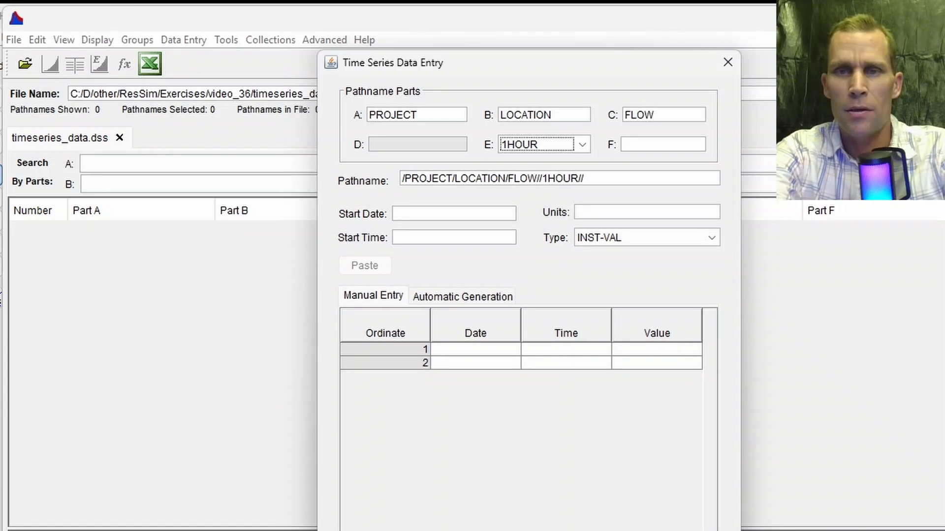
key(Tab)
text(CP1)
Step: Set the time series to start on 01JAN2024 at 0100, with units of CFS
click(396, 214)
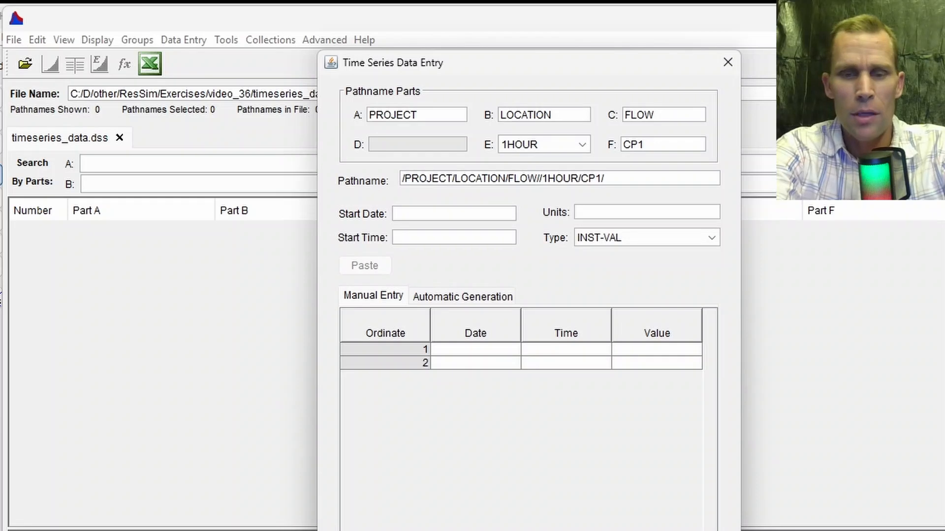
text(01JAN)
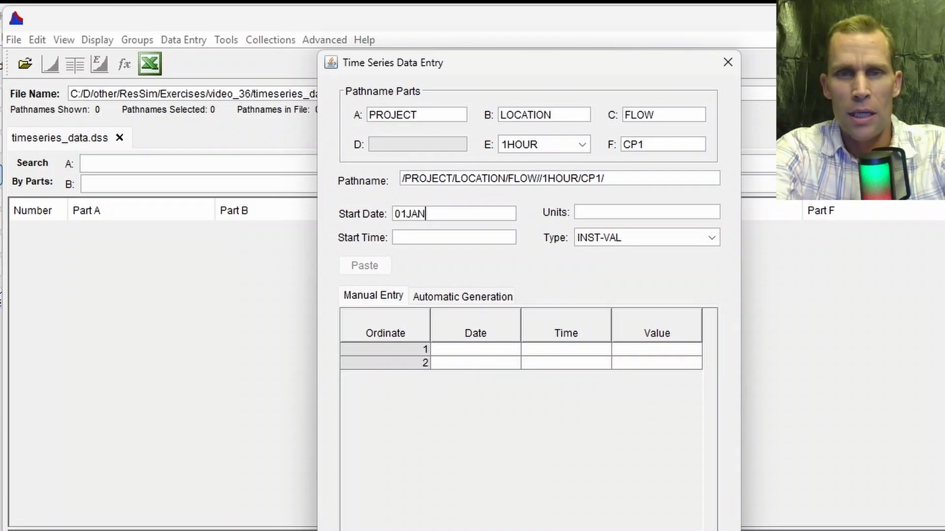
text(2024)
click(396, 237)
text(0100)
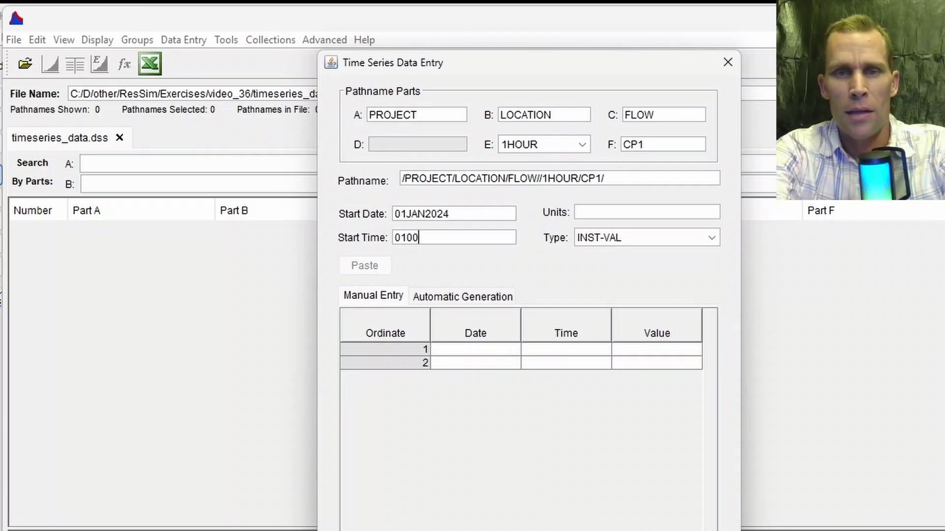
key(Tab)
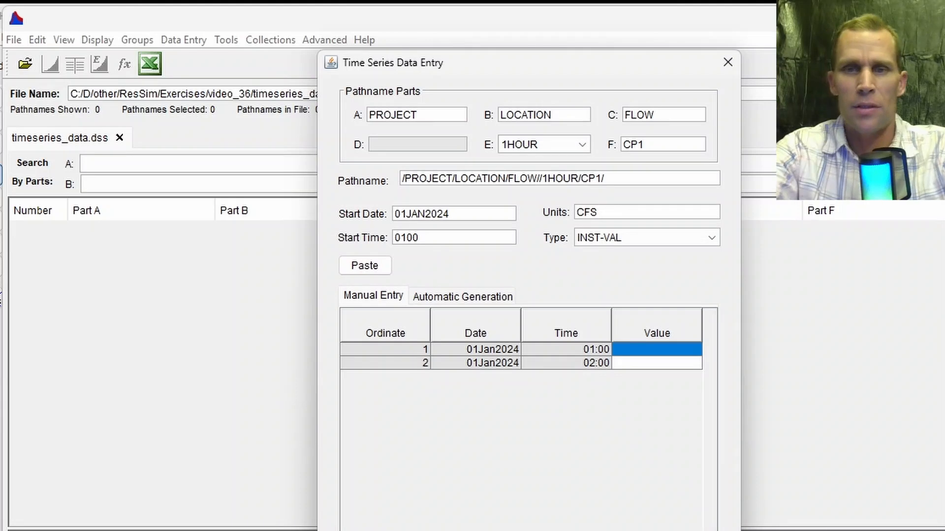
Step: Keep the INST-VAL type, paste the hourly flow values from the first ordinate and save the CP1 time series record
click(704, 237)
click(704, 237)
click(670, 353)
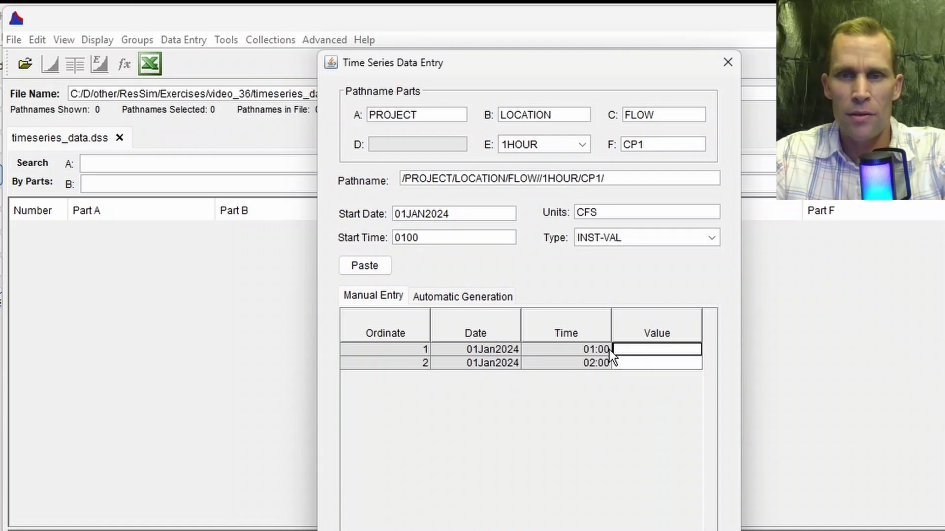
click(376, 269)
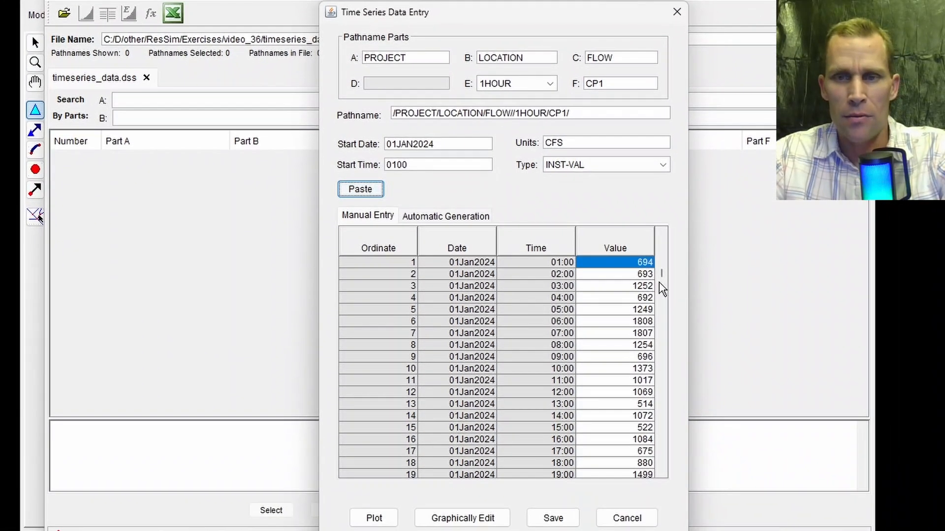
drag(662, 274, 665, 485)
click(546, 518)
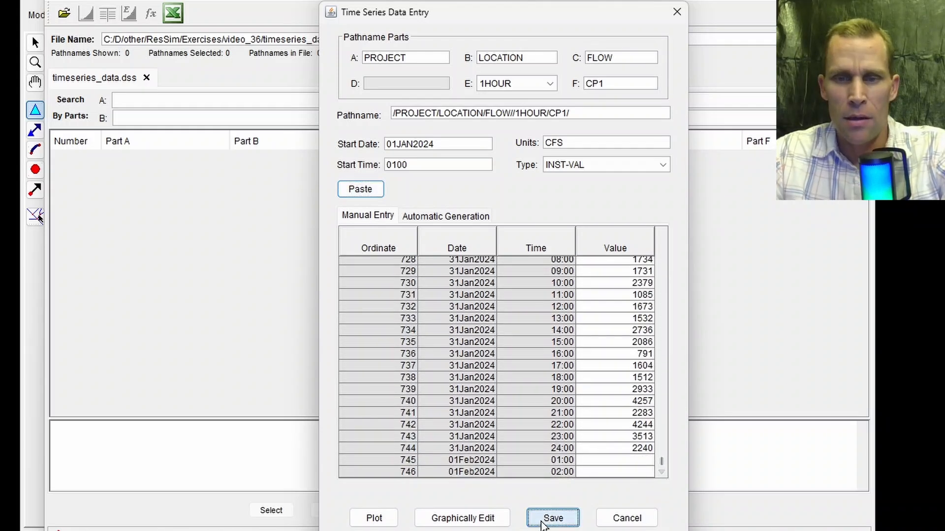
click(538, 277)
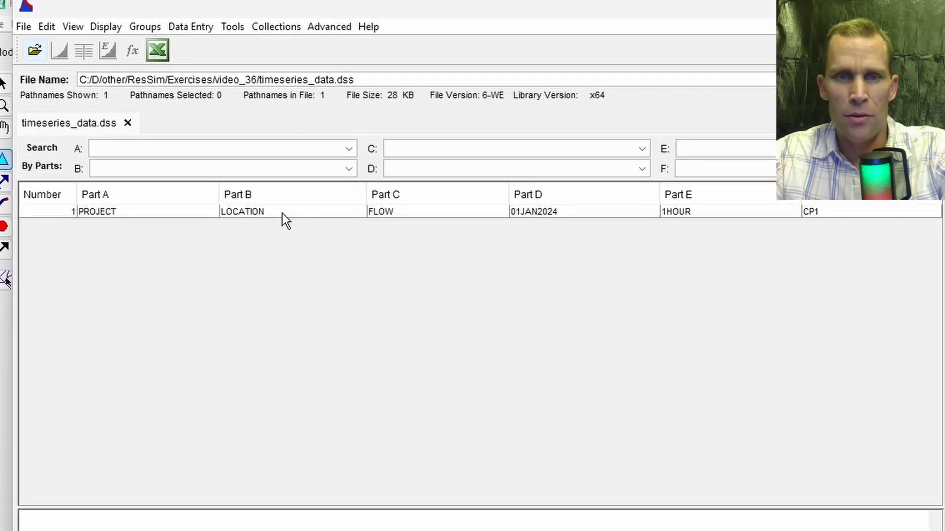
Step: Plot the CP1 flow record to review the January 2024 hydrograph, and close the plot
click(278, 156)
click(51, 62)
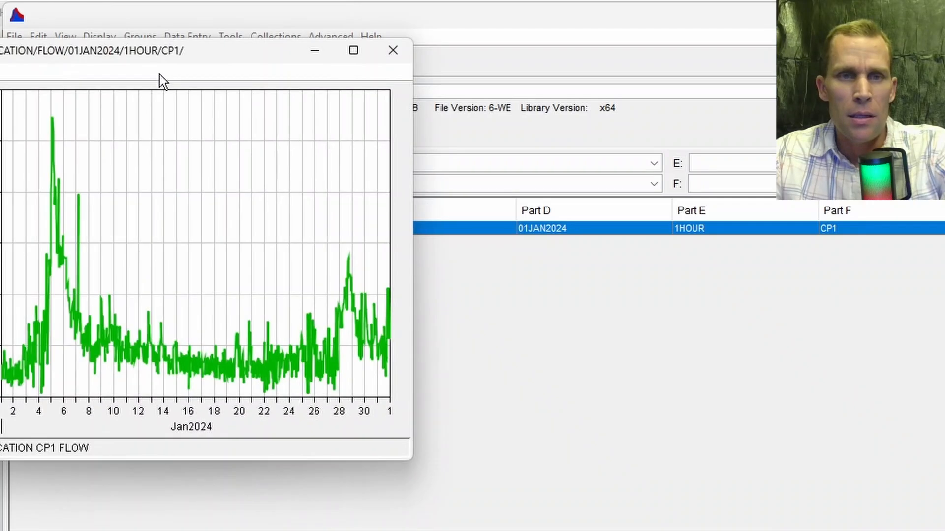
drag(182, 56, 527, 123)
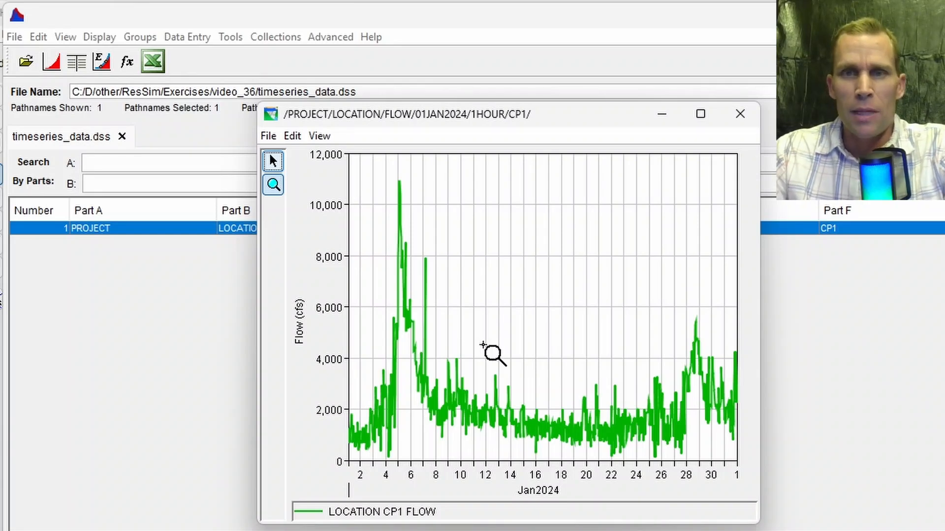
click(744, 120)
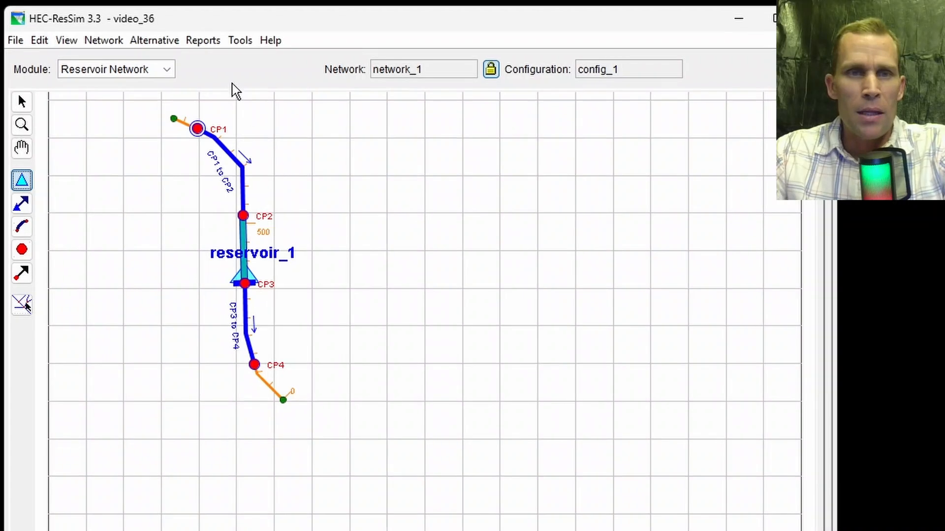
Step: In HEC-ResSim, open the alternative editor and create an alternative named BASE on network_1
click(163, 41)
click(164, 58)
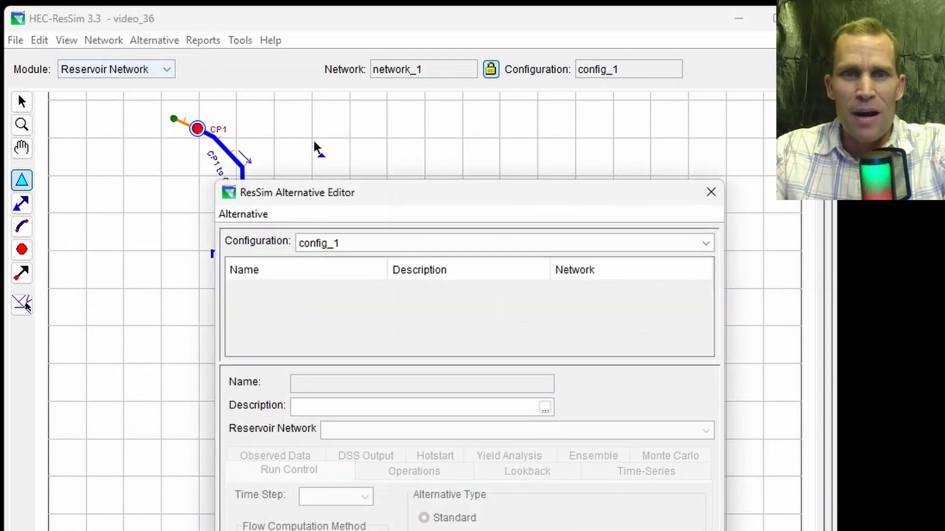
drag(393, 180, 482, 40)
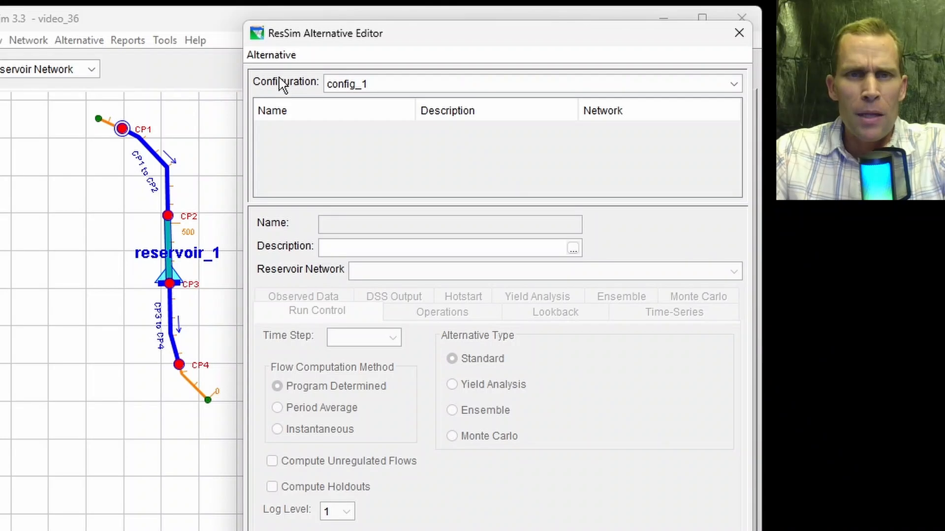
click(274, 55)
click(284, 76)
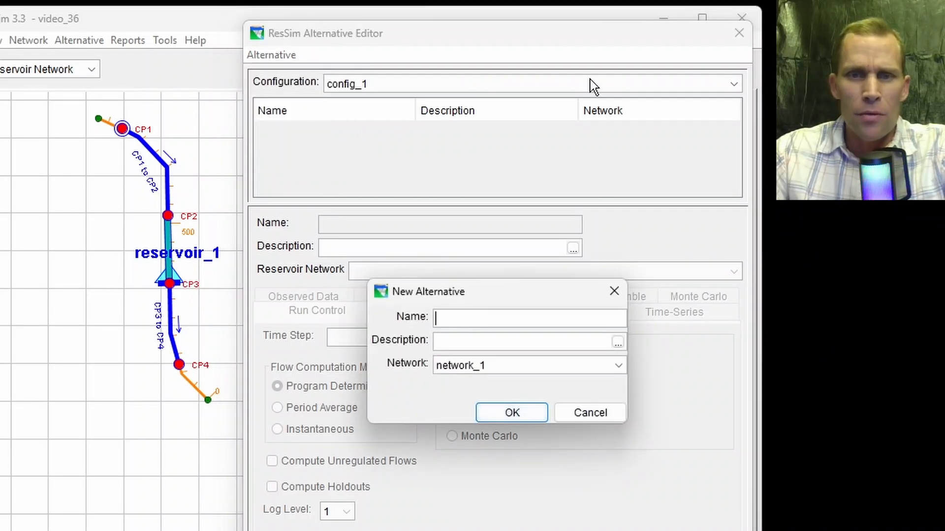
text(BASE)
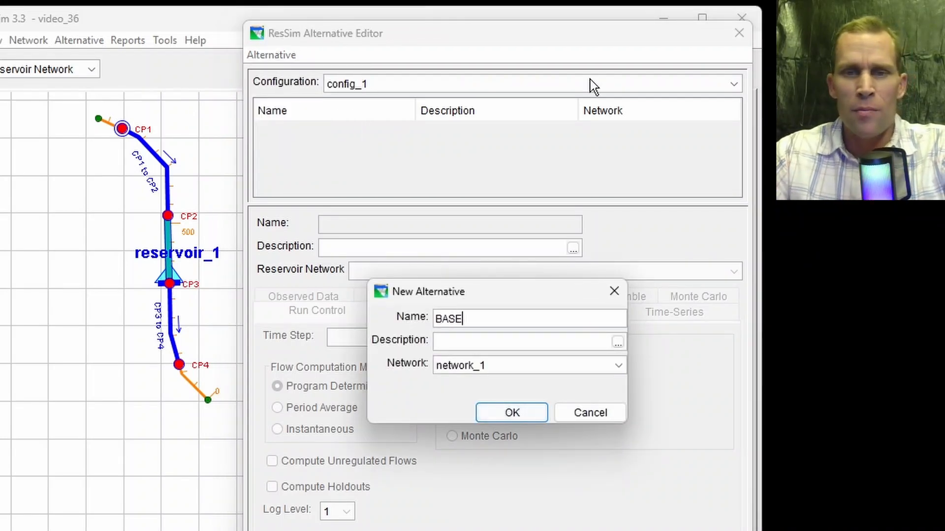
click(516, 412)
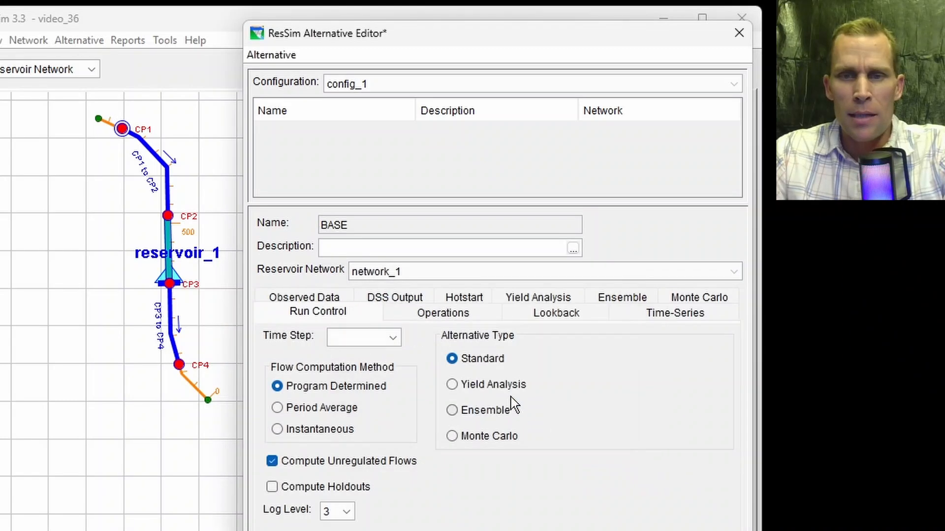
Step: Set the BASE alternative's type to Standard and its time step to 1 Hour
click(451, 360)
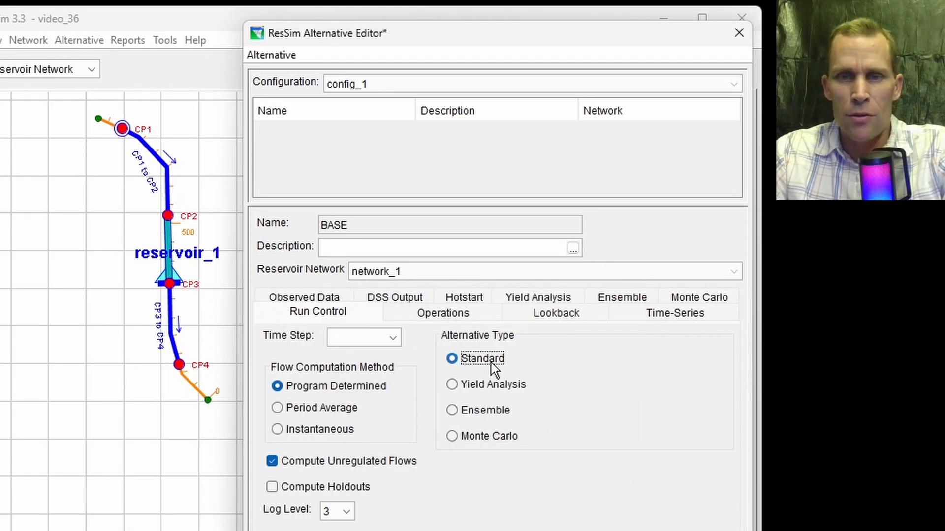
click(364, 338)
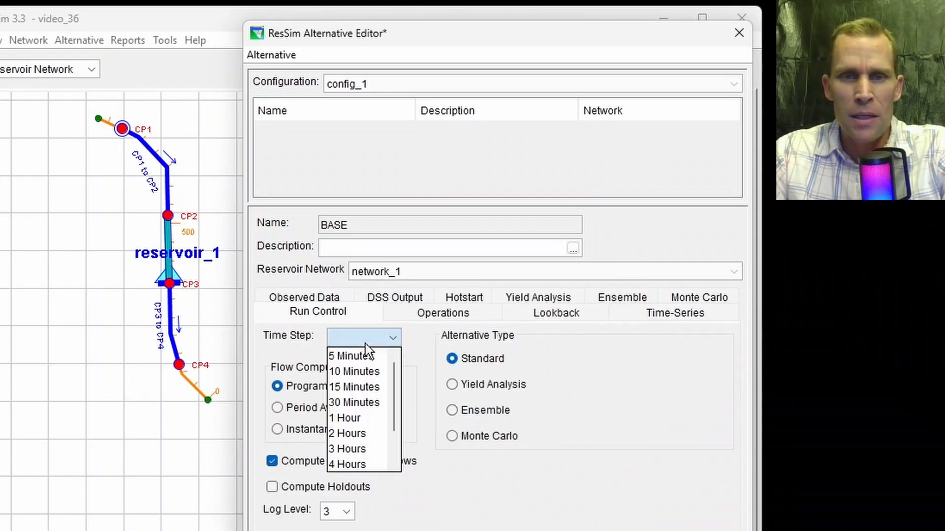
click(354, 418)
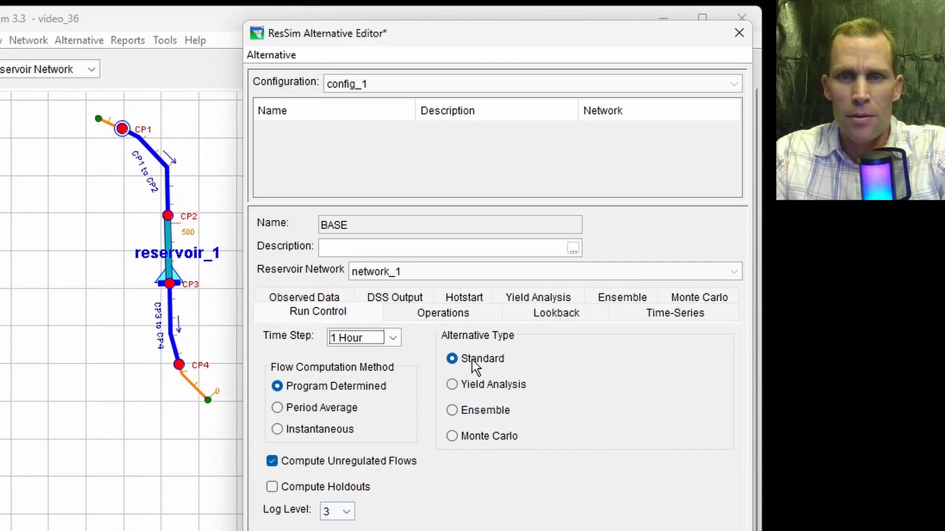
Step: Assign operation_set_1 to reservoir_1 in the BASE alternative's operations
click(450, 318)
click(521, 436)
click(521, 436)
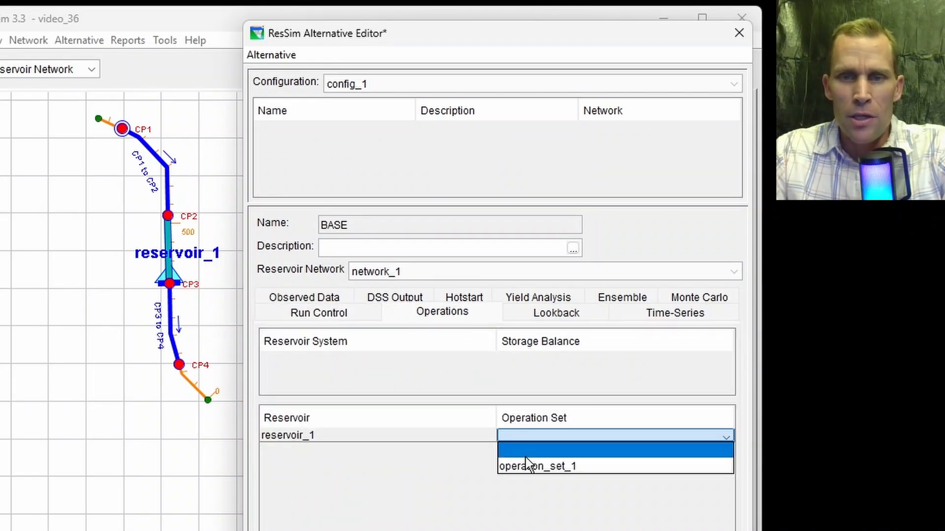
click(527, 464)
Step: Set reservoir_1's constant lookback values to 1480 for pool elevation and 1000 for the controlled outlet release
click(560, 315)
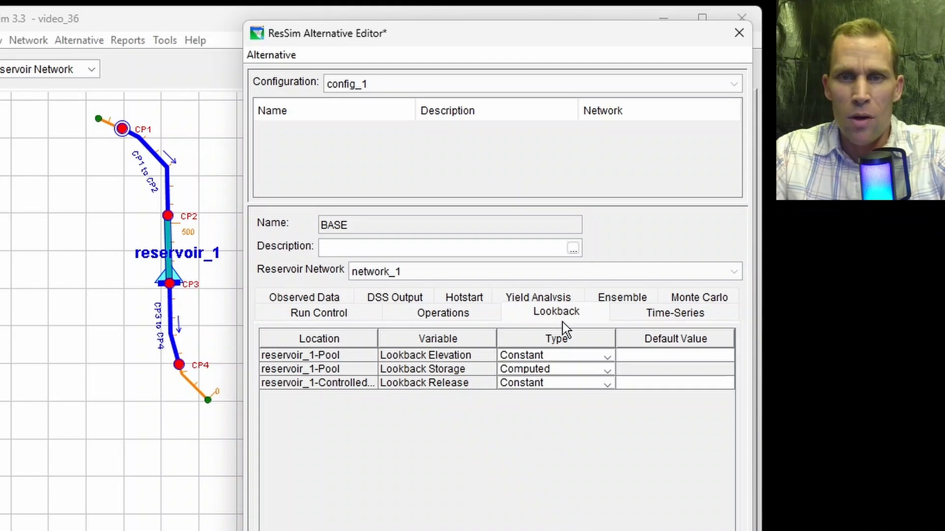
click(652, 356)
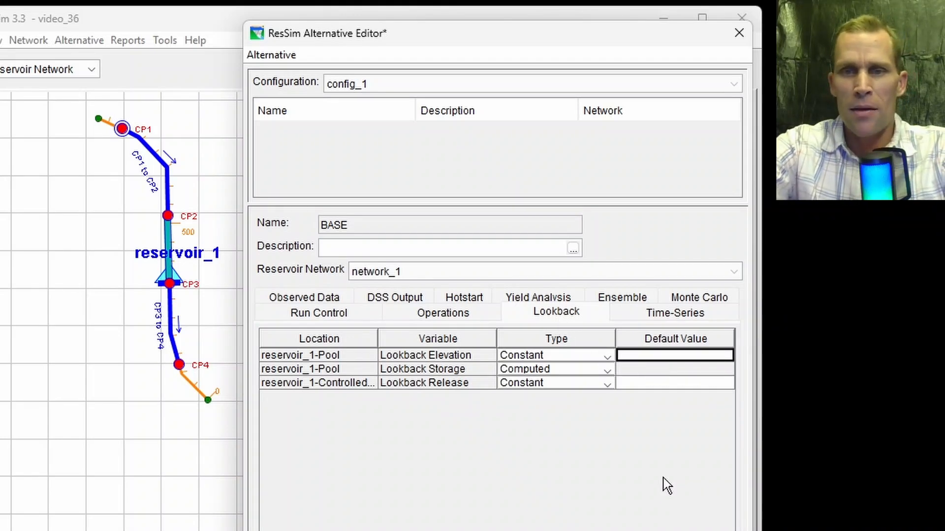
text(1480)
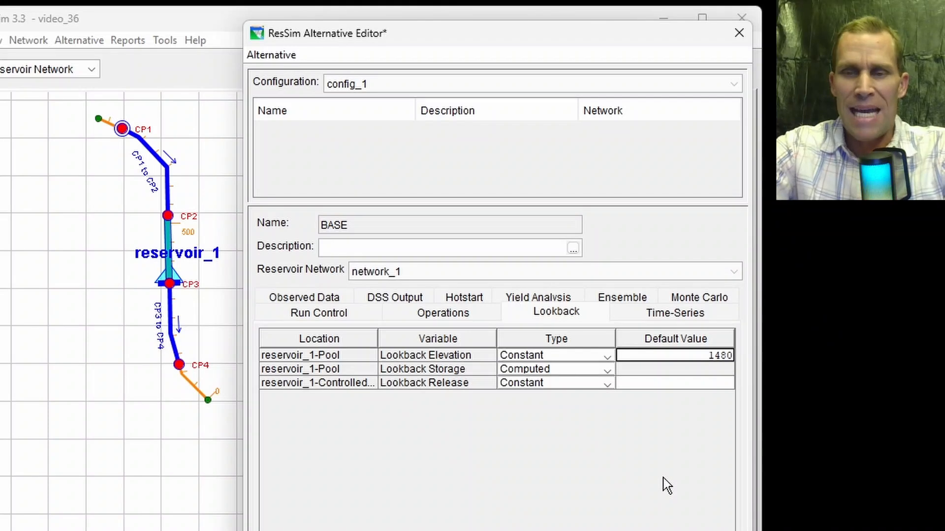
key(Return)
key(Tab)
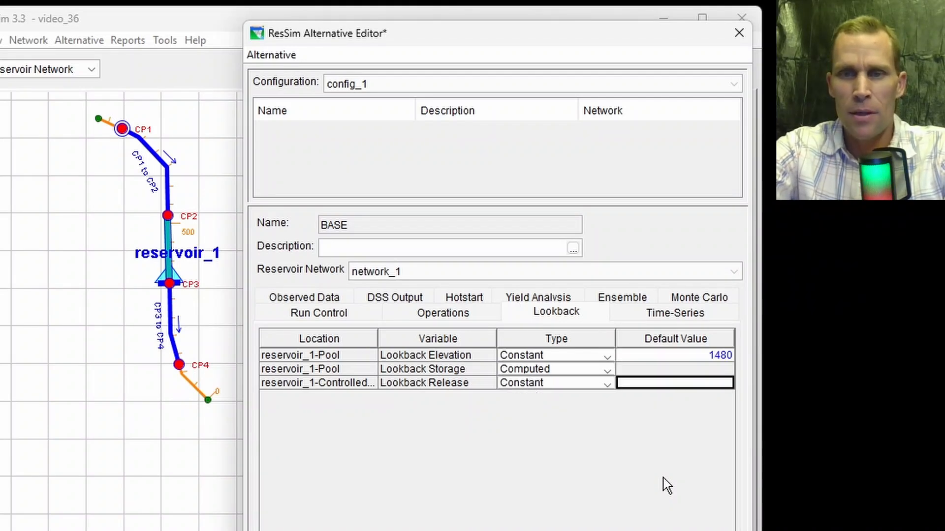
text(1000)
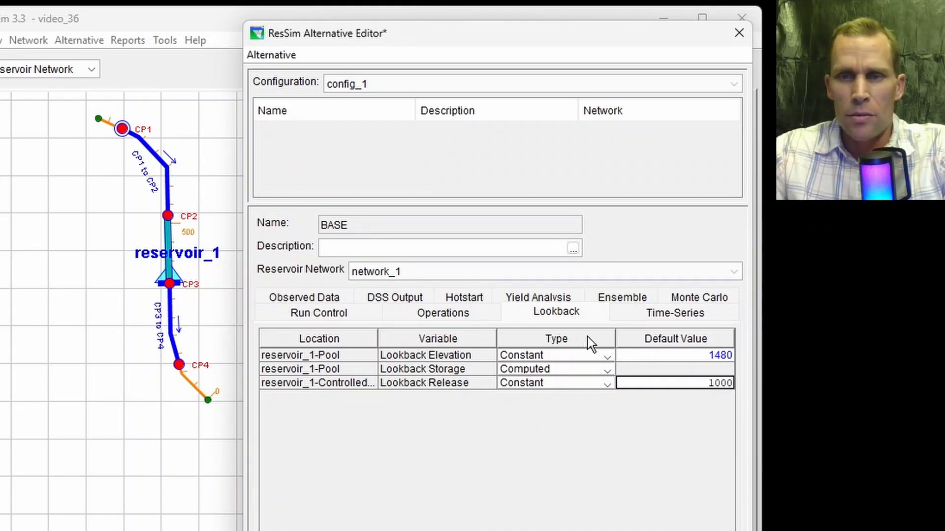
Step: Start selecting a DSS path for the Inflow at CP1 time series and open timeseries_data.dss from the video_36 folder
click(654, 320)
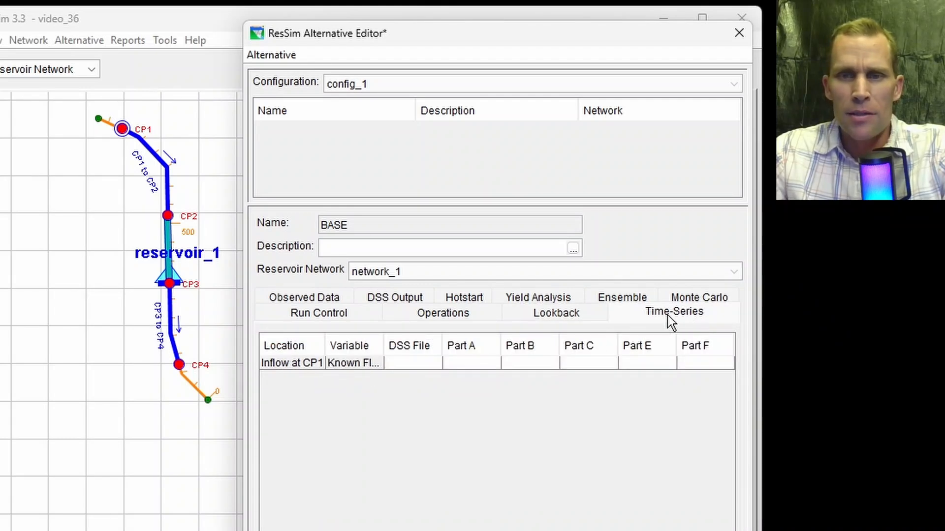
click(411, 366)
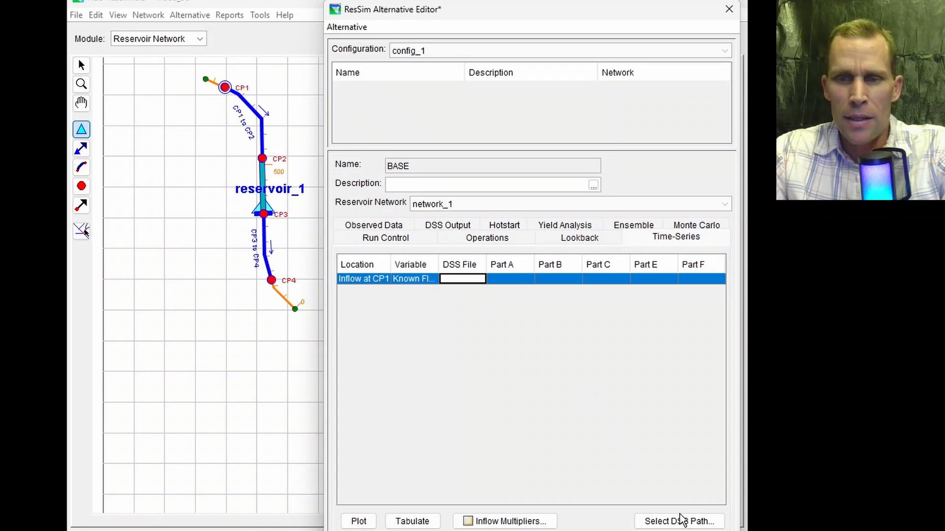
click(680, 520)
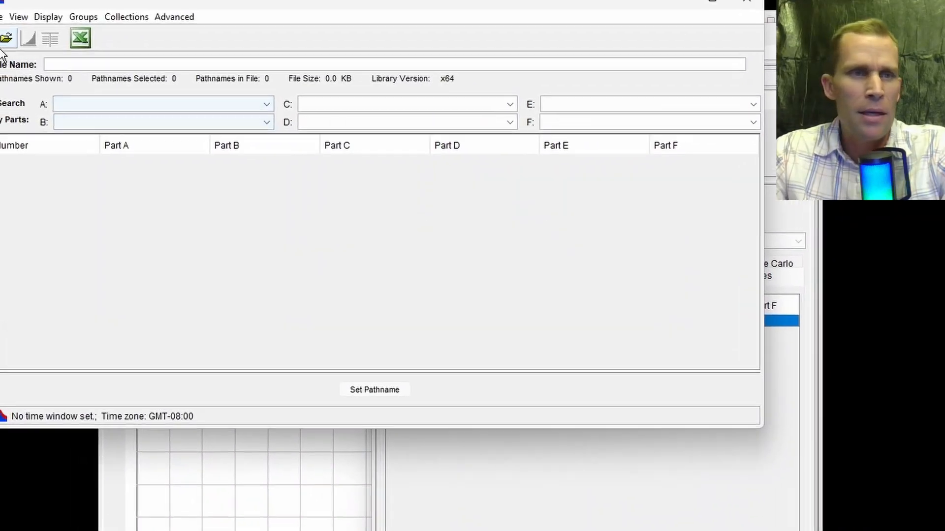
click(6, 39)
click(276, 183)
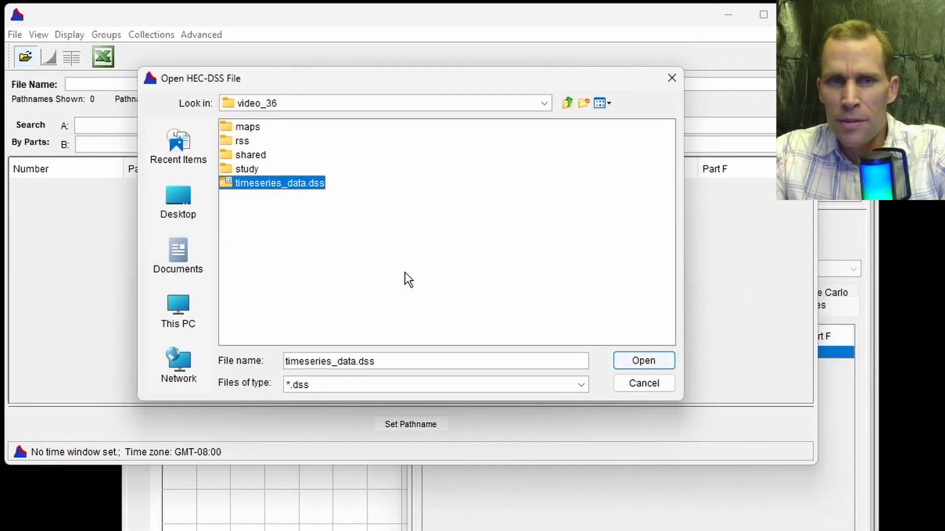
click(629, 360)
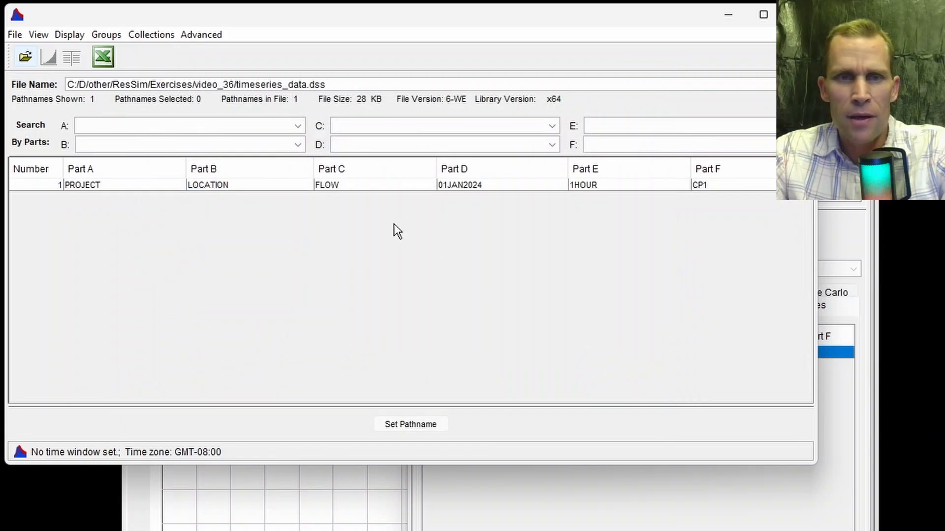
Step: Assign the PROJECT/LOCATION/FLOW 1HOUR CP1 record to Inflow at CP1 and close the DSS selector
click(357, 185)
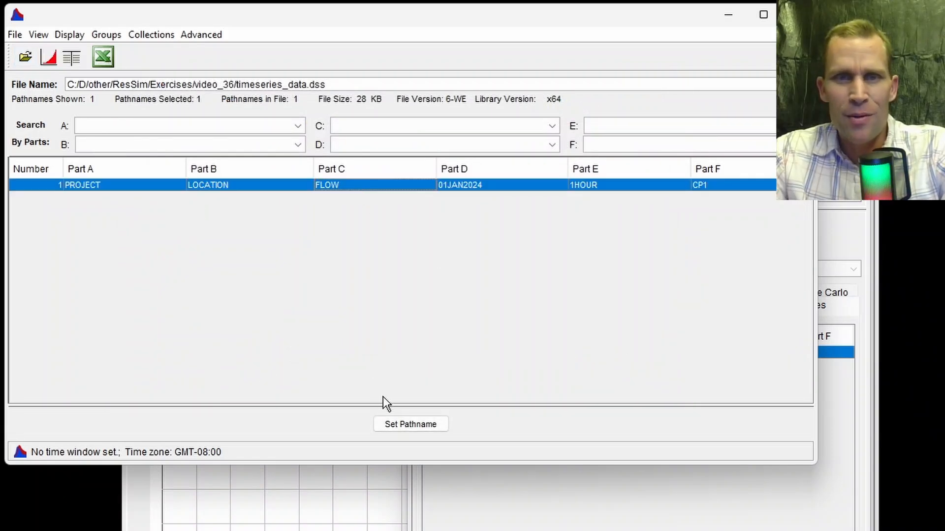
click(415, 424)
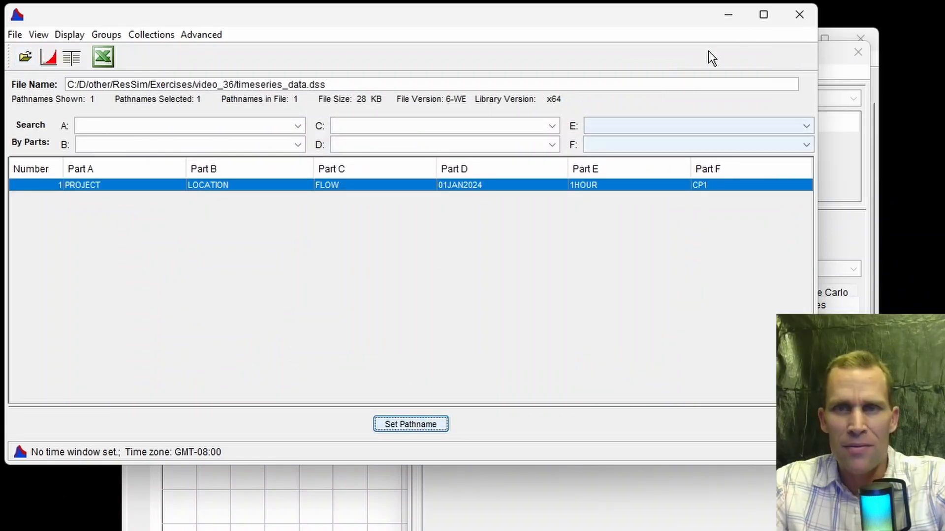
click(802, 19)
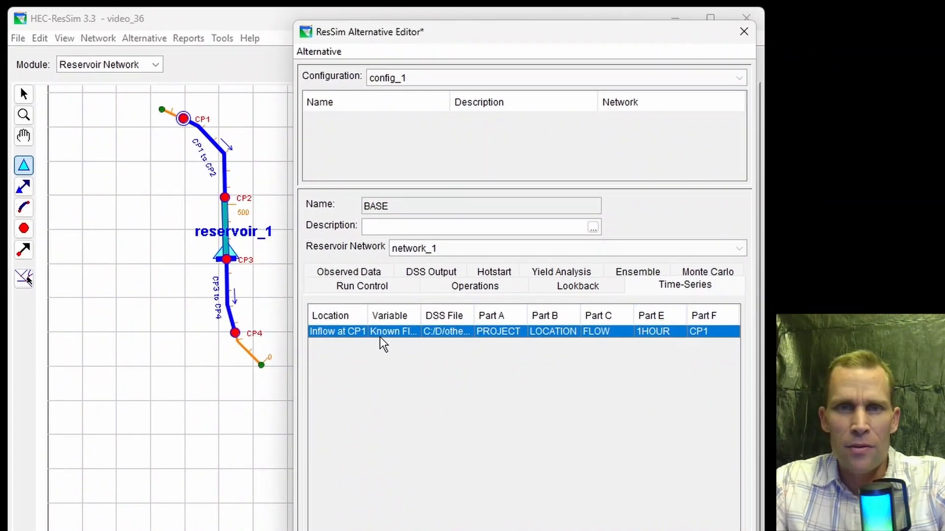
Step: Save the BASE alternative and close the alternative editor
click(318, 52)
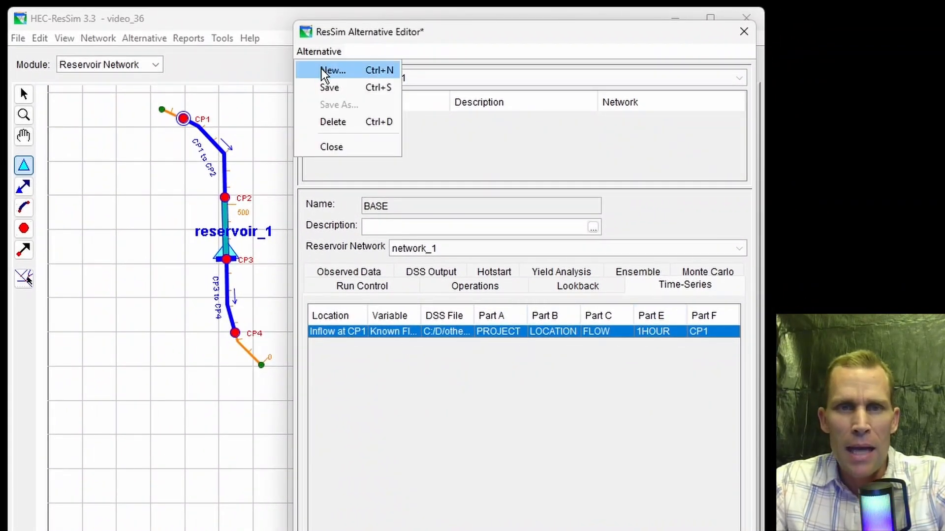
click(329, 88)
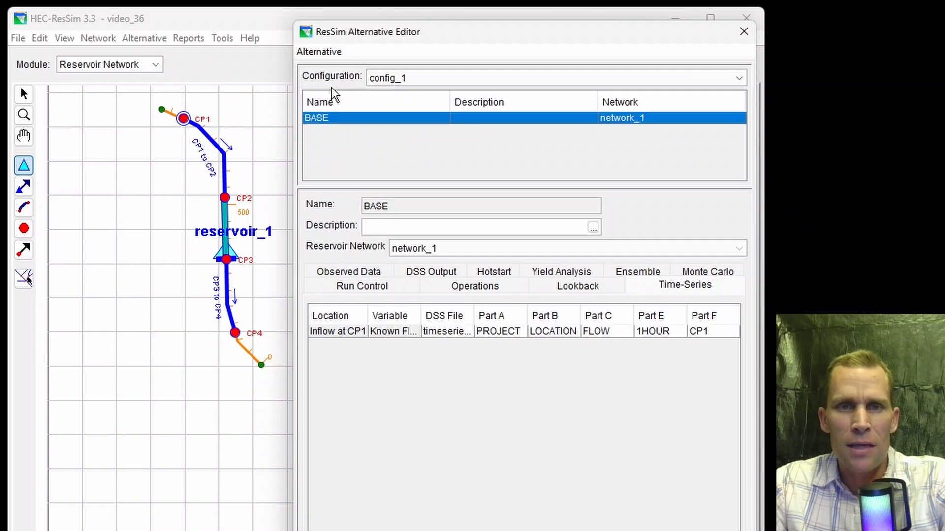
click(744, 33)
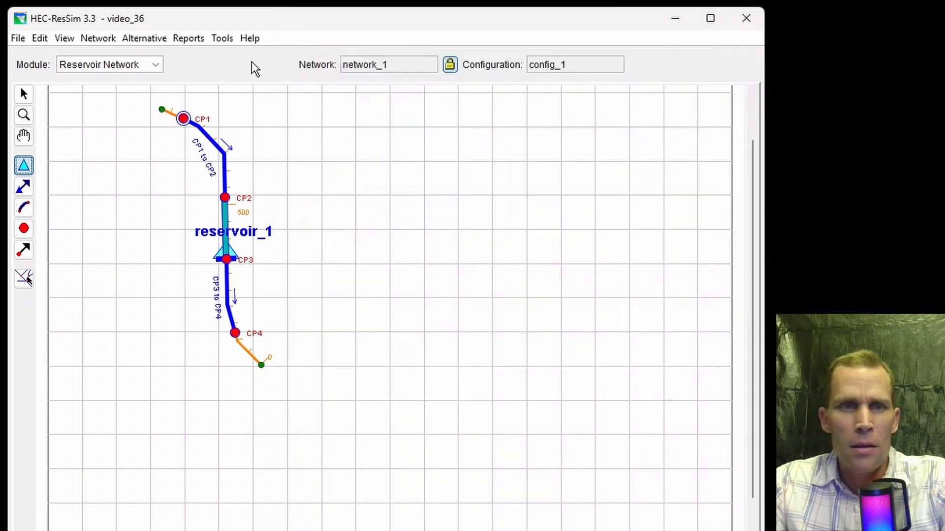
Step: Save the reservoir network and the watershed
click(101, 38)
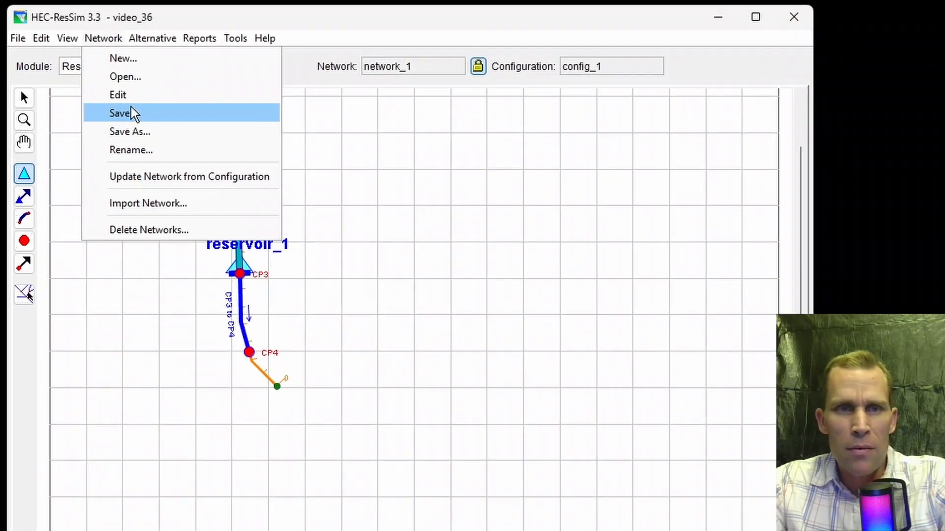
click(133, 113)
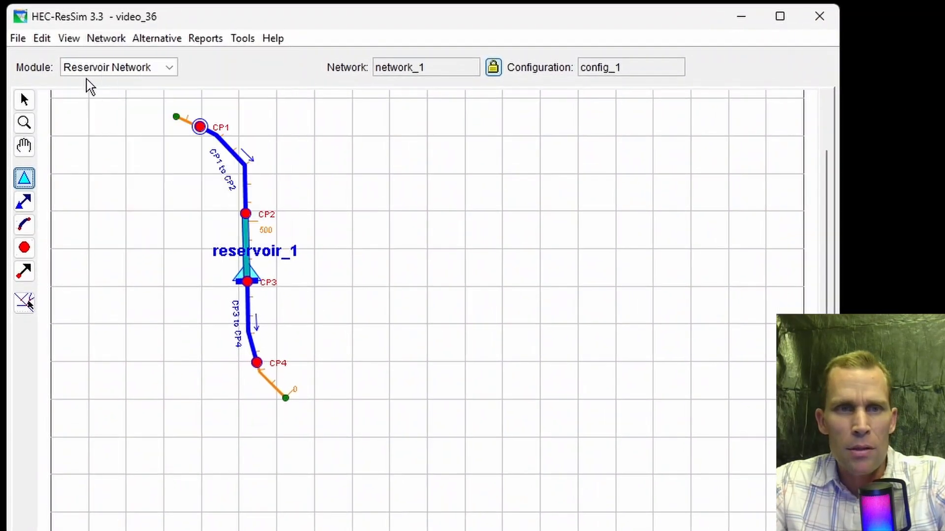
click(17, 38)
click(43, 76)
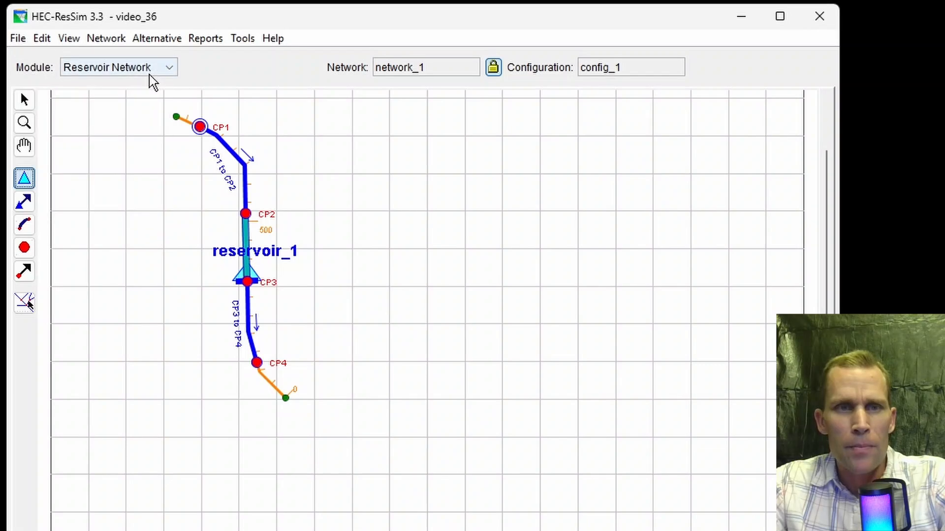
Step: Switch to the Simulation module and start a new simulation named simulation_1
click(150, 68)
click(131, 116)
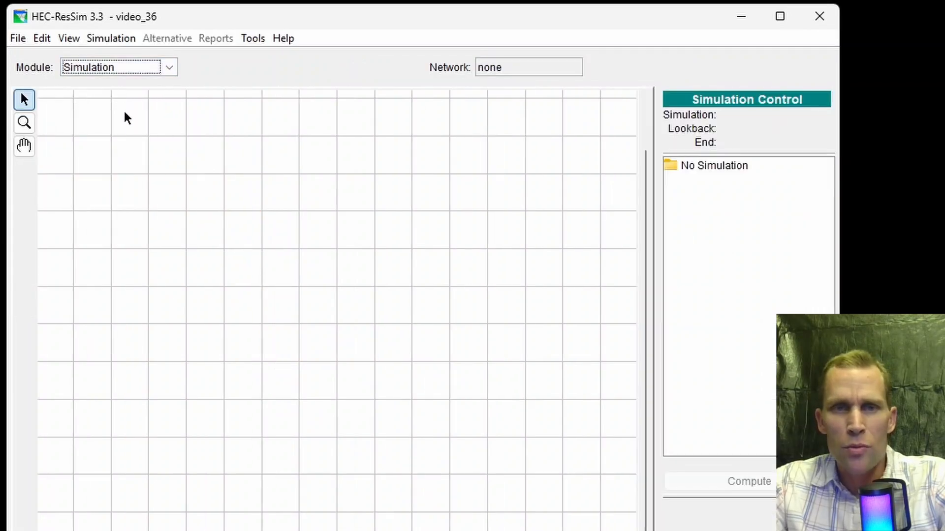
click(111, 39)
click(135, 61)
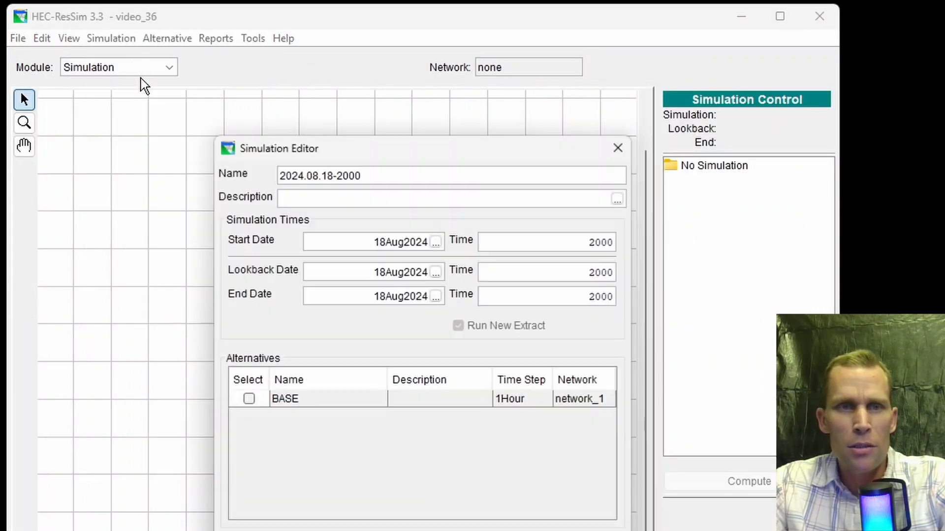
triple_click(344, 176)
text(simulation_1)
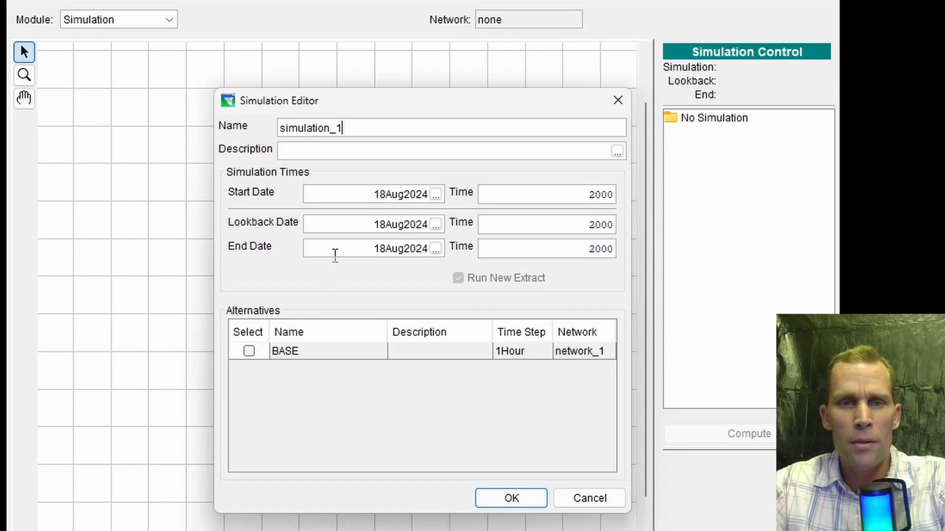
Step: Set the simulation start to 01JAN2024 at 0200 and the lookback to 01JAN2024 at 0100
drag(358, 198, 429, 198)
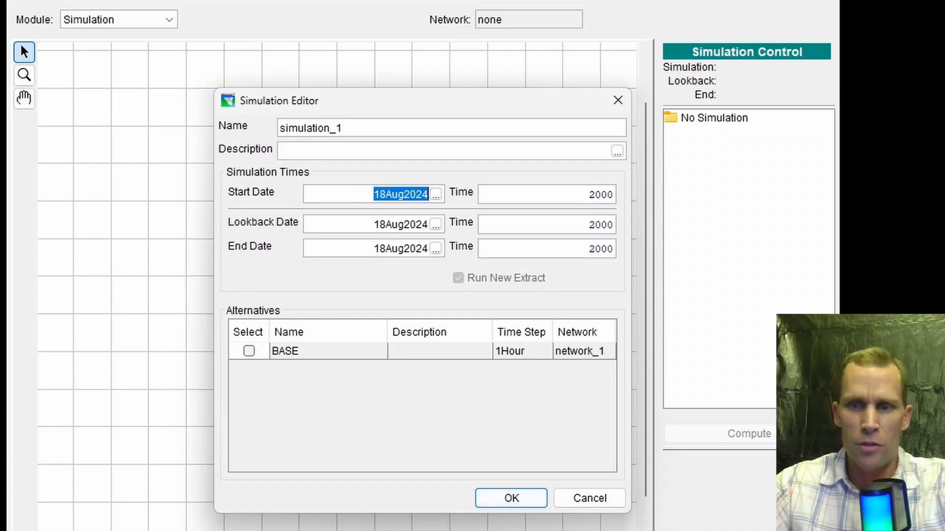
text(01)
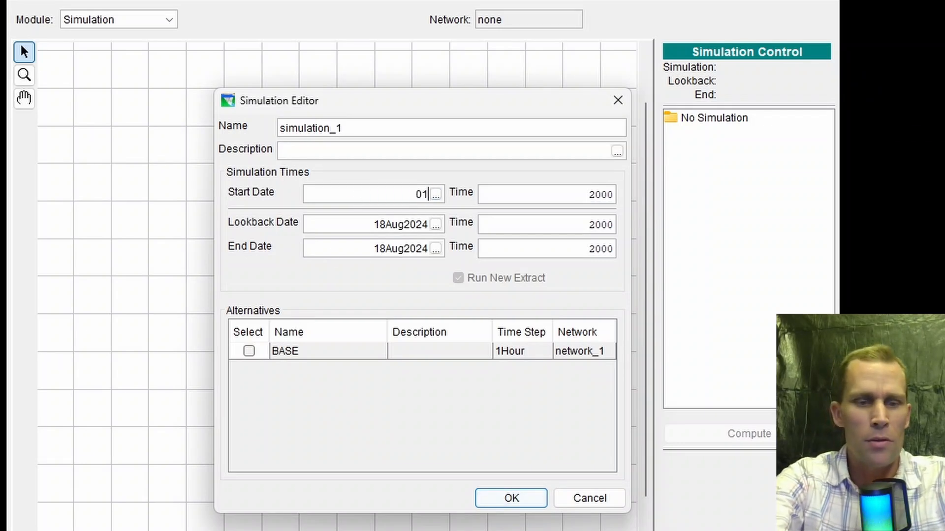
text(JAN2024)
key(Tab)
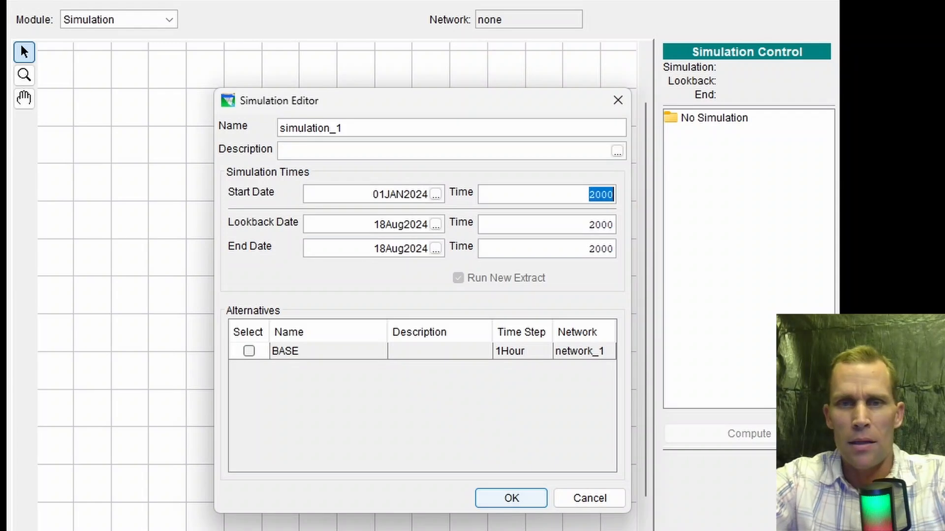
text(0)
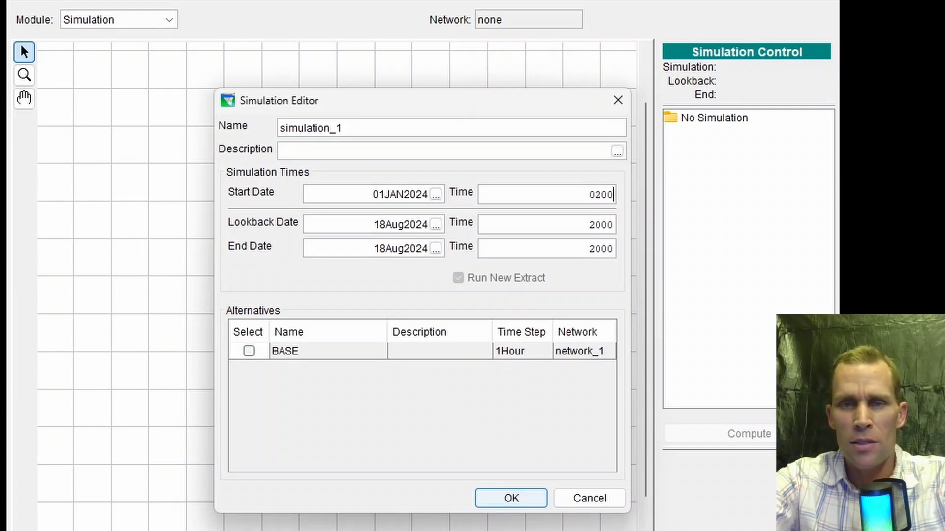
key(ctrl+a)
text(01JAN2024)
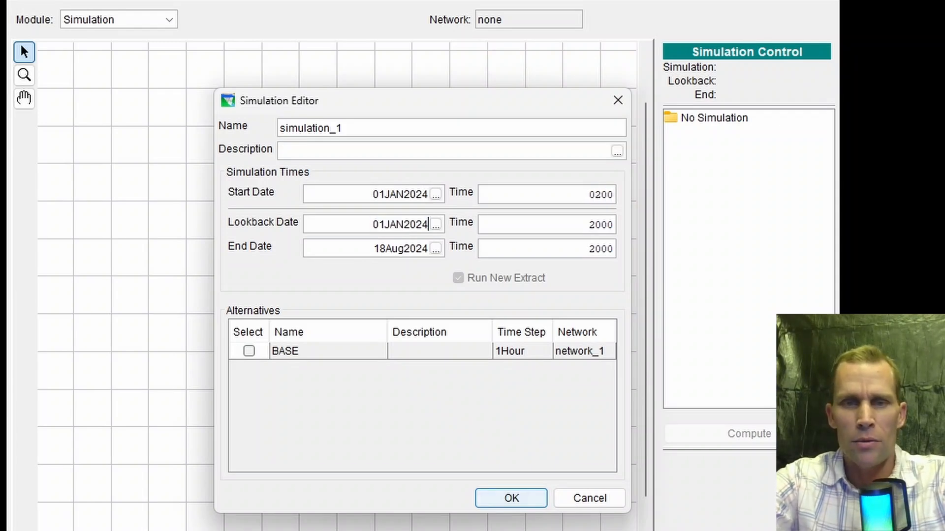
key(Tab)
text(01)
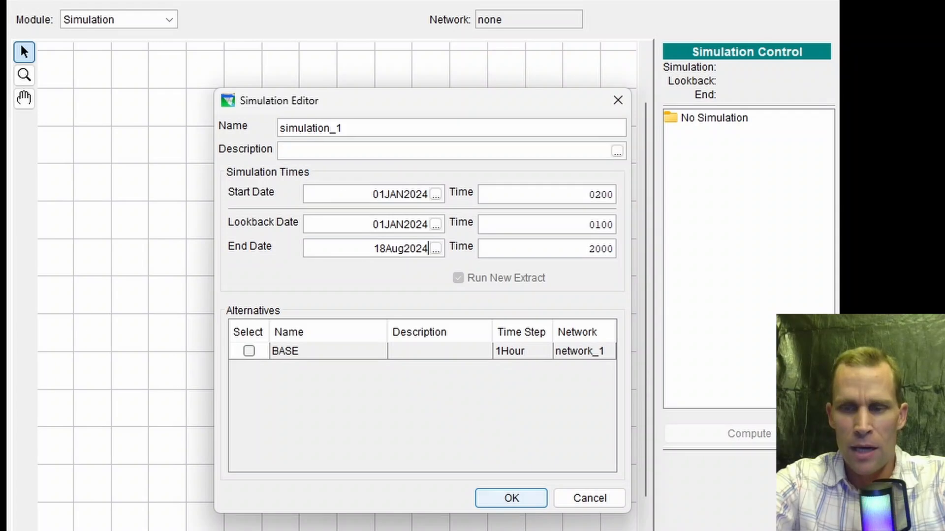
Step: Set the simulation end to 31JAN2024 at 2400, include the BASE alternative and create the simulation
key(ctrl+a)
text(01JAN2024)
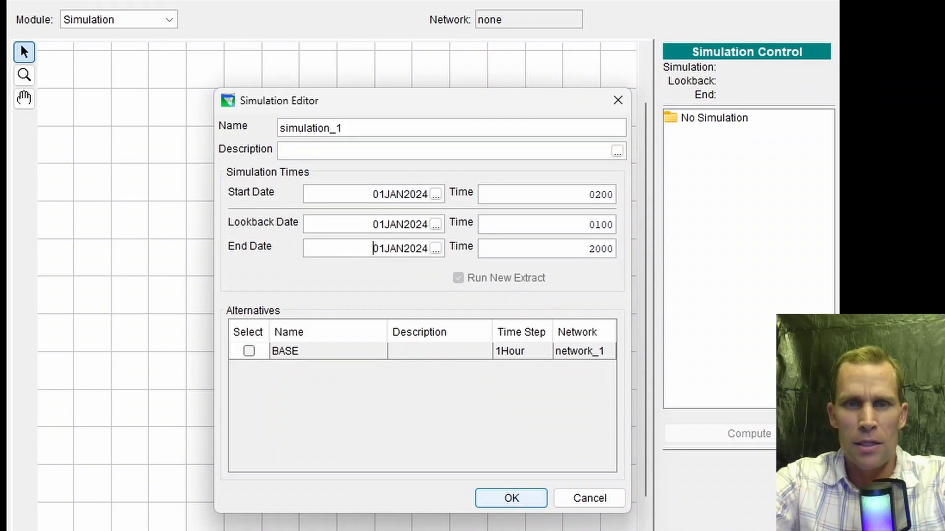
text(31)
key(Tab)
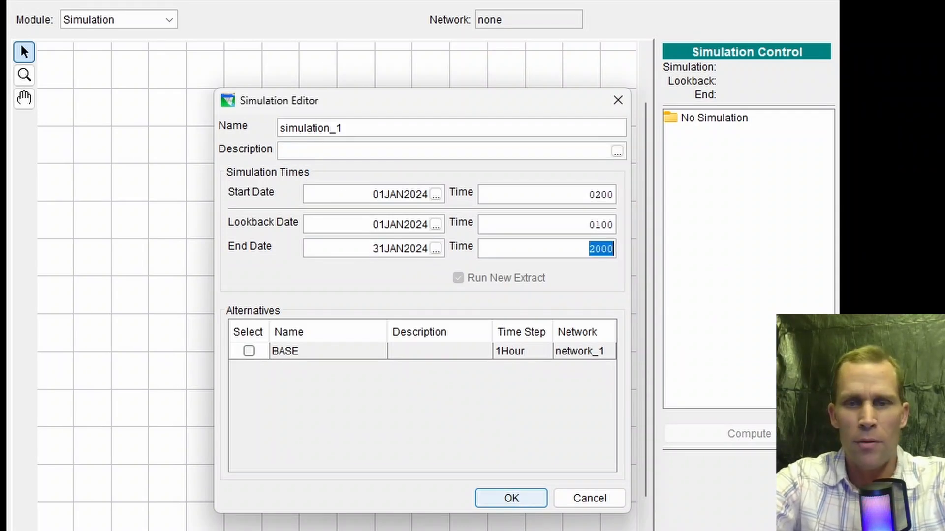
text(240)
click(305, 350)
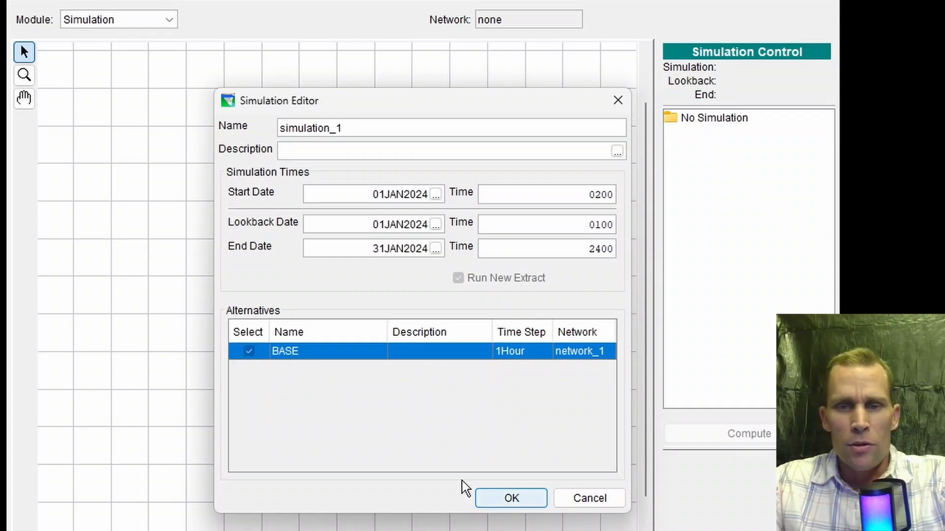
click(512, 502)
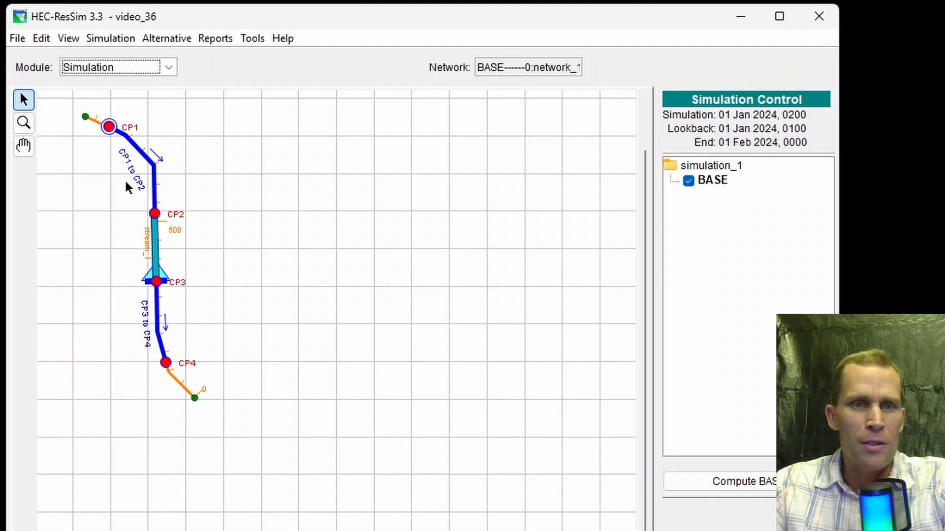
Step: Compute the BASE run of simulation_1 and close the compute window
scroll(52, 138, up, 2)
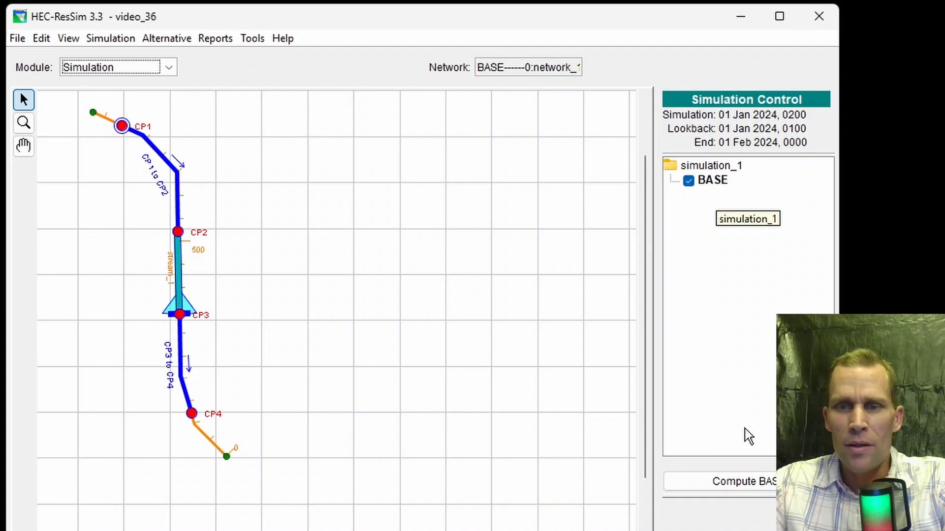
click(743, 483)
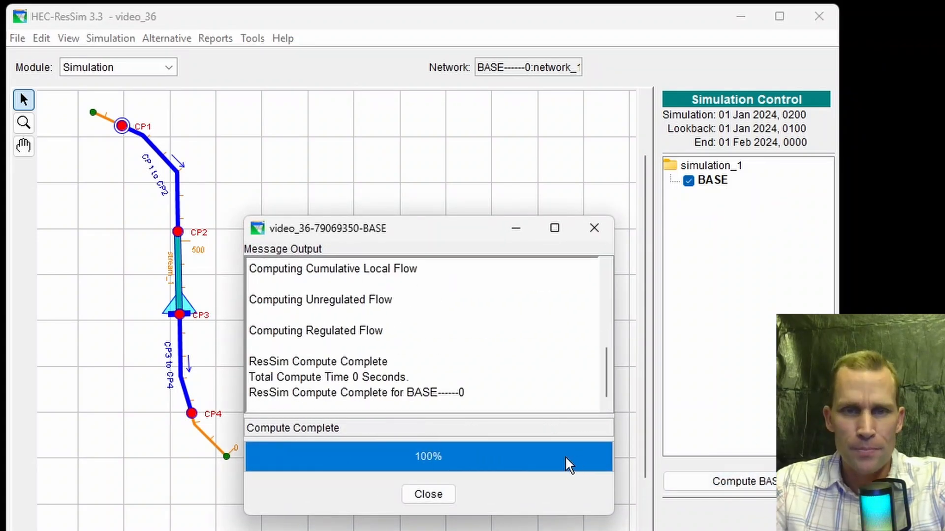
click(438, 494)
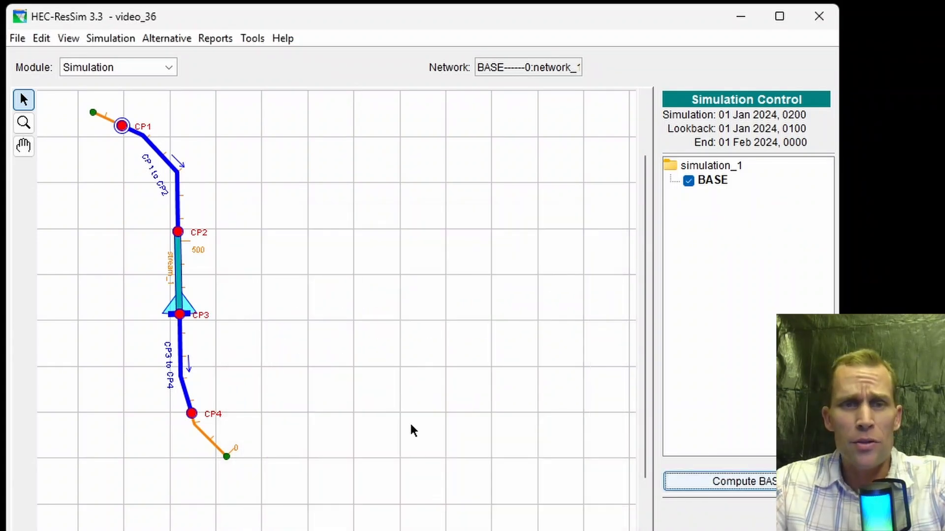
Step: Plot the BASE results for reservoir_1 and examine the pool elevation, inflow and outflow curves
right_click(182, 300)
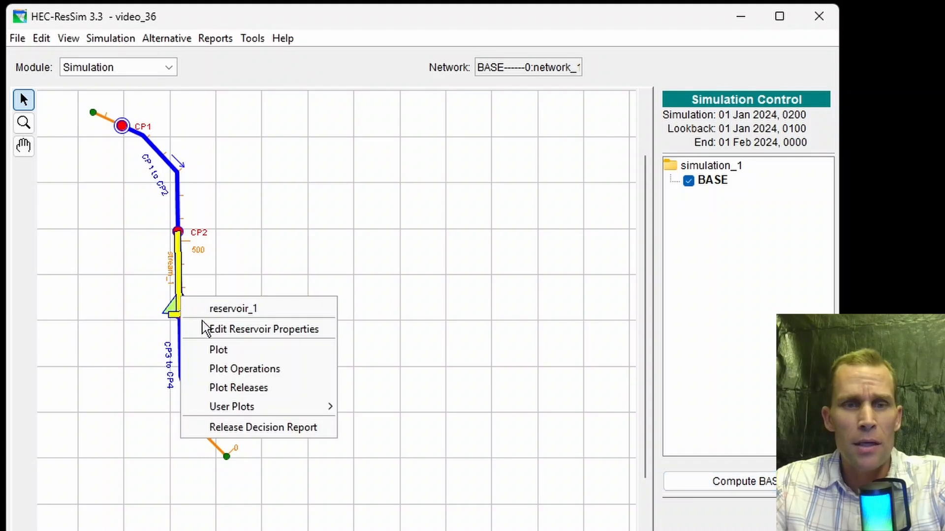
click(220, 348)
double_click(406, 157)
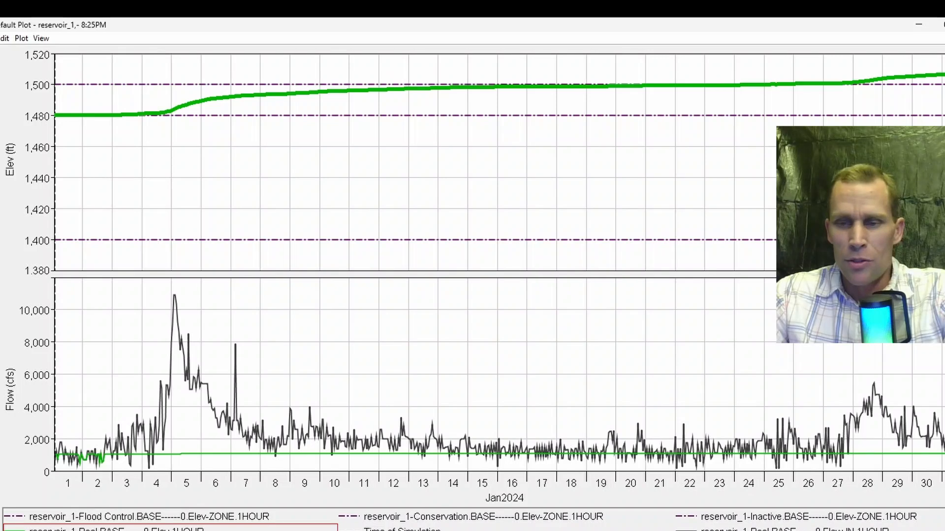
click(787, 529)
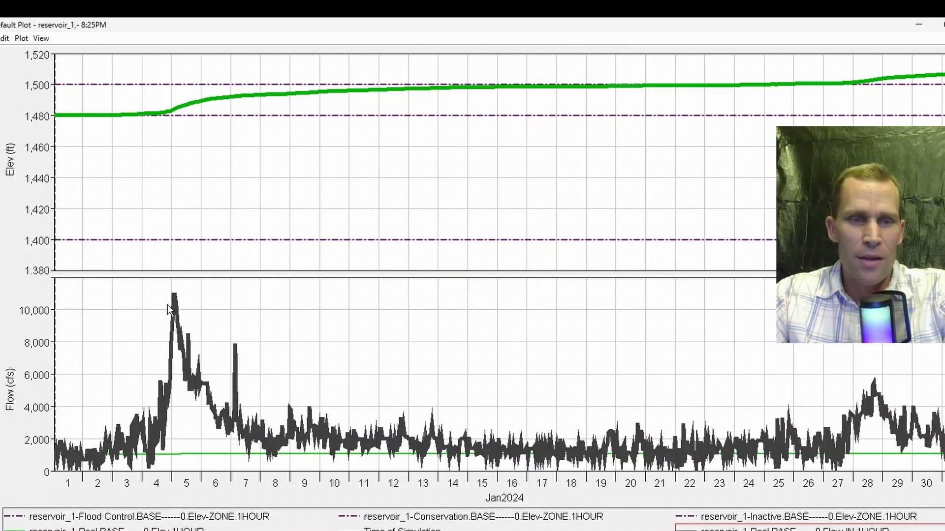
click(99, 529)
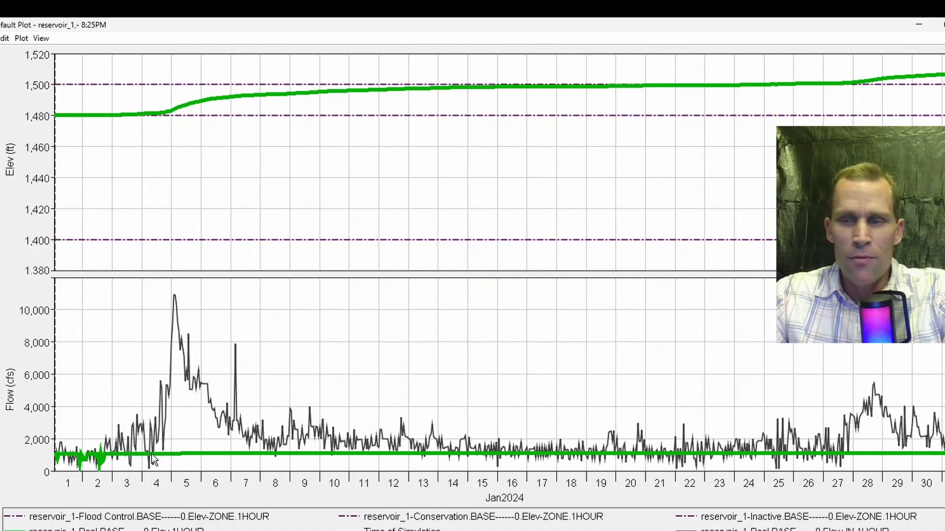
mouse_move(151, 453)
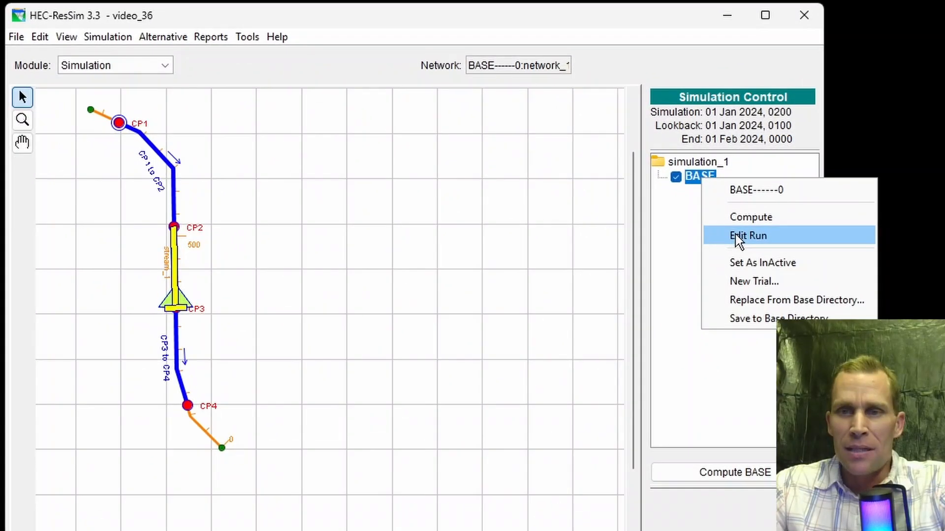
Step: Examine the Controlled Outlet capacity table of reservoir_1 in the BASE run, then close the run's editors
click(736, 235)
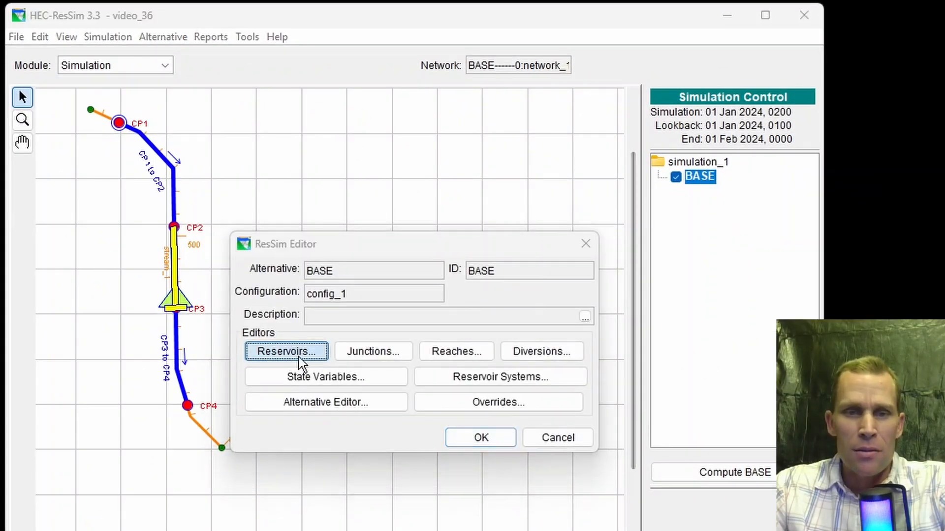
click(295, 352)
click(149, 224)
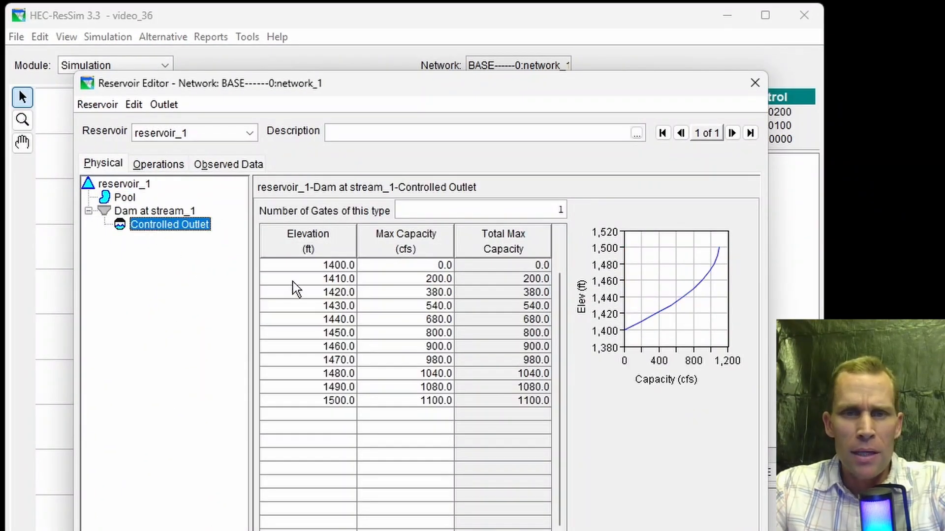
click(426, 402)
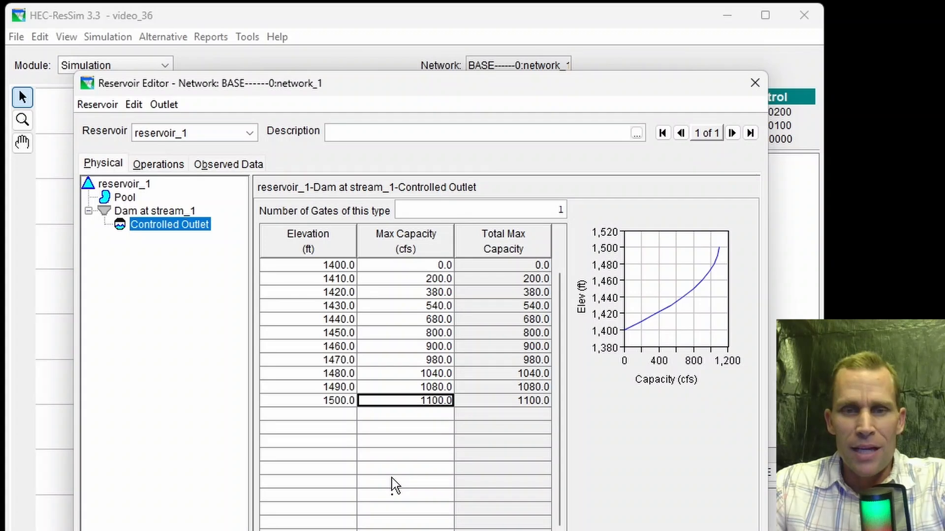
click(755, 89)
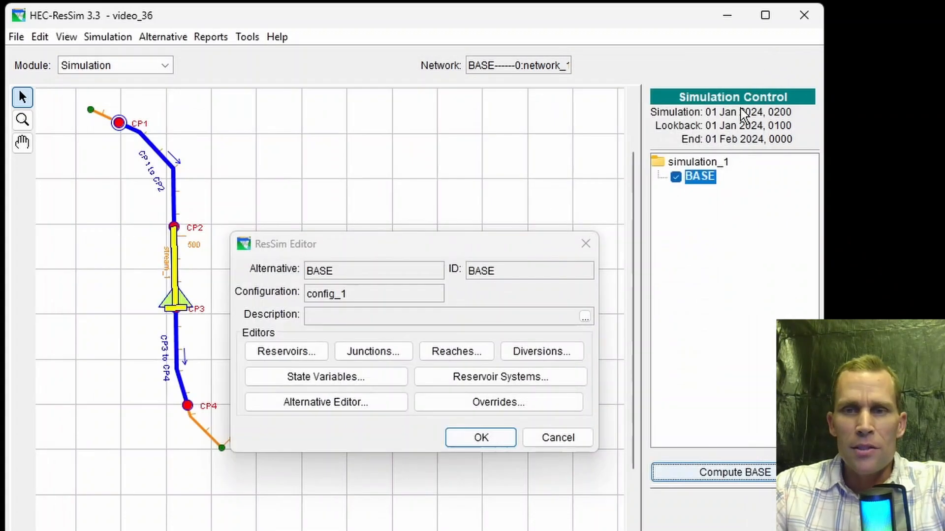
click(481, 437)
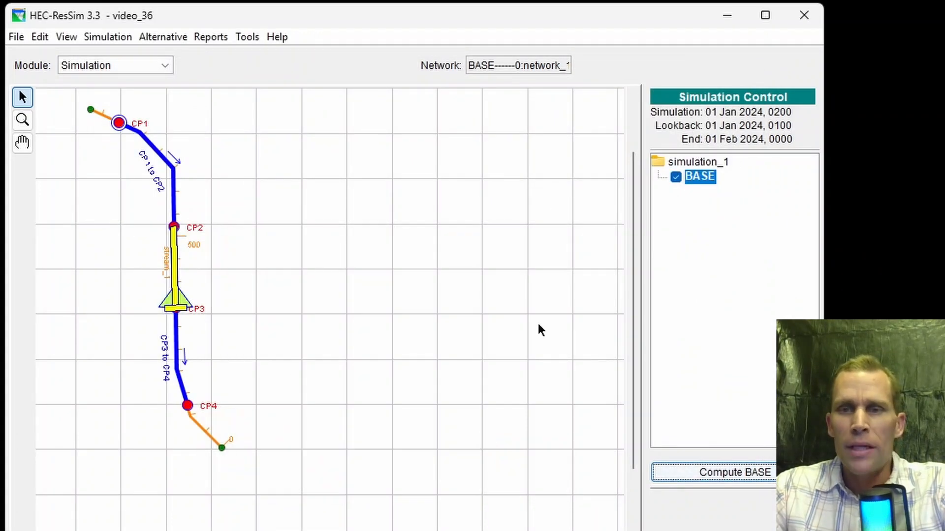
Step: Create a new ResSim trial named MC - 4 Gates based on the BASE run
right_click(698, 183)
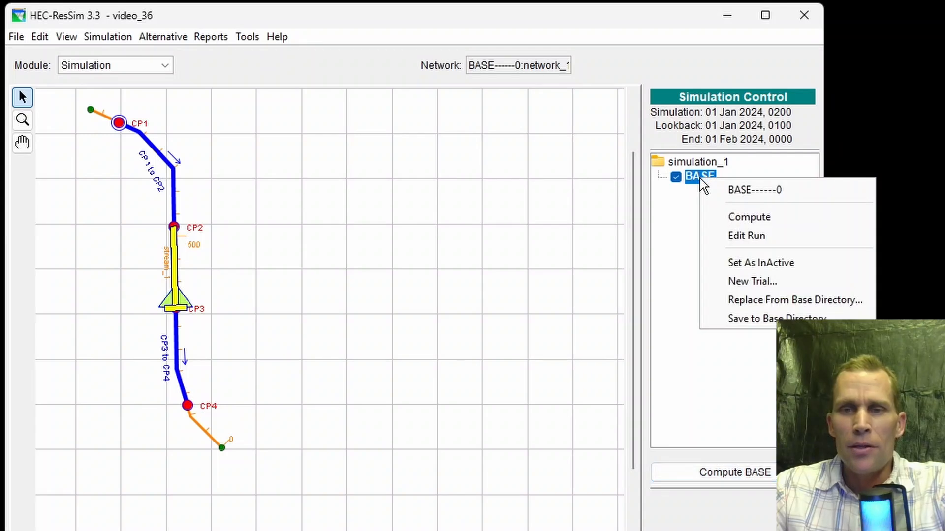
click(742, 282)
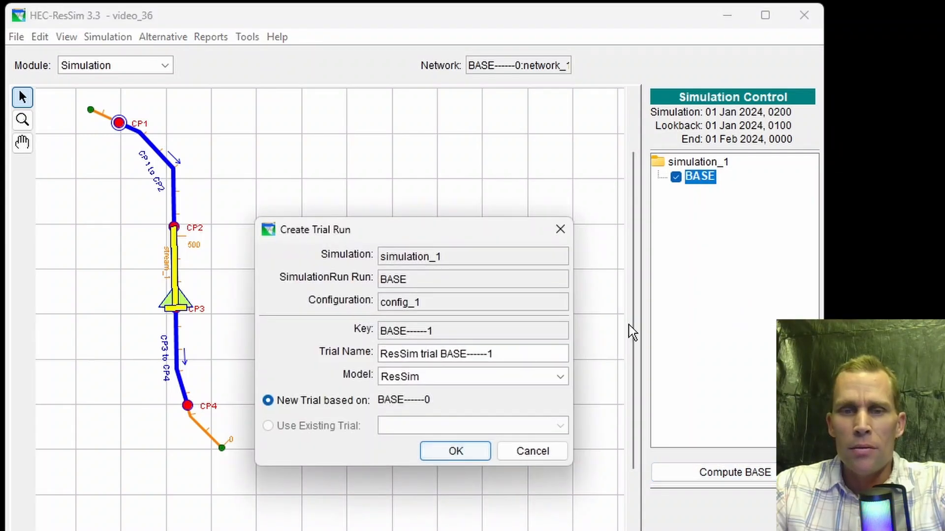
drag(506, 355, 294, 349)
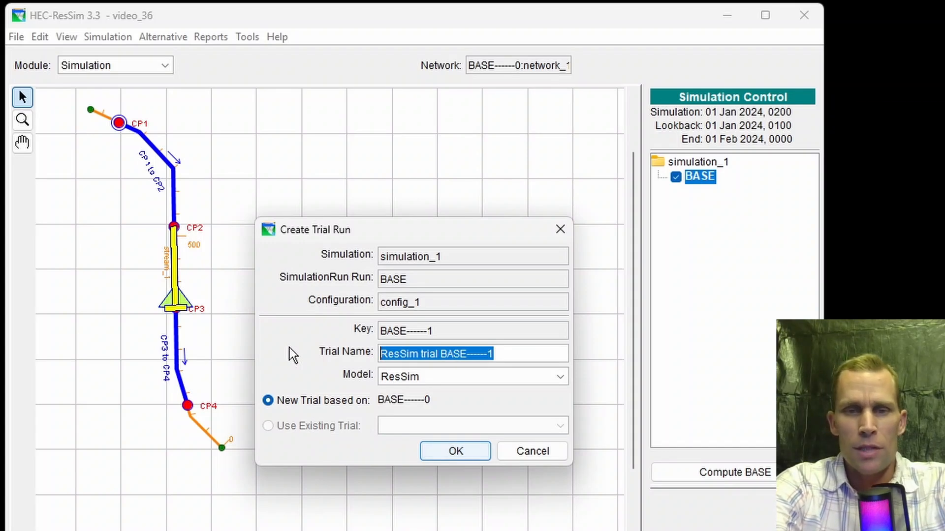
text(m)
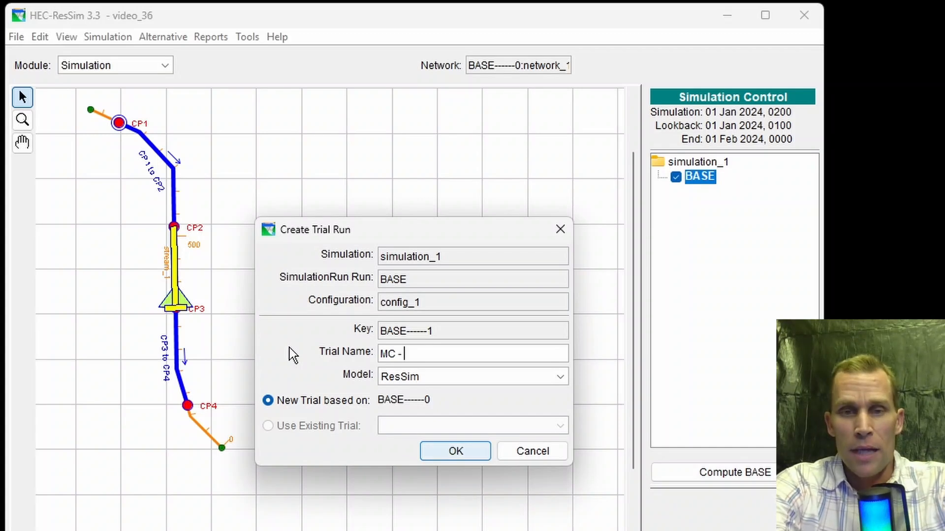
text(Gates)
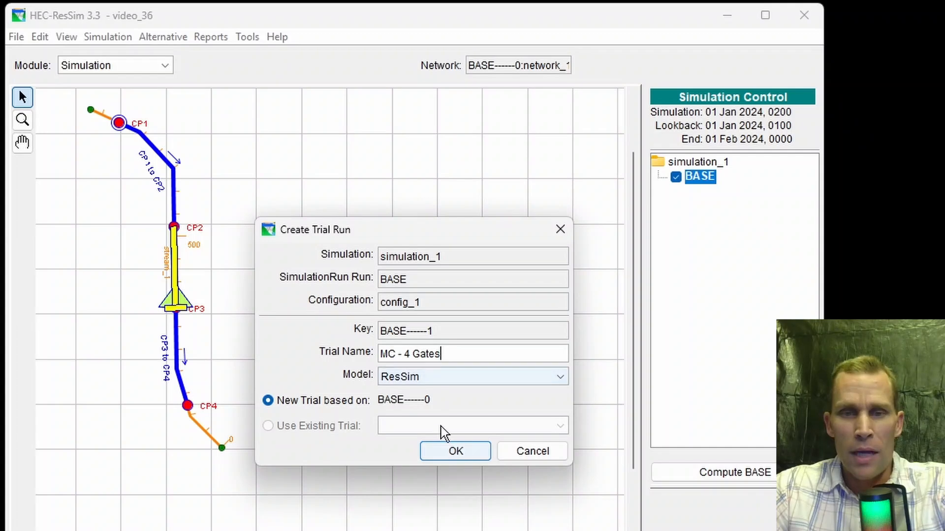
click(454, 449)
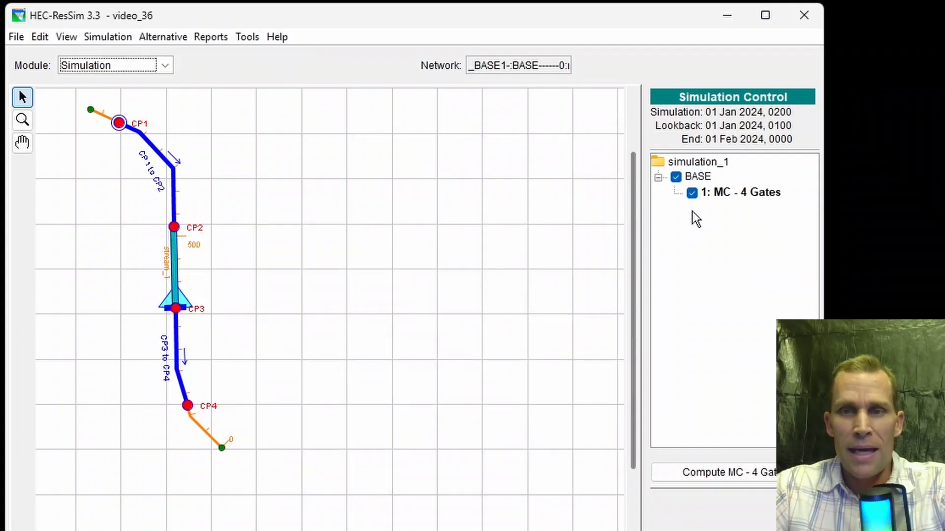
Step: Edit the MC - 4 Gates trial's reservoir_1 so its Controlled Outlet has 4 gates, and save the reservoir changes
right_click(726, 195)
click(757, 250)
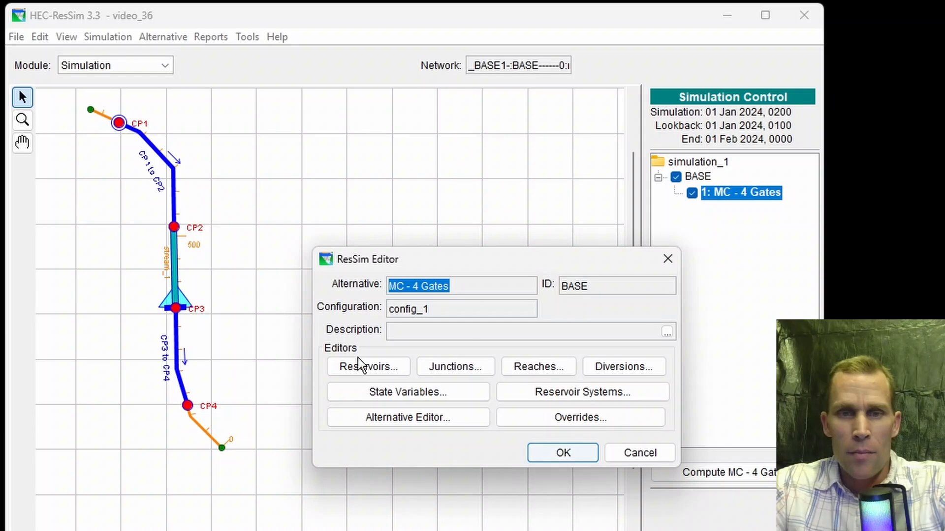
click(365, 368)
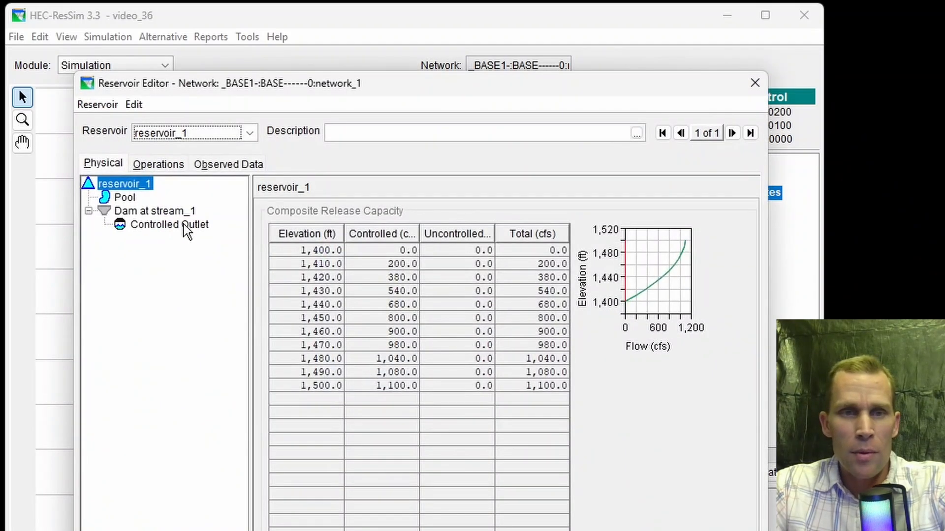
drag(252, 90, 406, 82)
click(335, 222)
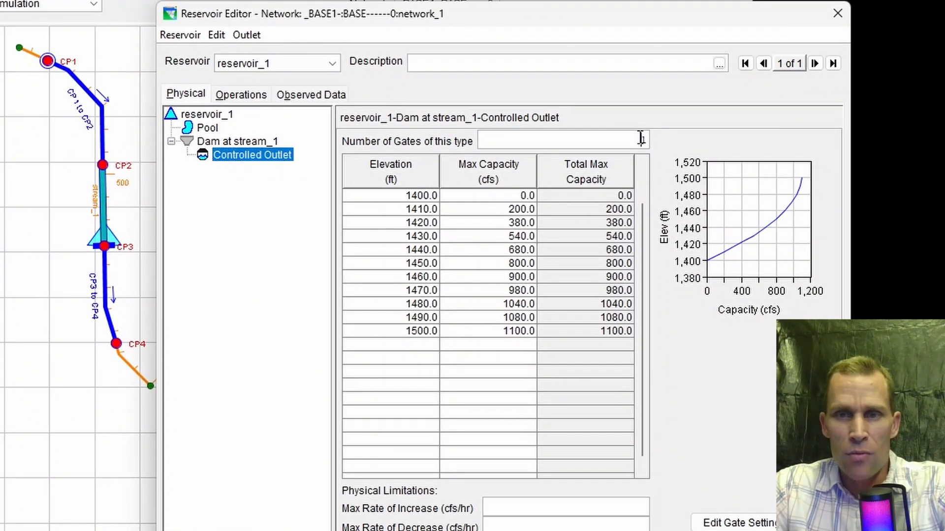
drag(709, 202, 734, 202)
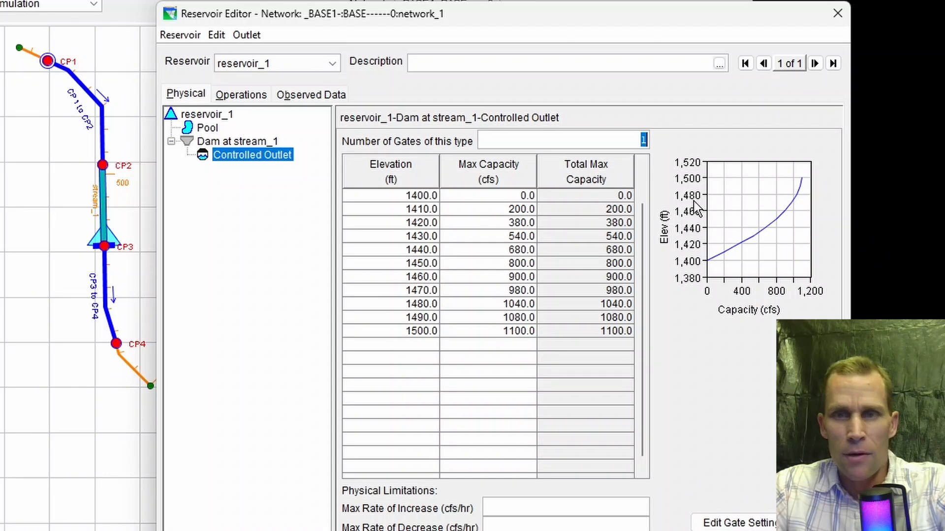
text(4)
click(727, 515)
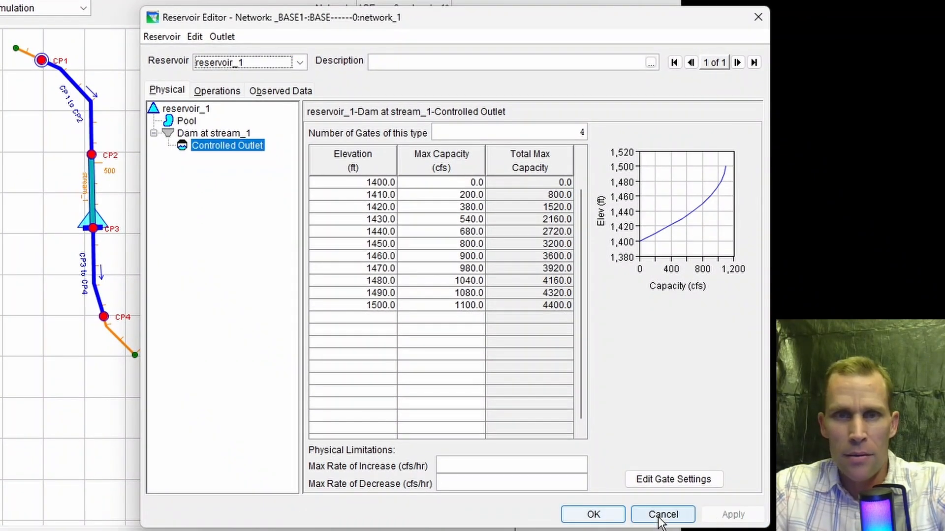
click(594, 514)
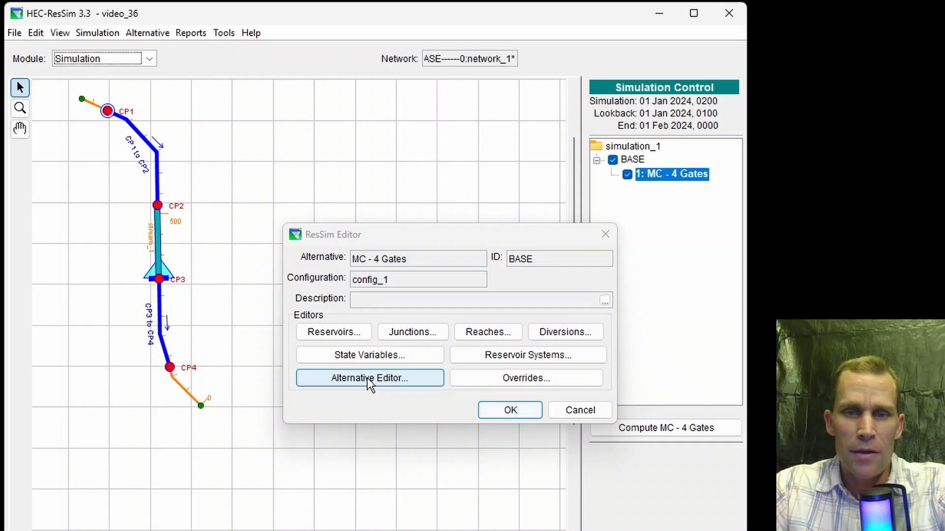
Step: Set the trial's alternative type to Monte Carlo and review its input variable, output variable and MC control settings
click(368, 378)
drag(374, 161, 405, 31)
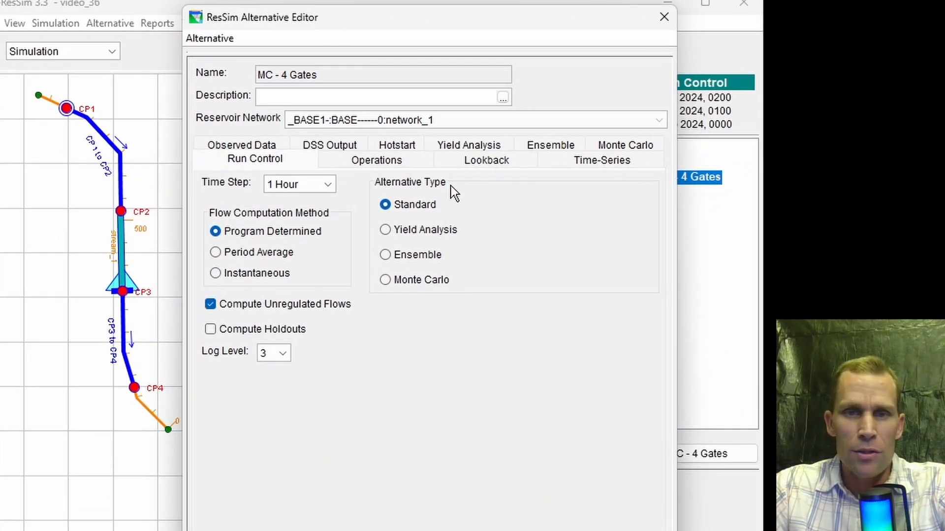
click(384, 279)
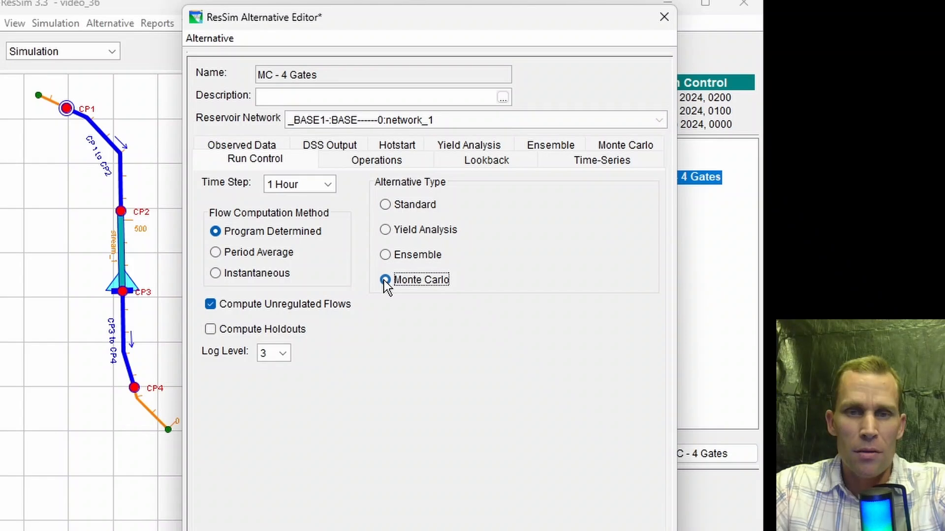
click(627, 146)
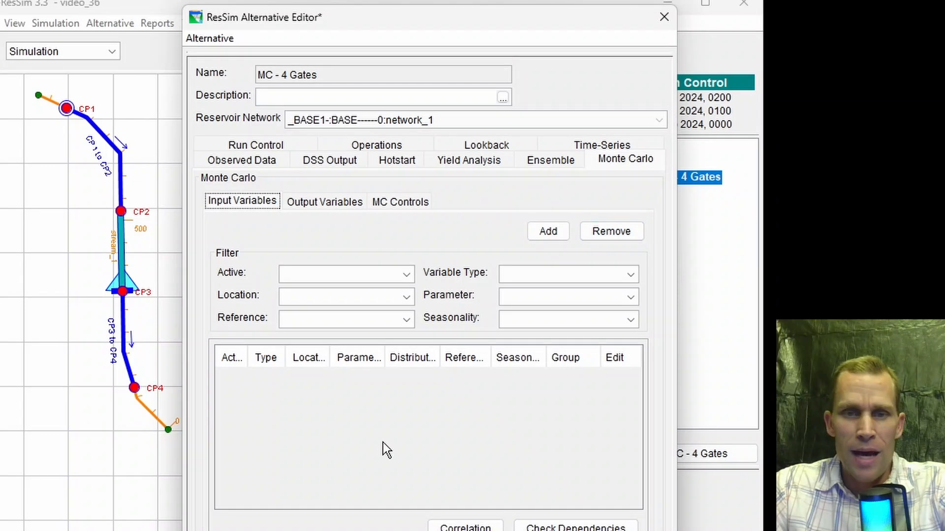
click(309, 203)
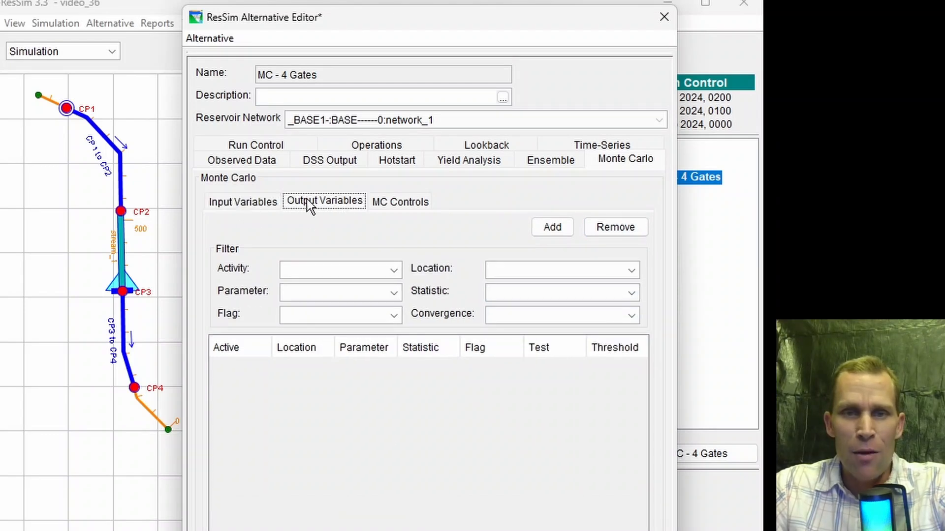
click(401, 203)
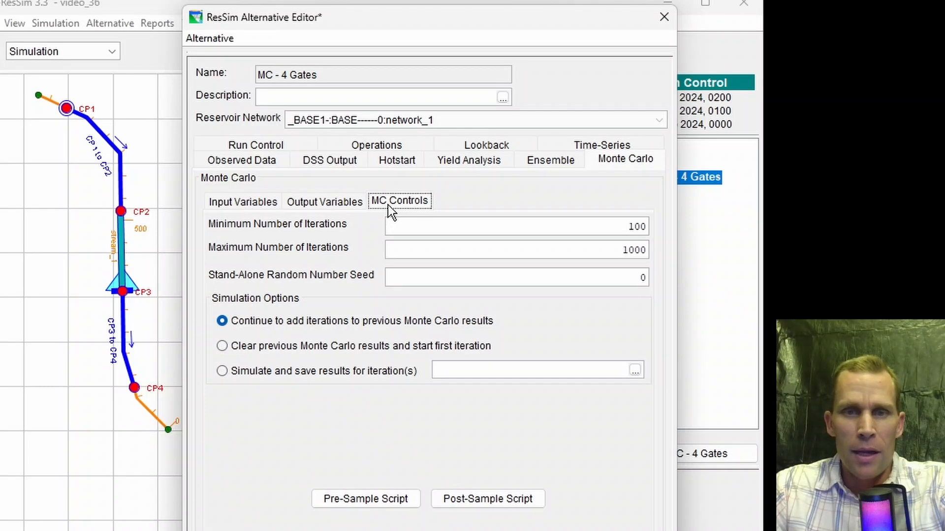
Step: Start a new Monte Carlo input variable with Input Time Series as its random variable type
click(261, 204)
click(559, 233)
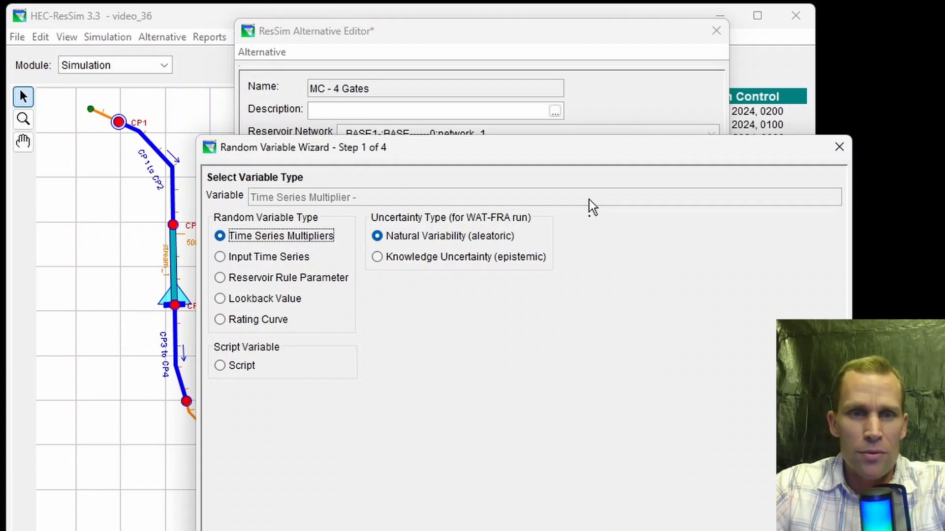
click(219, 257)
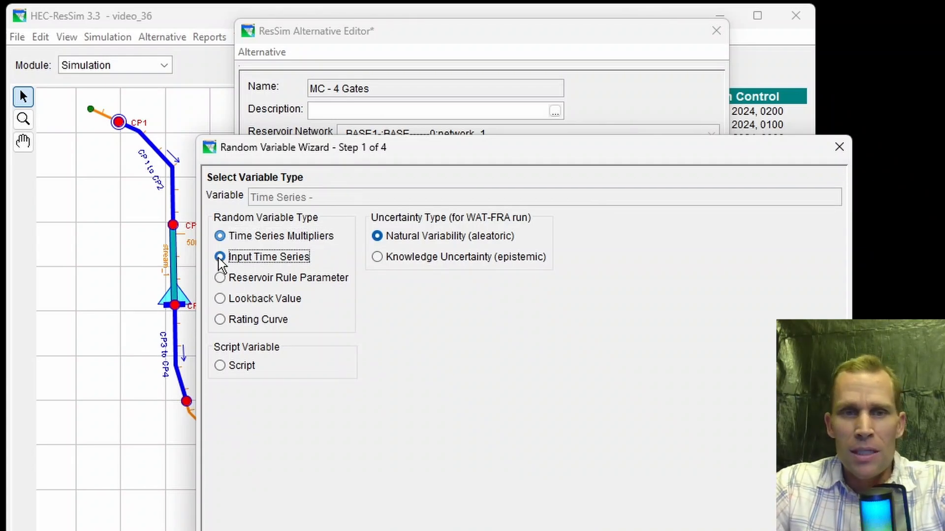
drag(428, 156, 501, 72)
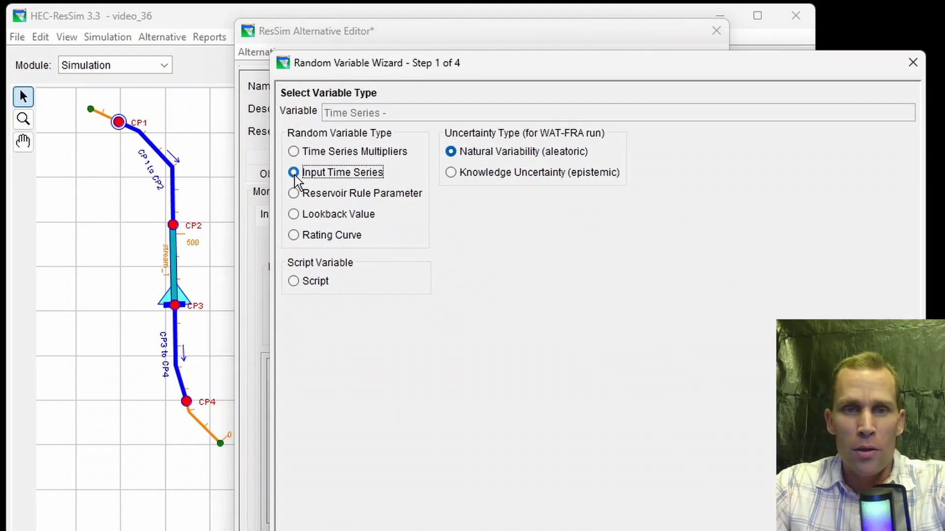
click(733, 522)
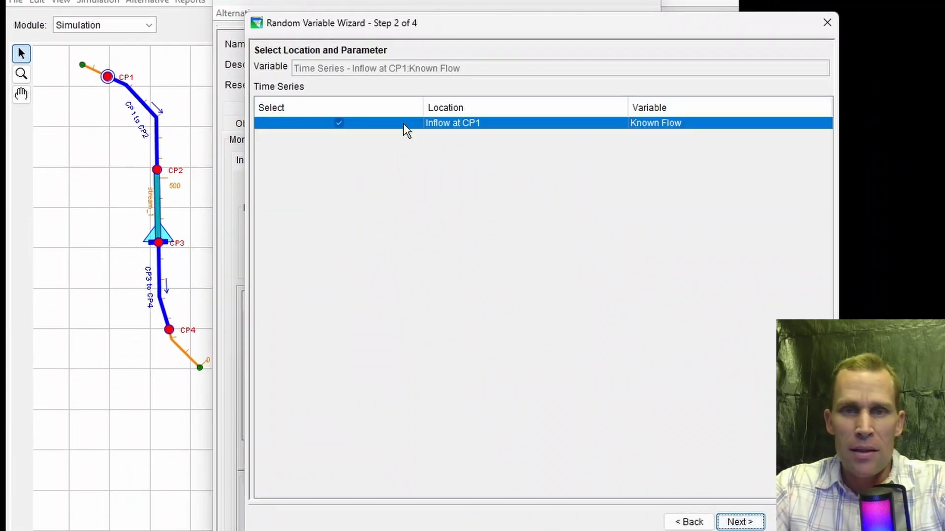
Step: Use the Known Flow inflow at CP1 for the random variable, with absolute and constant distribution parameters
click(339, 123)
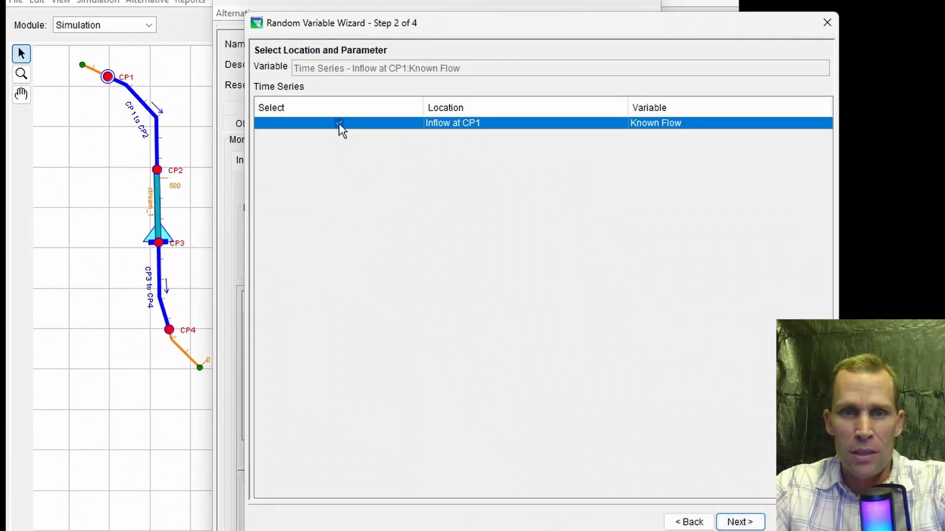
click(747, 523)
click(313, 106)
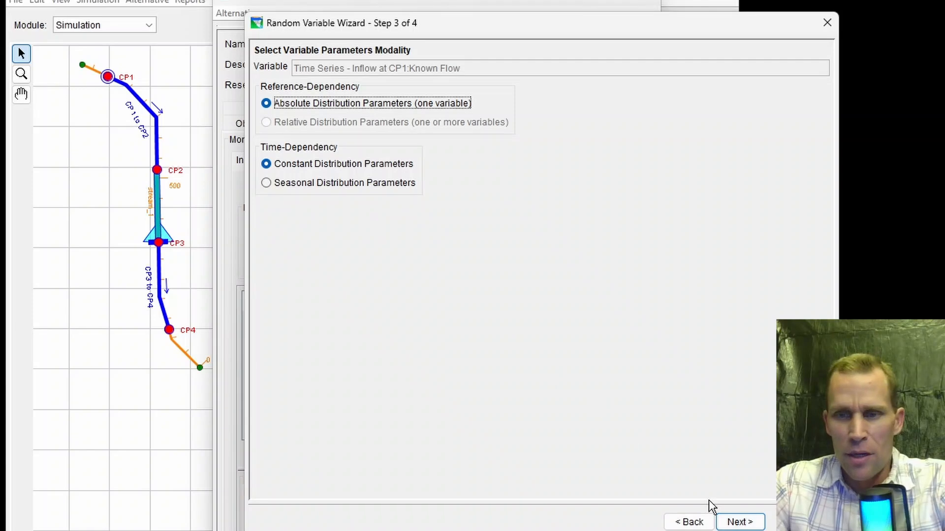
click(734, 521)
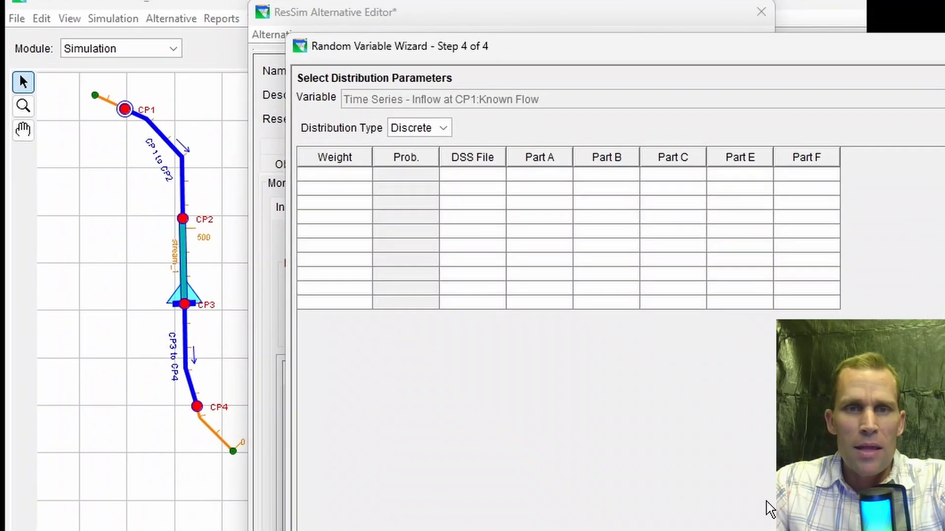
click(342, 175)
click(350, 189)
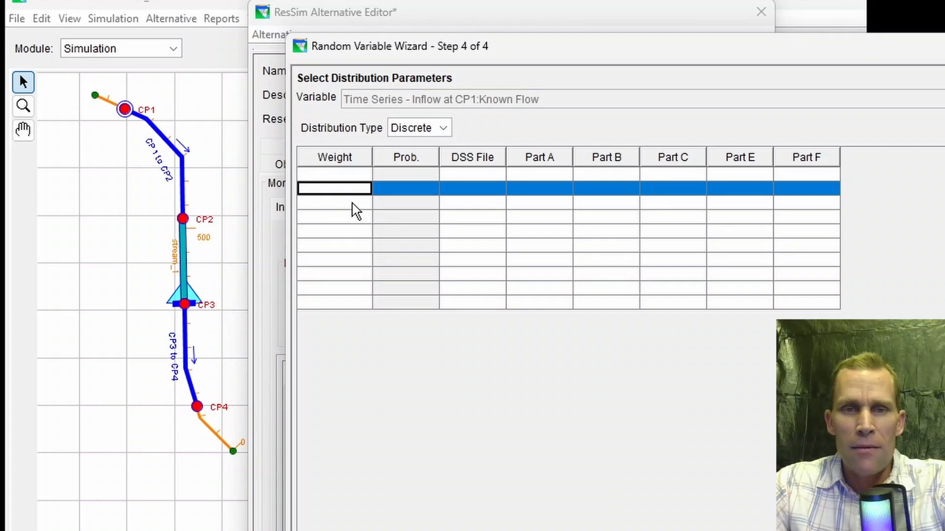
click(353, 203)
click(353, 219)
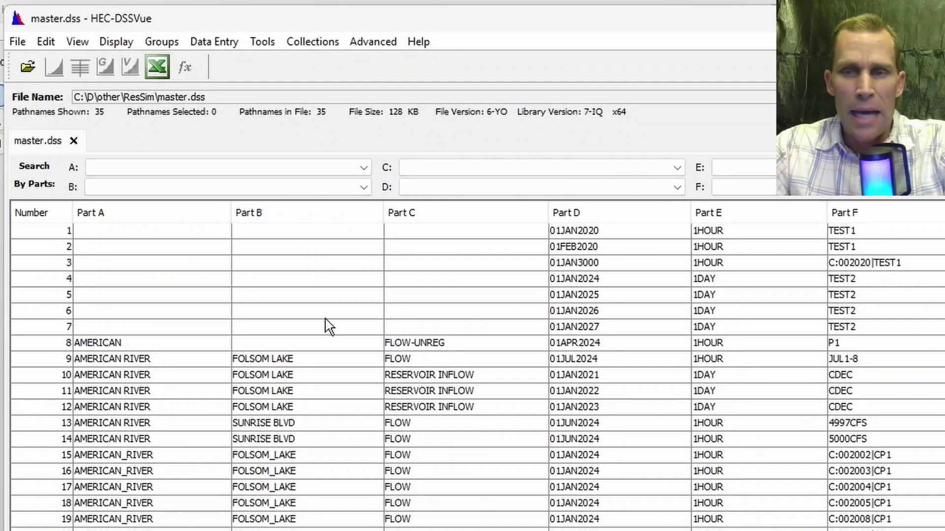
Step: In HEC-DSSVue, select the INSTVAL records C:002002 to C:002008 in master.dss, plot their January 2024 flows and close the plot
scroll(347, 350, down, 5)
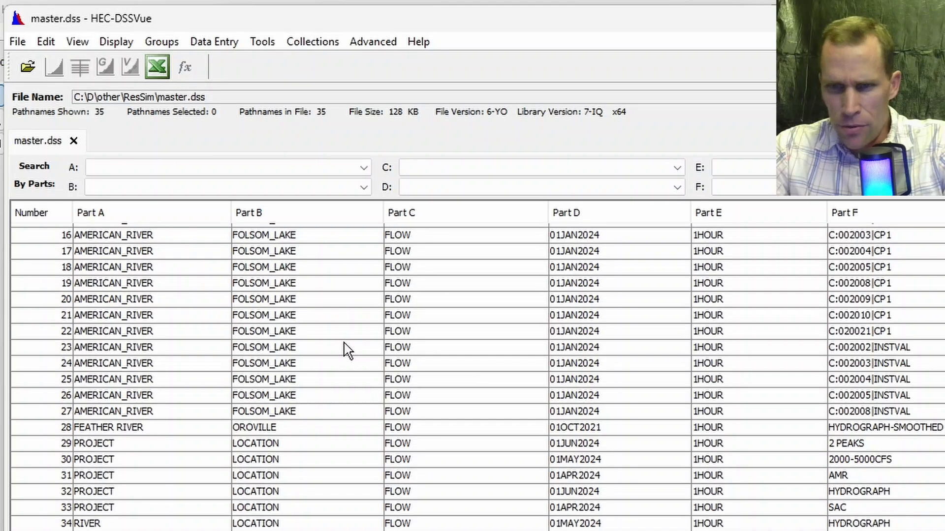
click(842, 353)
shift+click(850, 413)
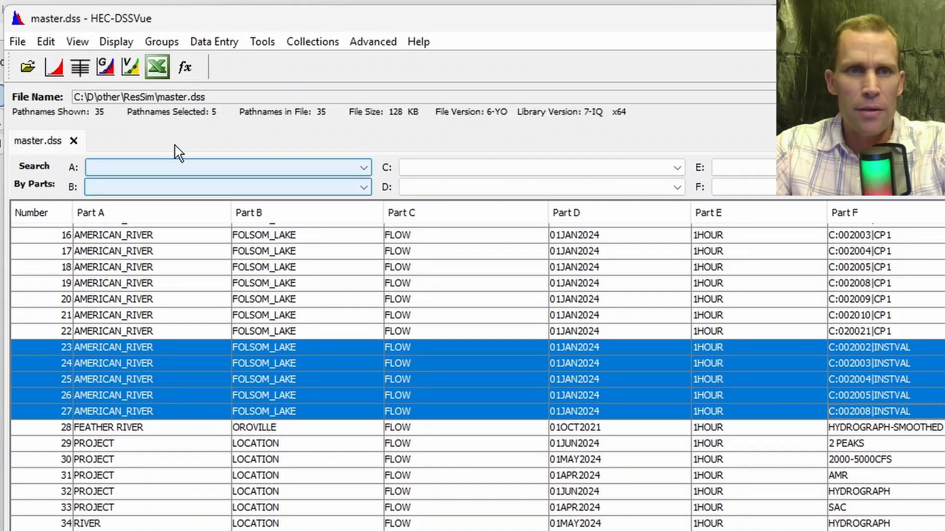
click(53, 68)
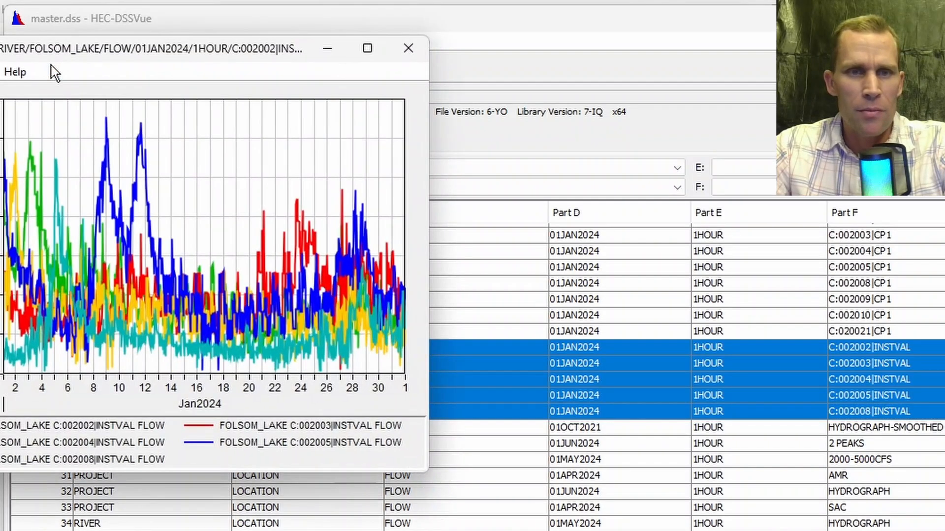
drag(200, 53, 493, 111)
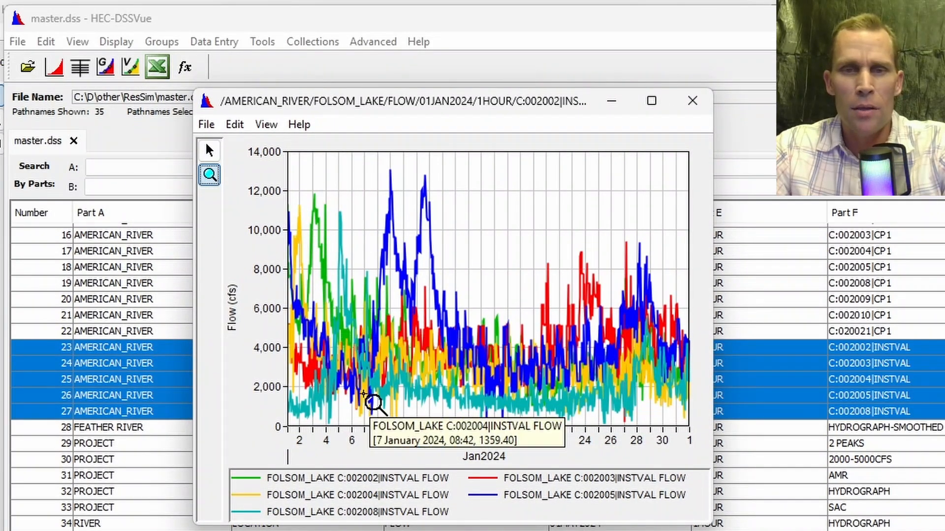
mouse_move(432, 303)
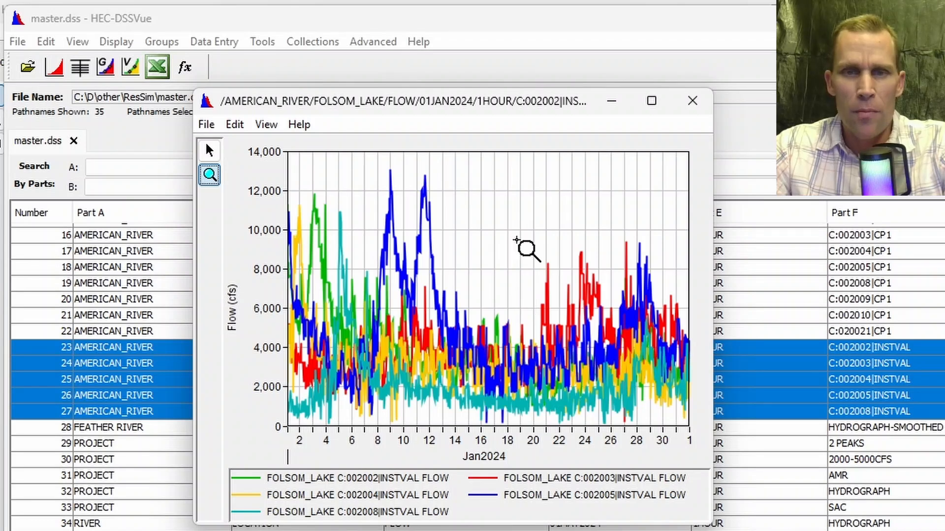
click(697, 98)
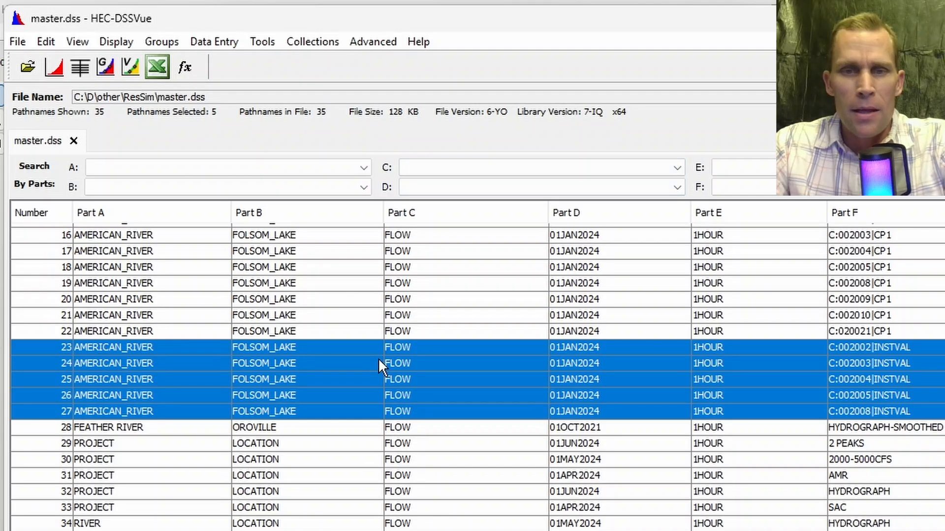
Step: Copy the selected INSTVAL flow records into simulation.dss in the Exercises\video_36\rss\simulation_1 folder
click(47, 43)
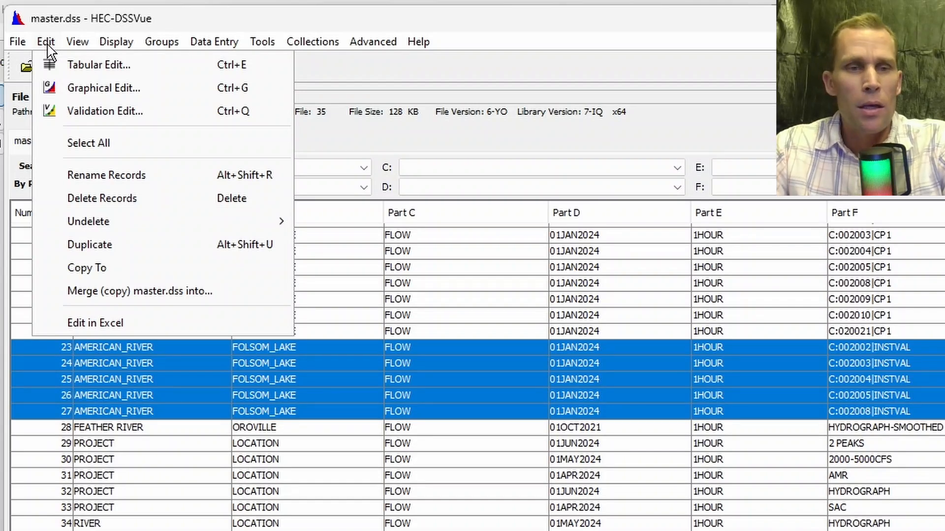
mouse_move(73, 46)
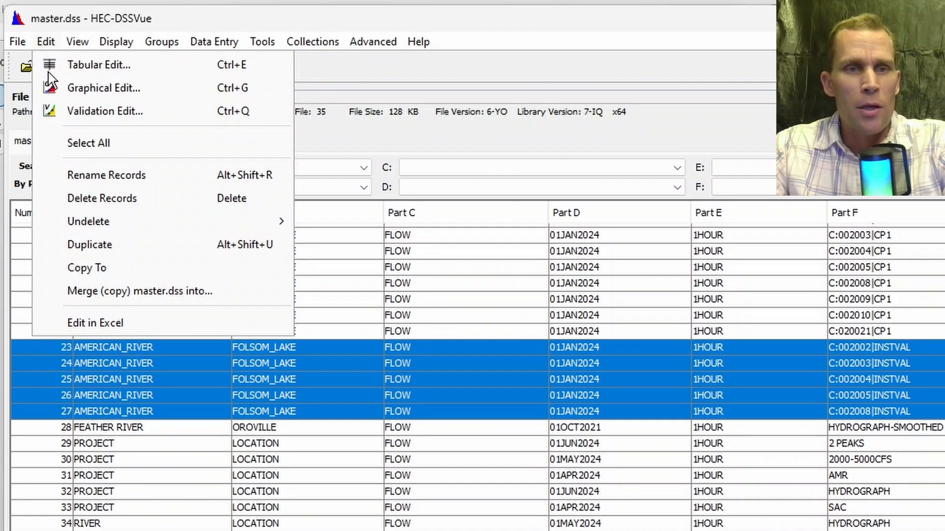
click(80, 265)
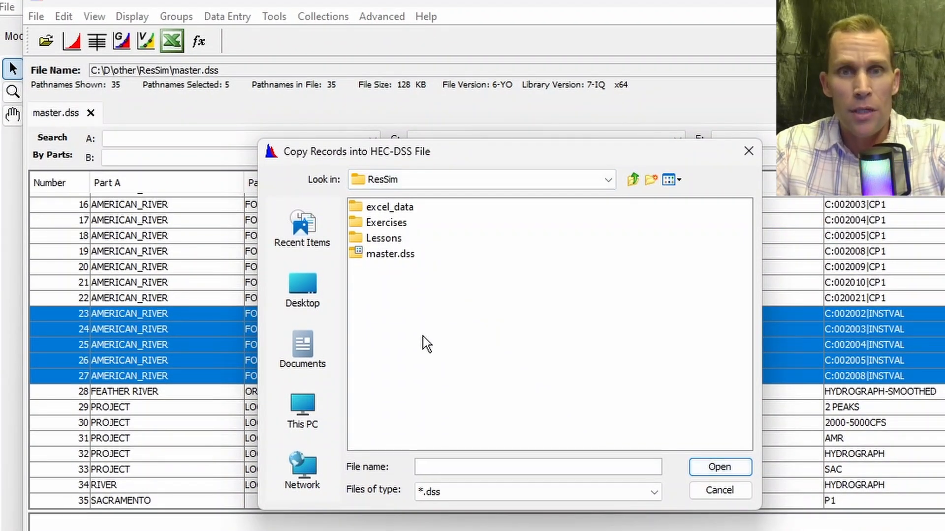
double_click(386, 224)
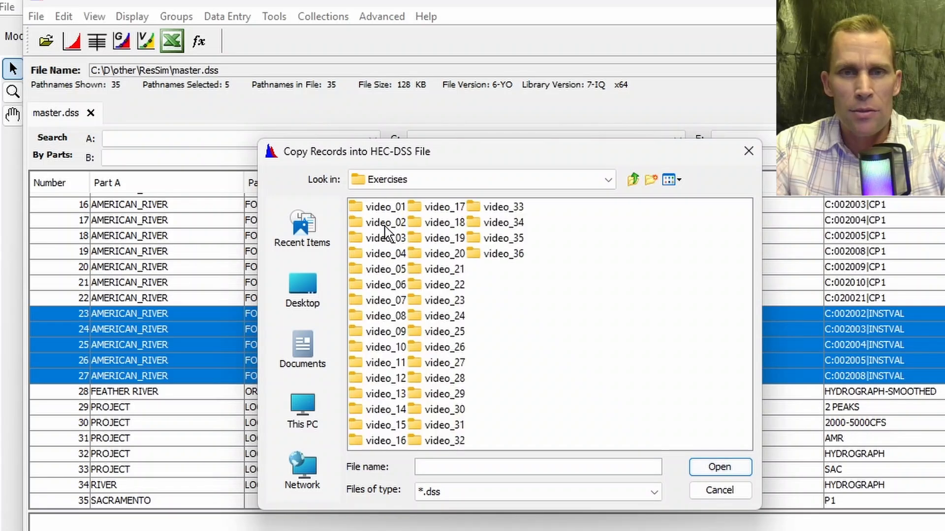
double_click(493, 256)
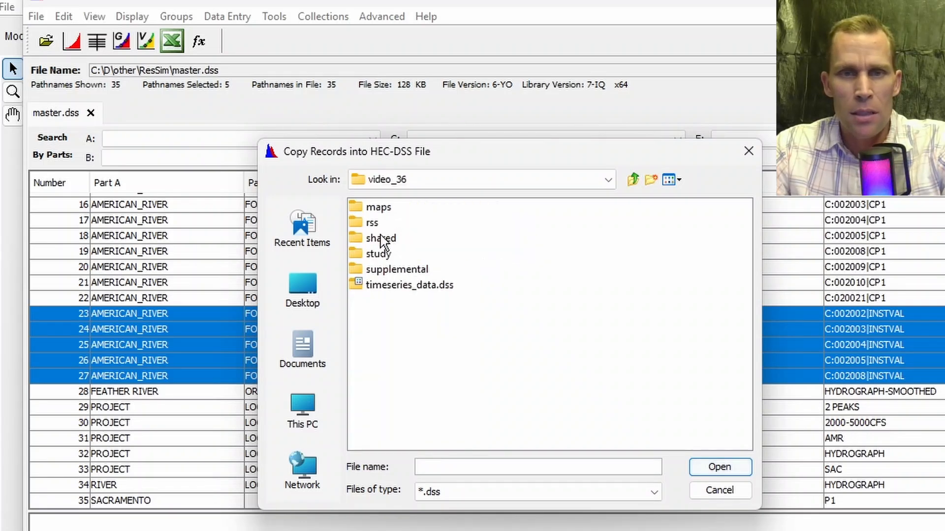
double_click(372, 224)
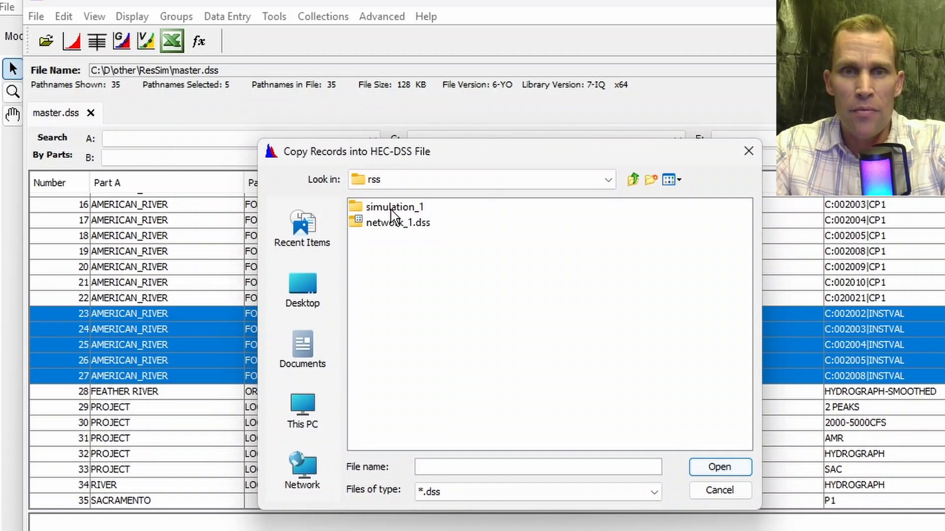
double_click(392, 209)
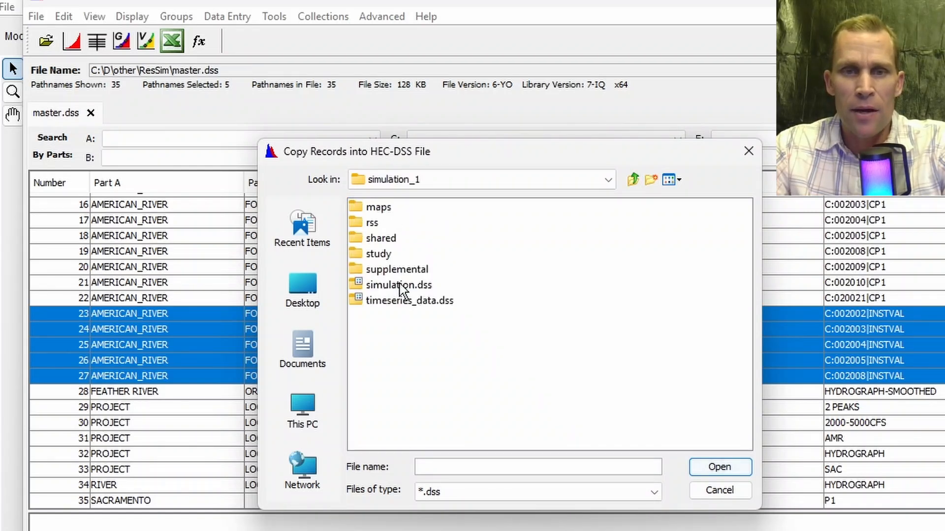
click(392, 287)
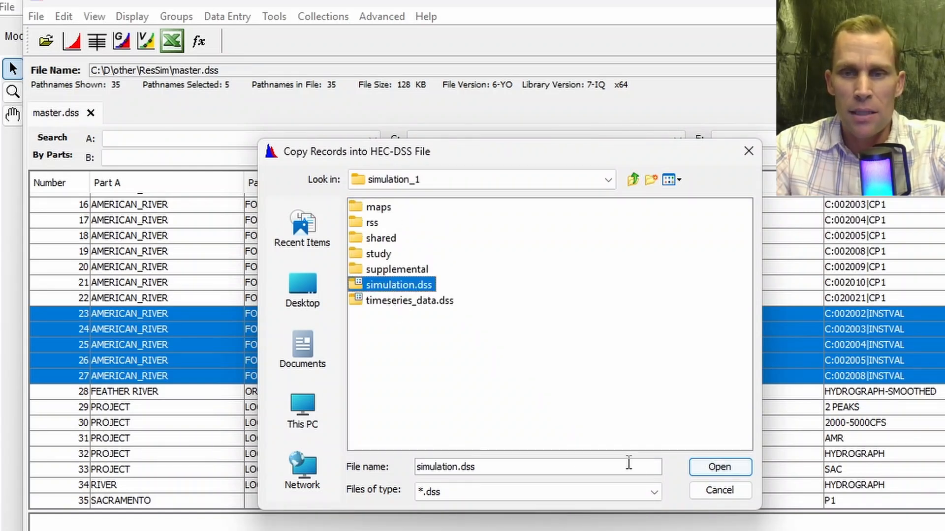
click(719, 468)
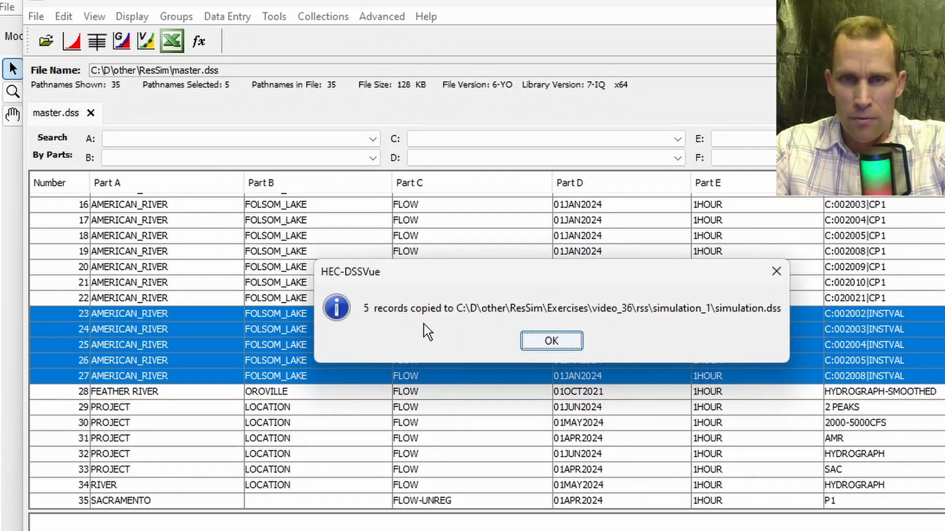
Step: Switch back to HEC-ResSim's Random Variable Wizard and open rss\simulation_1\simulation.dss as the source for the first distribution row
click(566, 341)
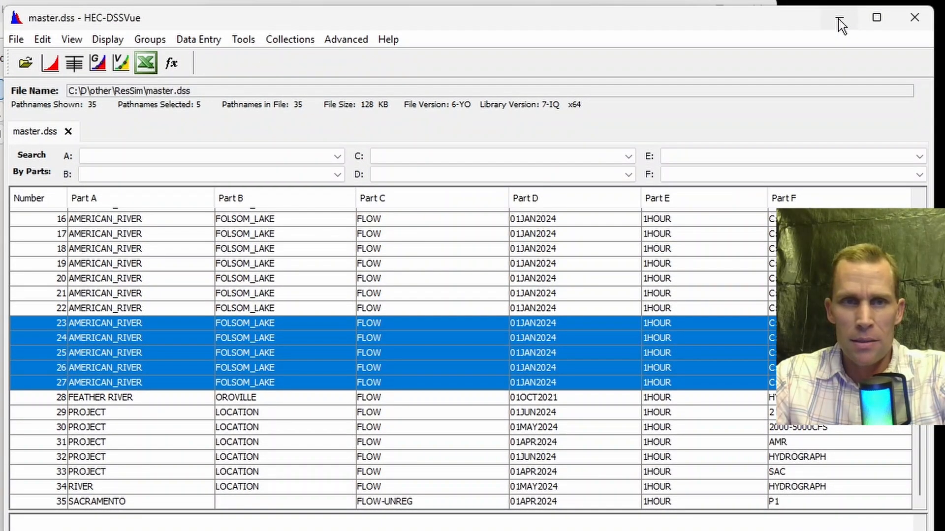
click(839, 19)
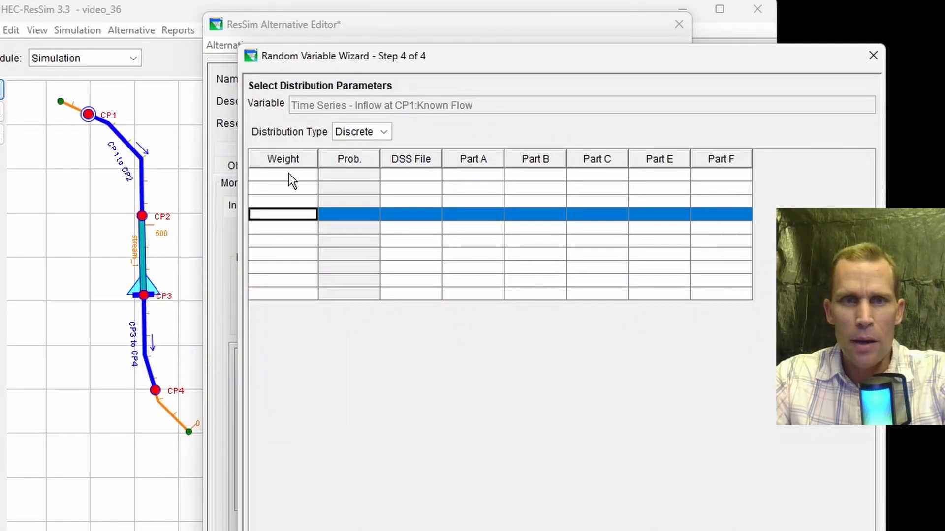
drag(364, 55, 379, 54)
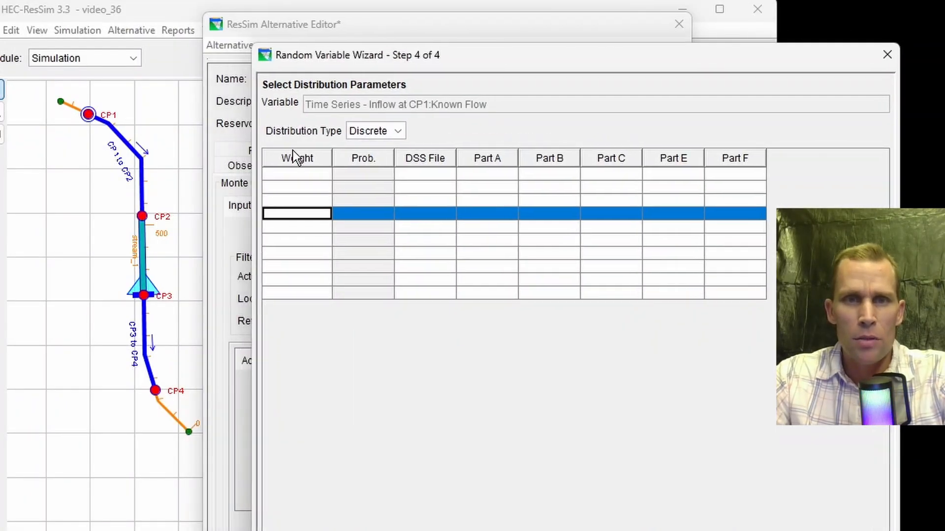
click(296, 170)
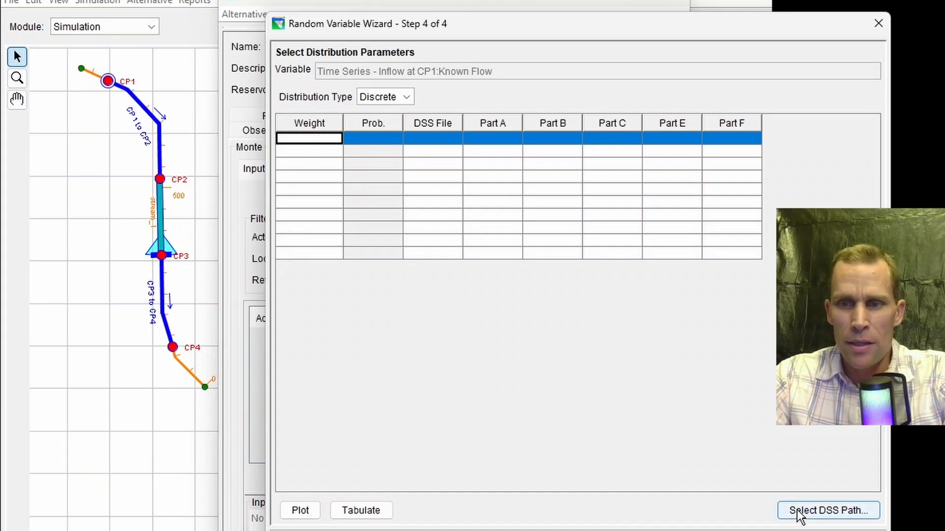
click(796, 511)
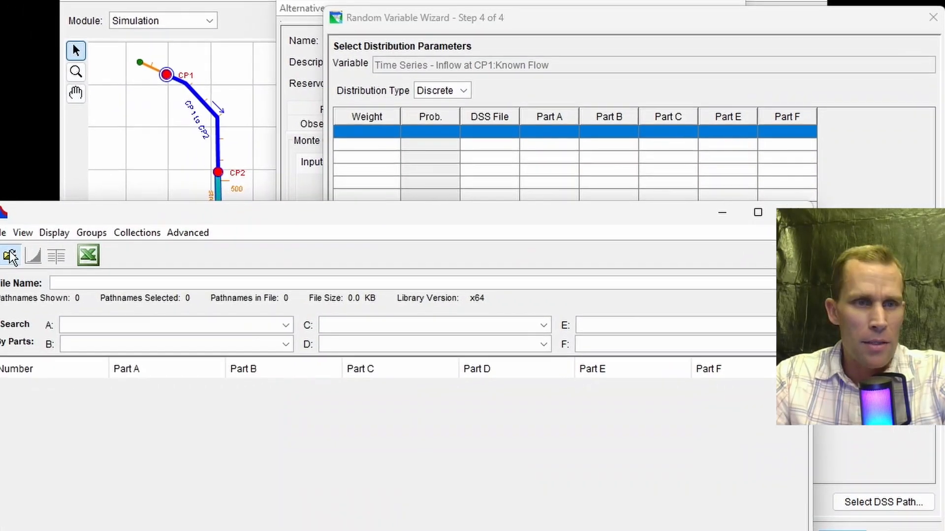
click(27, 254)
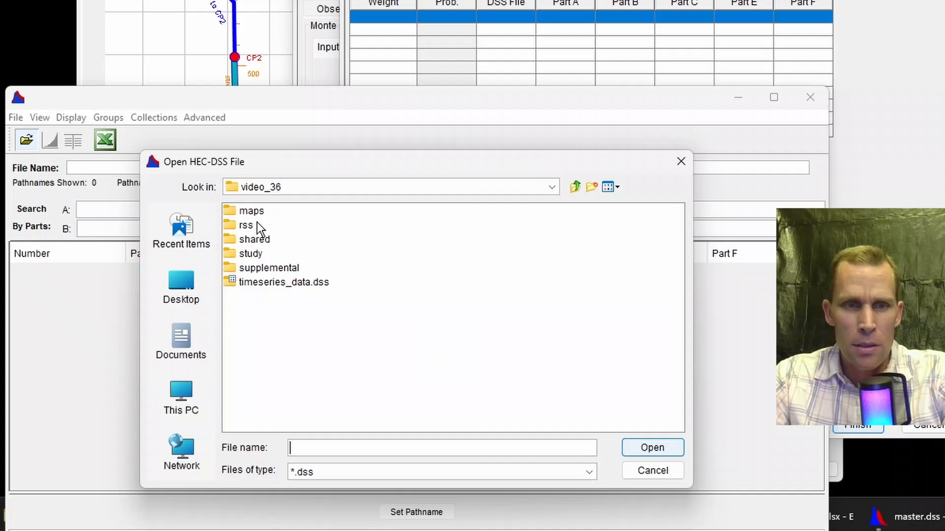
double_click(256, 224)
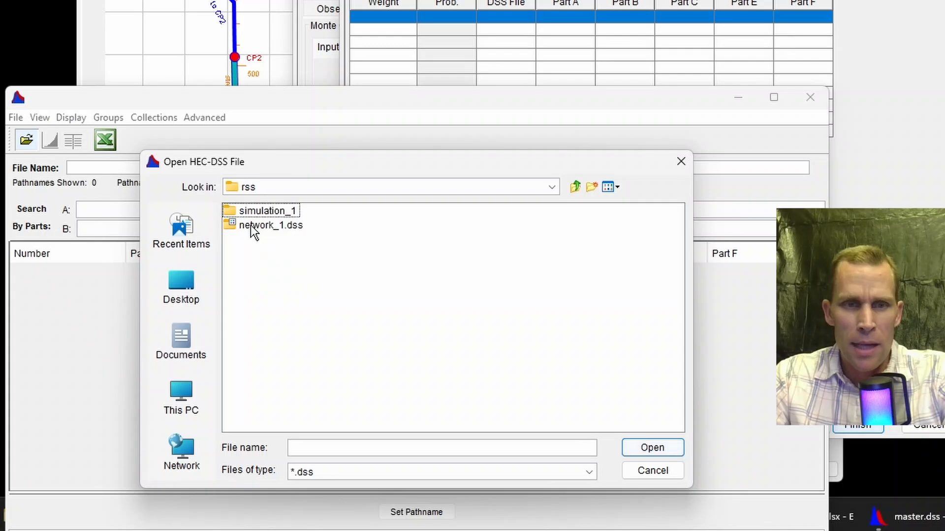
double_click(253, 211)
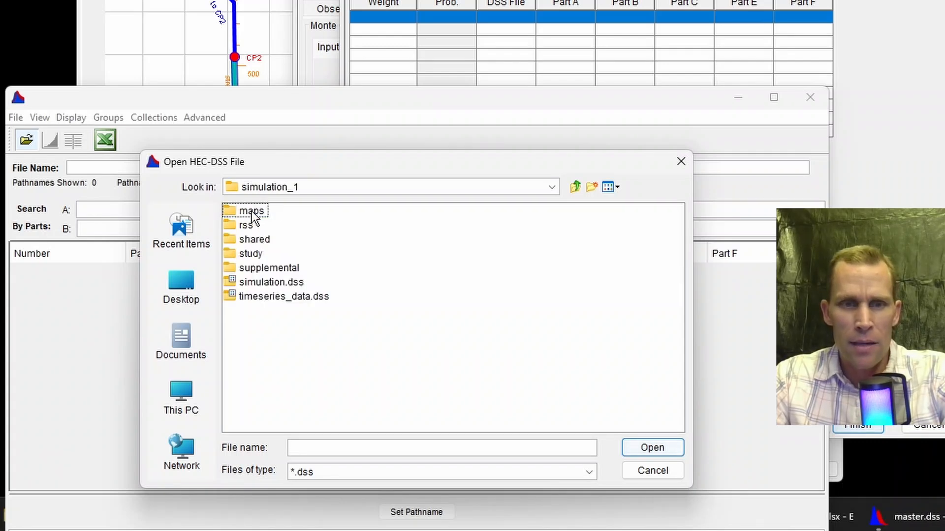
click(260, 282)
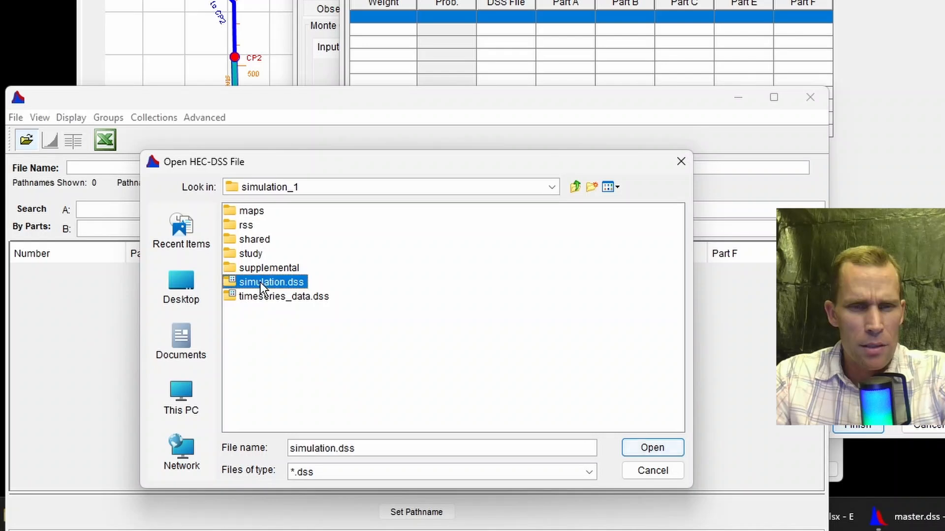
click(646, 448)
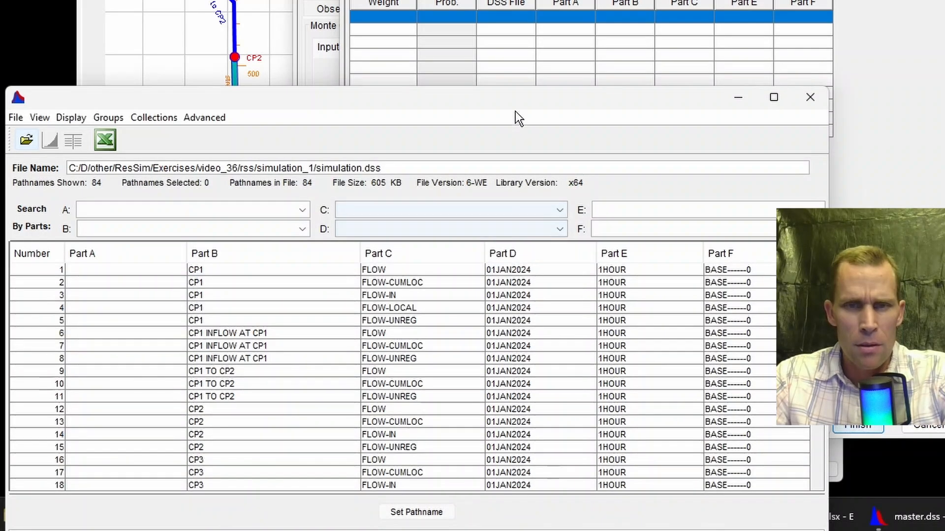
Step: Filter the simulation.dss pathnames to those with Part A AMERICAN_RIVER
scroll(512, 336, down, 4)
scroll(512, 336, down, 18)
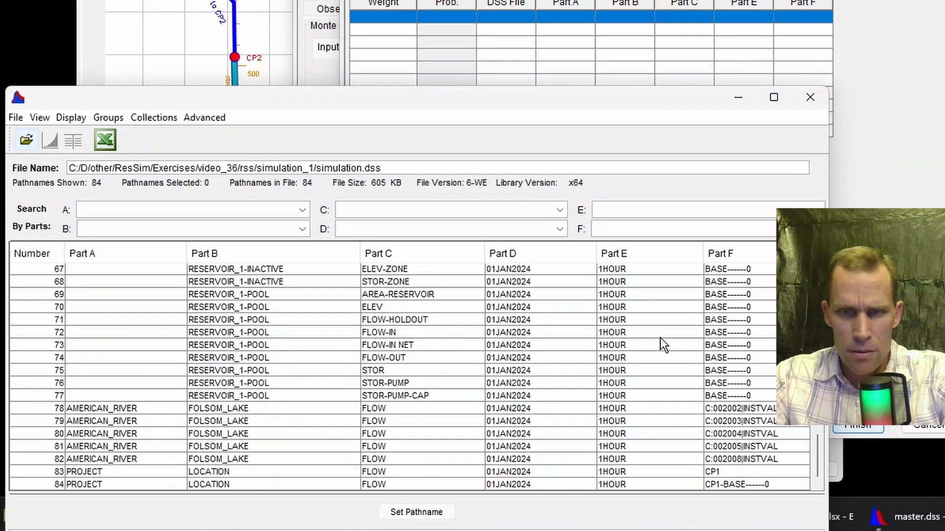
click(667, 231)
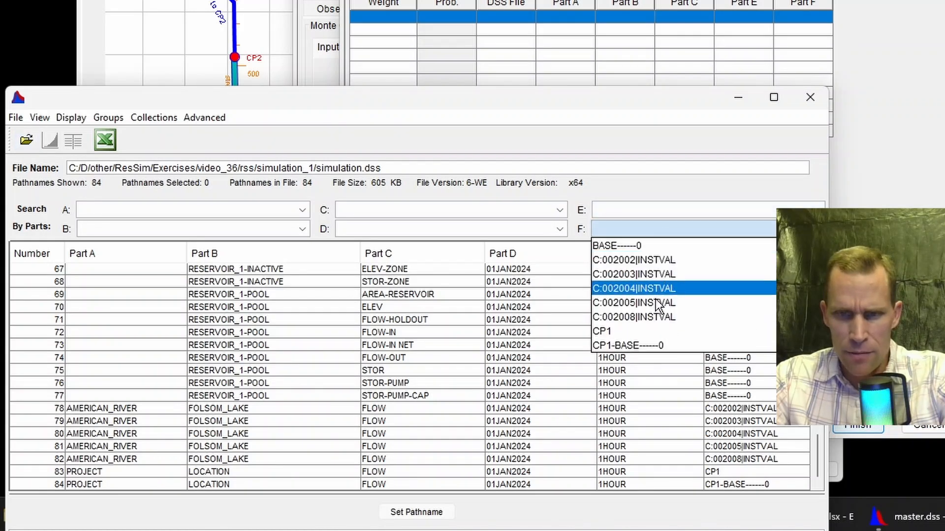
click(150, 212)
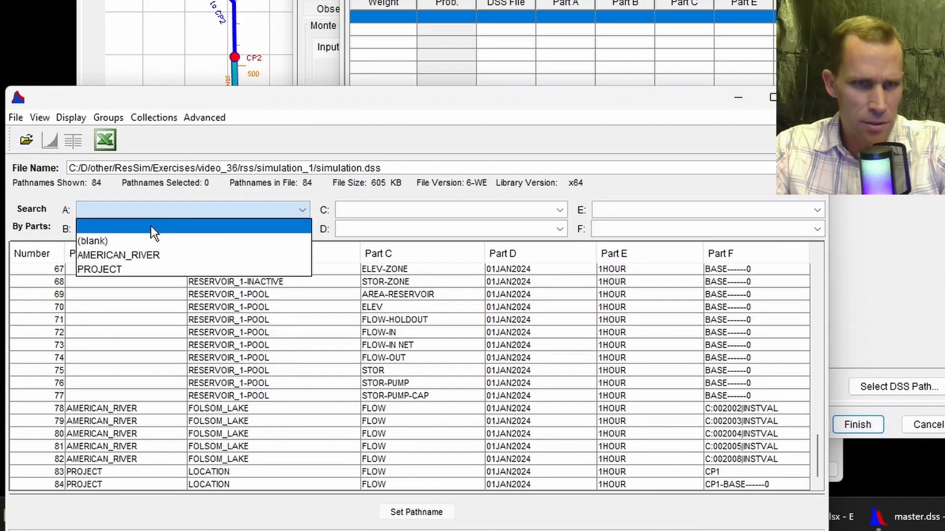
click(137, 254)
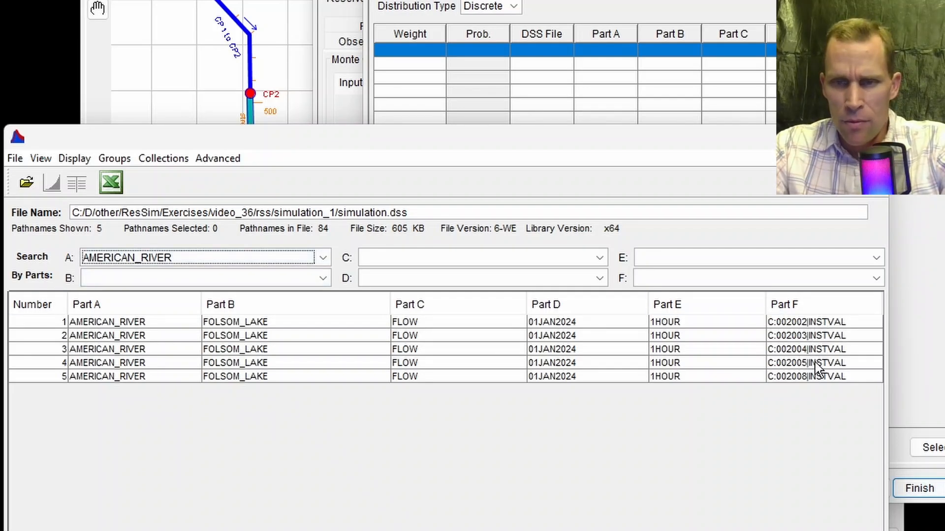
Step: Assign the C:002002|INSTVAL and C:002003|INSTVAL flow records to the first and second rows of the discrete distribution
click(783, 323)
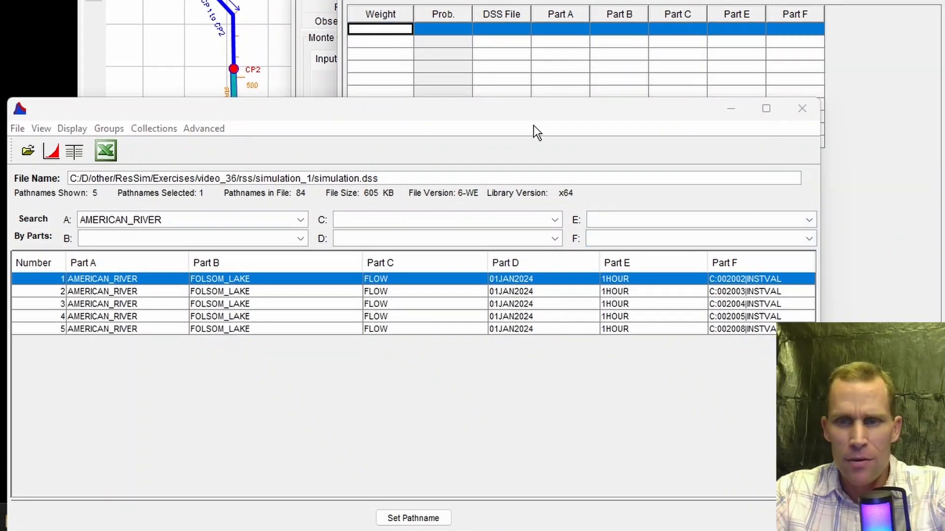
click(709, 277)
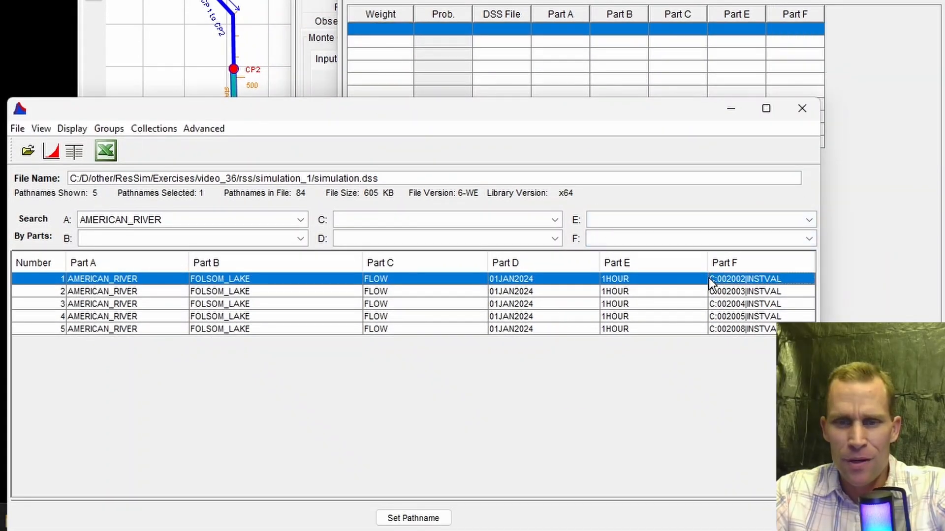
click(412, 519)
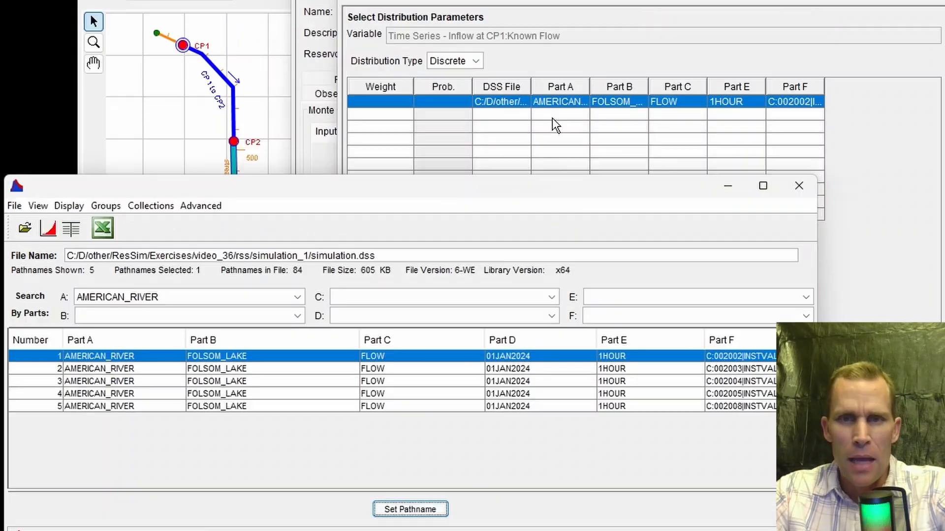
click(553, 42)
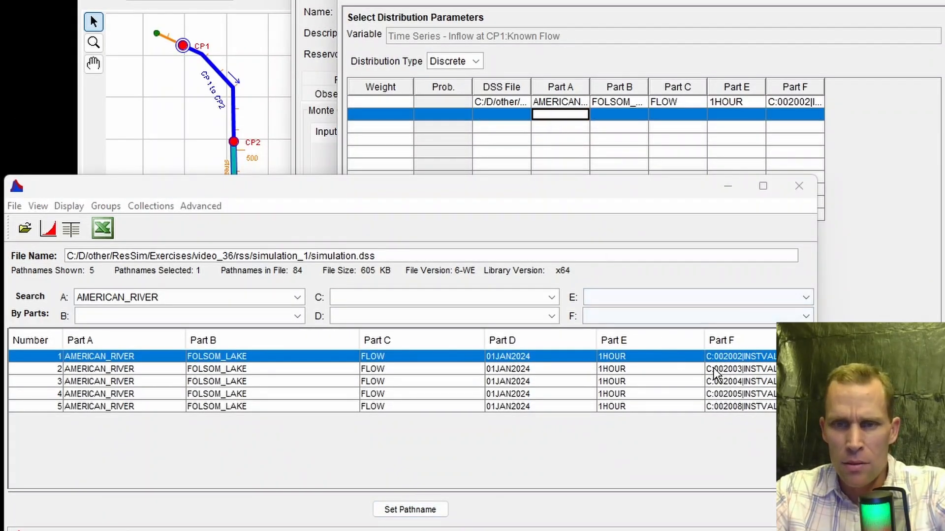
click(674, 370)
click(413, 519)
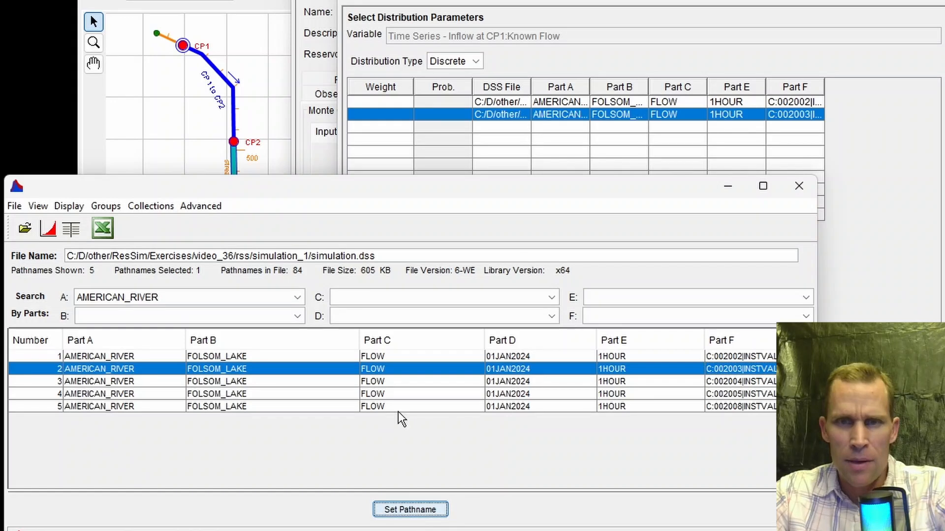
Step: Assign the C:002004|INSTVAL and C:002005|INSTVAL flow records to the third and fourth distribution rows
click(497, 128)
click(719, 382)
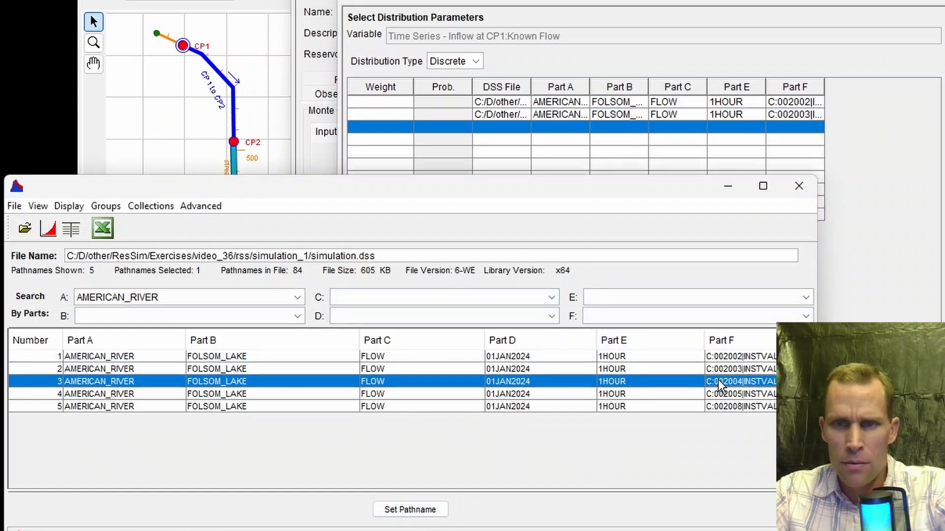
click(408, 509)
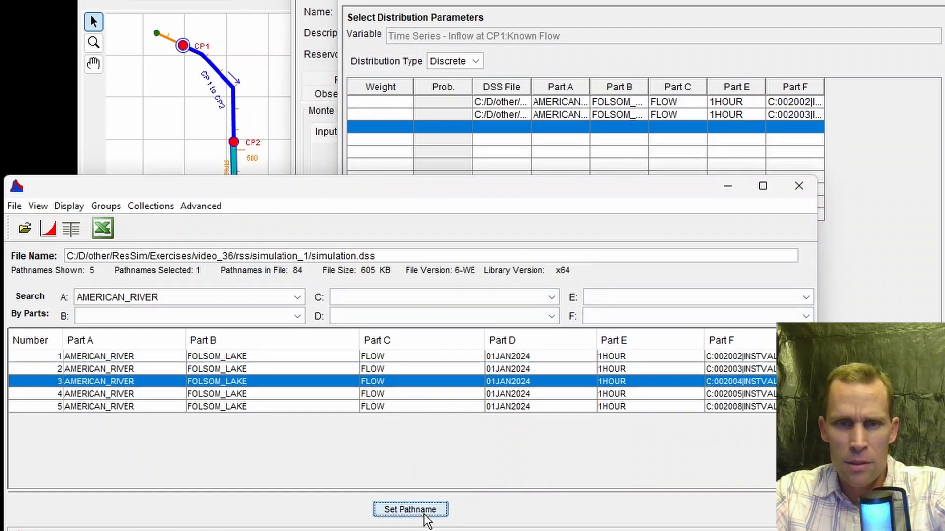
click(483, 140)
click(696, 393)
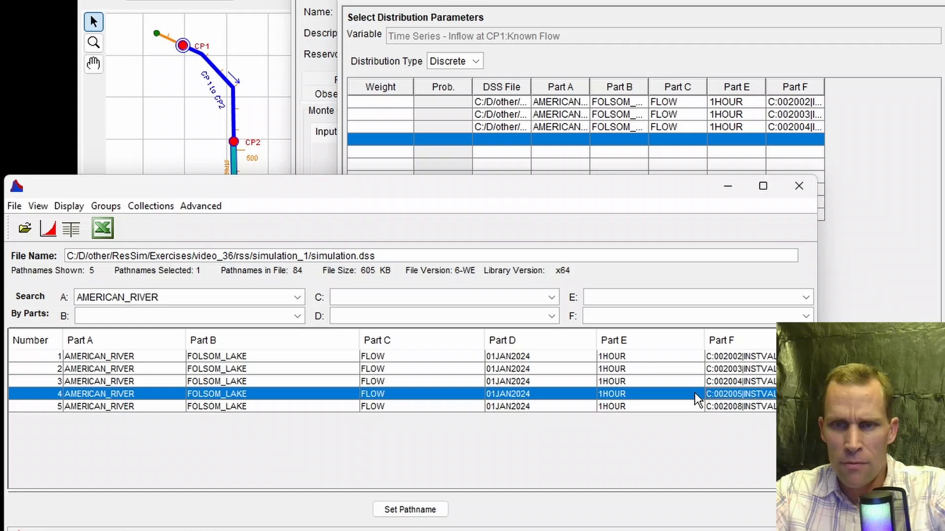
click(397, 512)
Step: Assign the C:002008|INSTVAL flow record to the fifth distribution row and minimize the DSS path selector
click(492, 152)
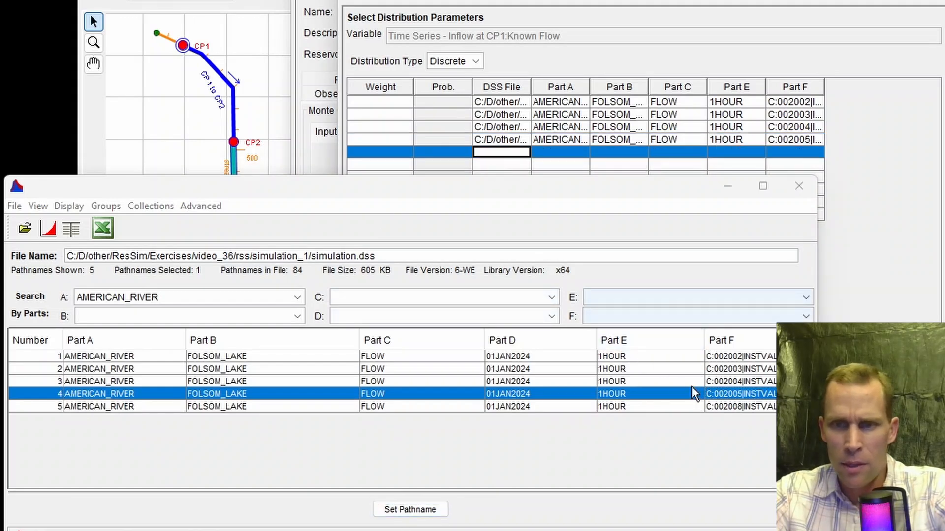
click(721, 406)
click(411, 509)
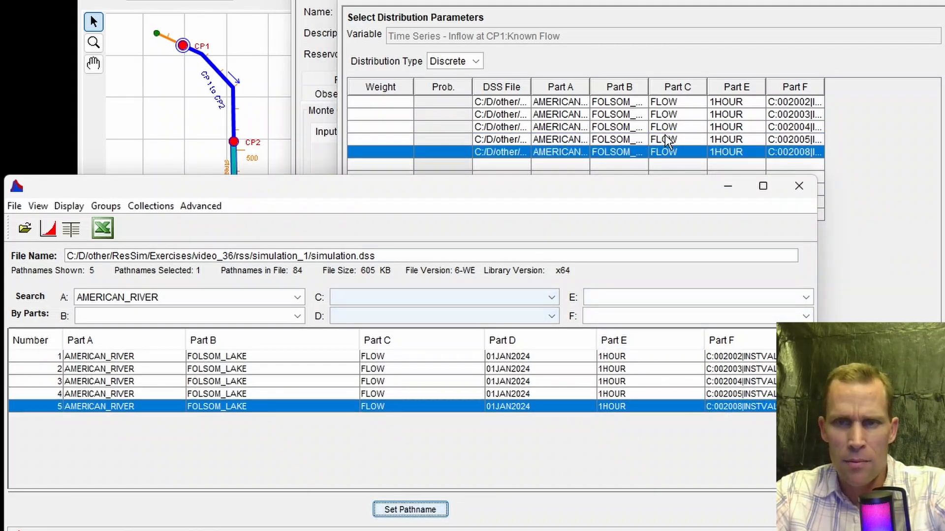
click(730, 187)
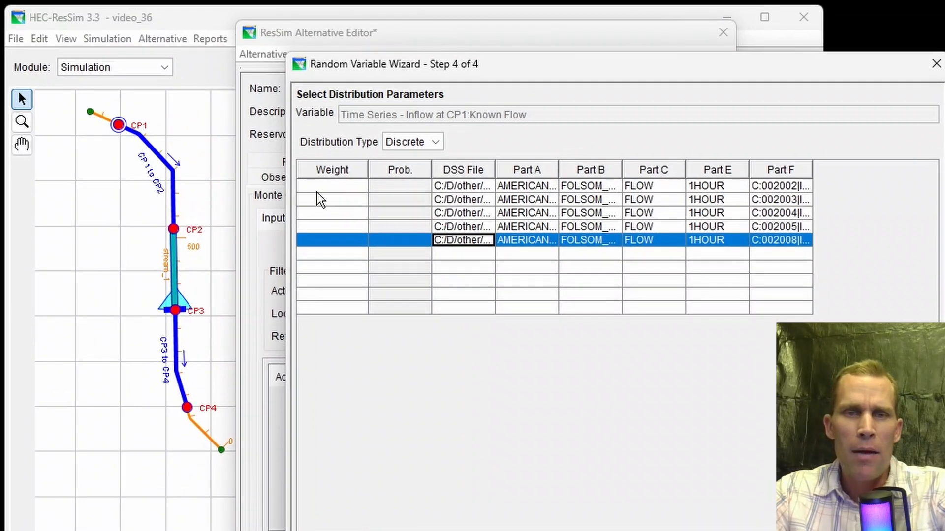
Step: Give all five DSS records in the discrete distribution a weight of 1
click(366, 102)
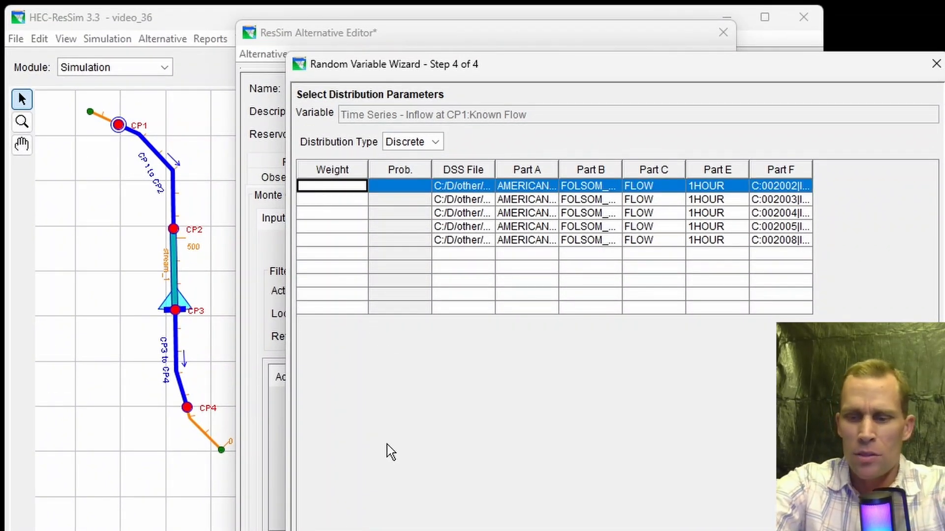
text(1)
key(Return)
text(1)
key(Return)
text(1)
key(Return)
text(1)
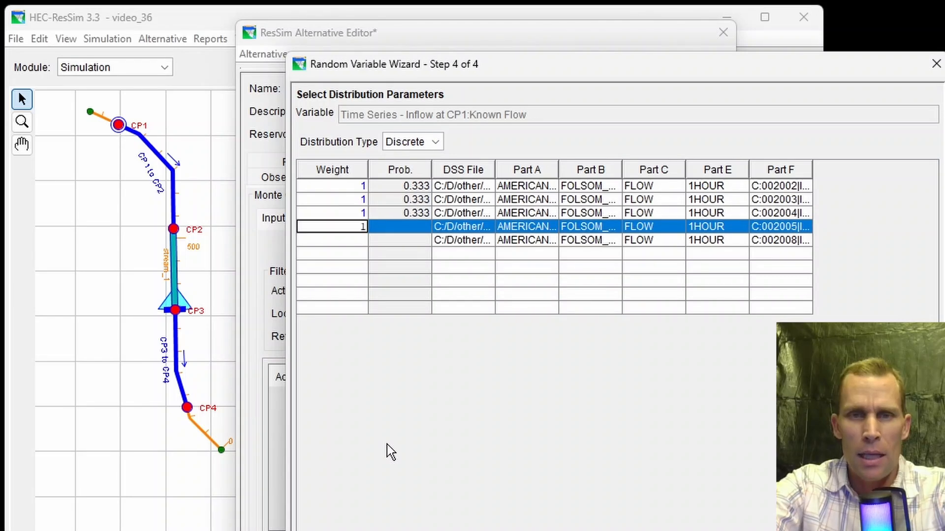
key(Return)
key(Return)
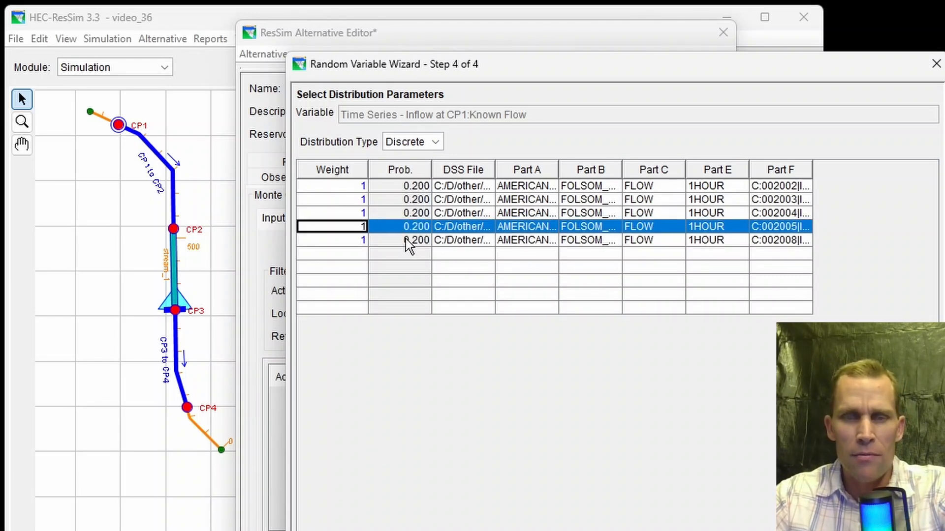
Step: Try a weight of 7 for the C:002002 record and restore its weight to 1
click(346, 186)
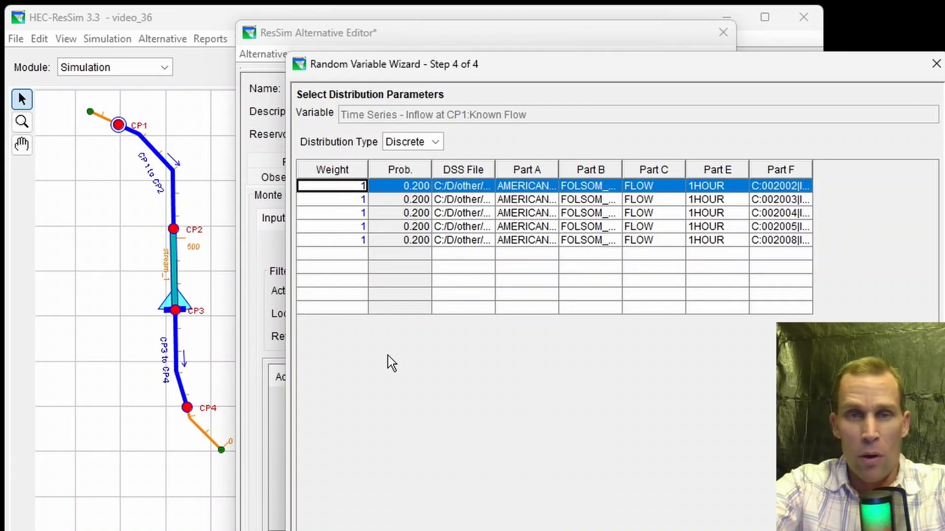
text(7)
key(Return)
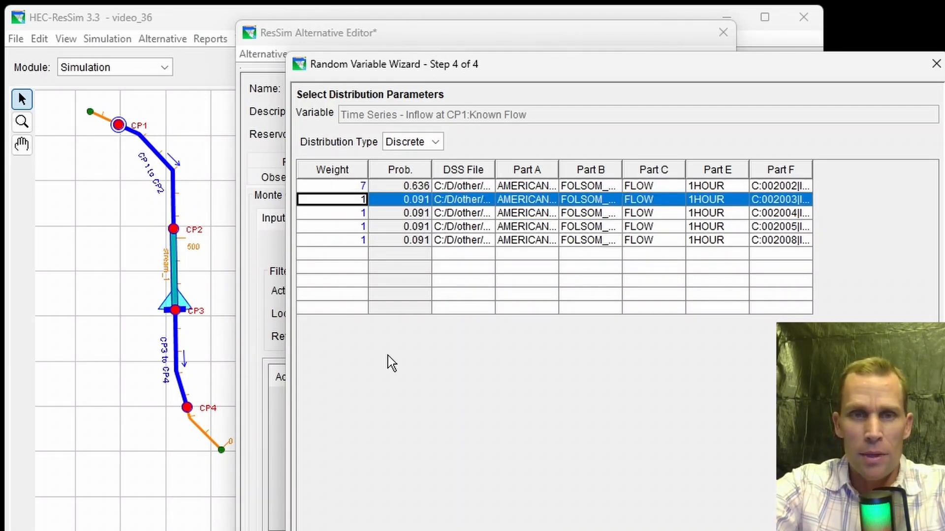
click(403, 186)
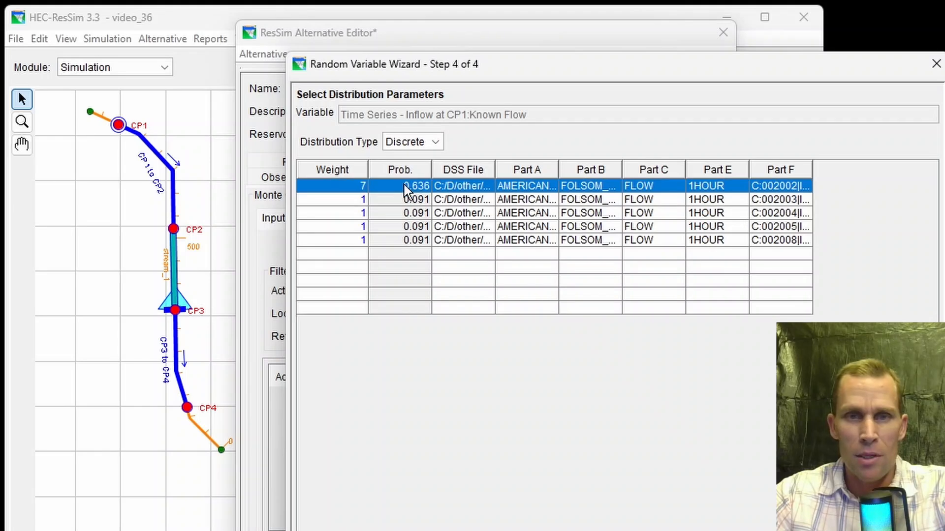
double_click(339, 185)
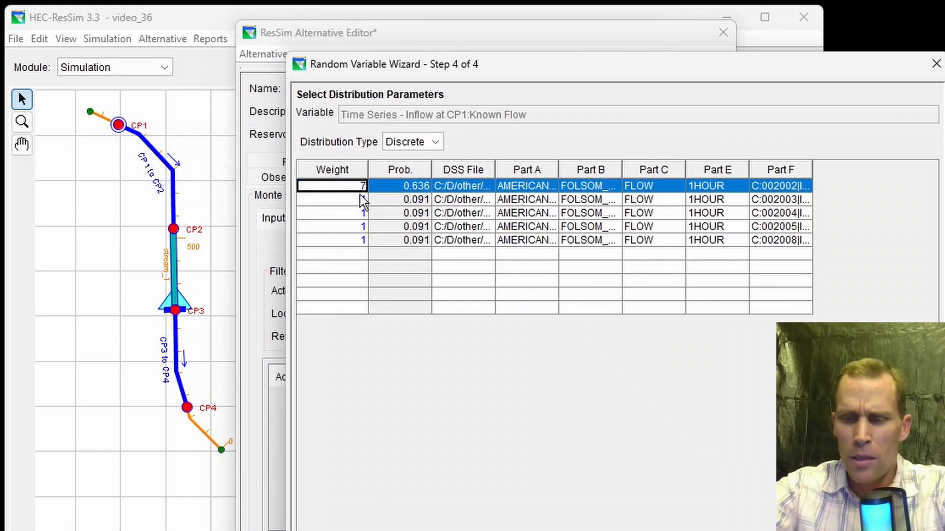
key(BackSpace)
text(1)
key(Tab)
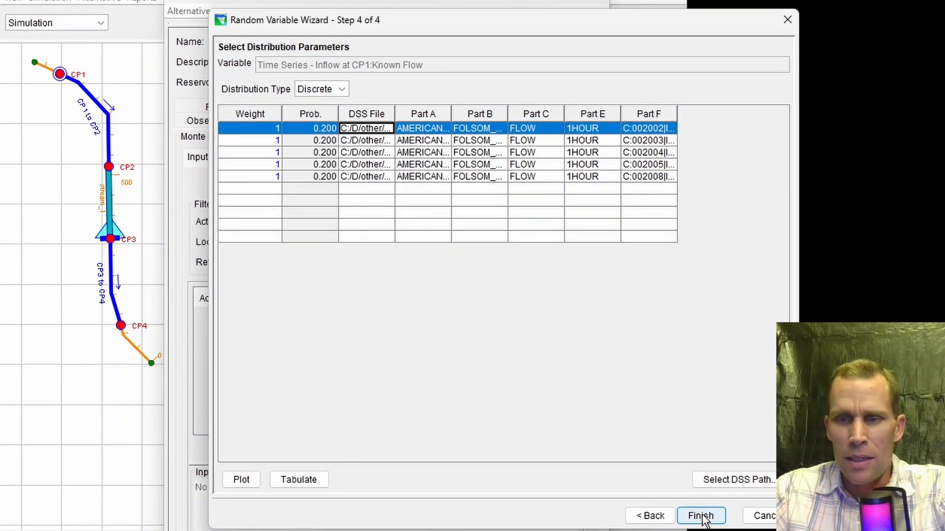
Step: Finish the CP1 Known Flow random variable and return to the Monte Carlo input variables list
click(701, 516)
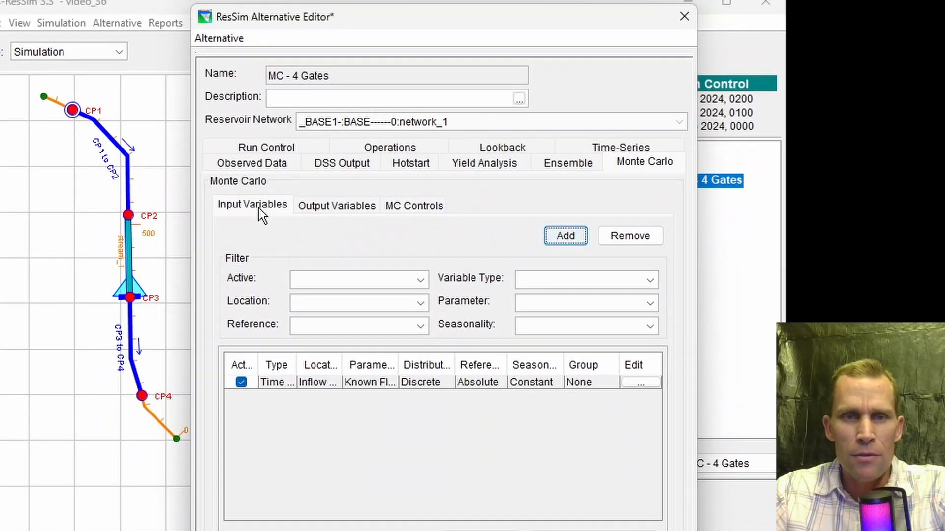
click(247, 205)
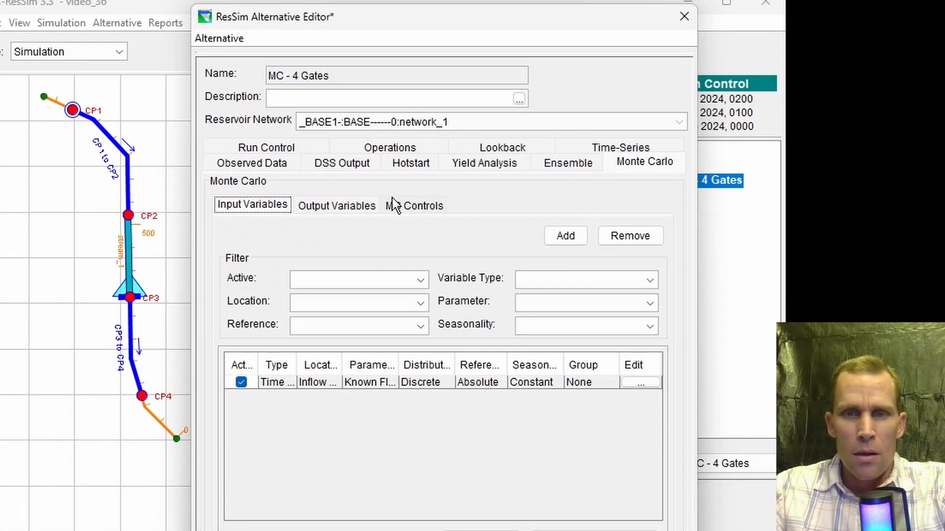
Step: Add a Monte Carlo output variable for the Elevation parameter of reservoir_1-Pool
click(337, 207)
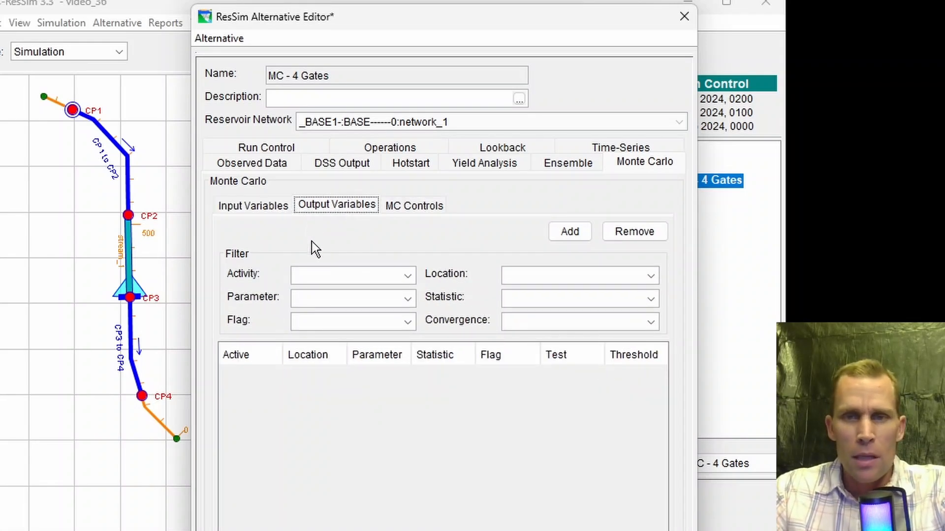
click(570, 232)
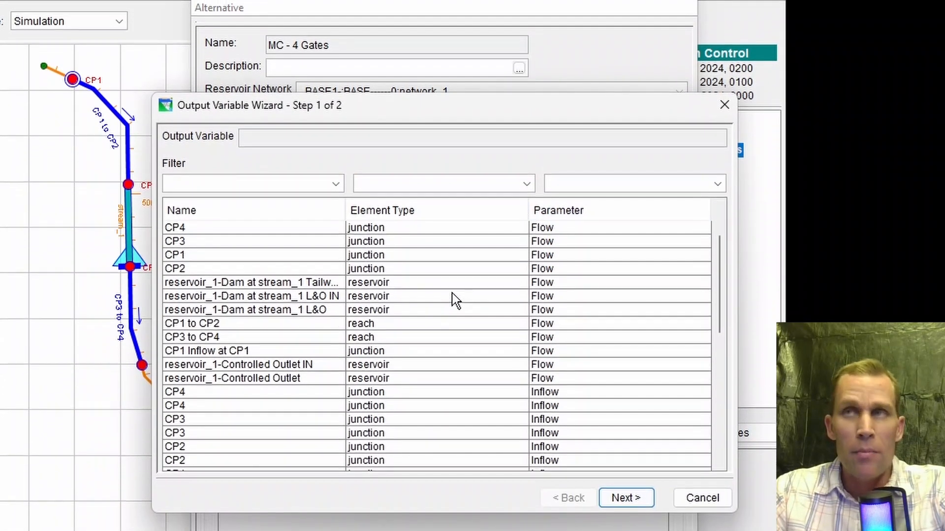
scroll(433, 382, down, 5)
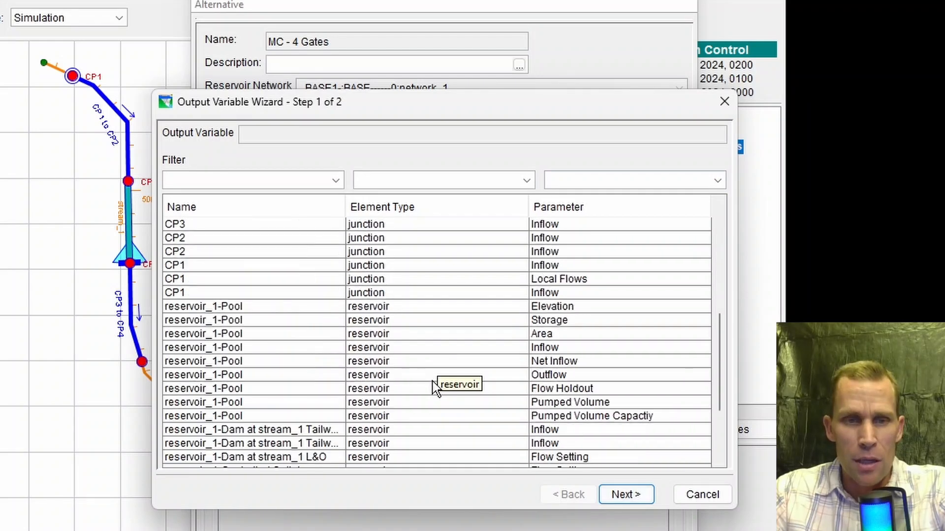
click(212, 309)
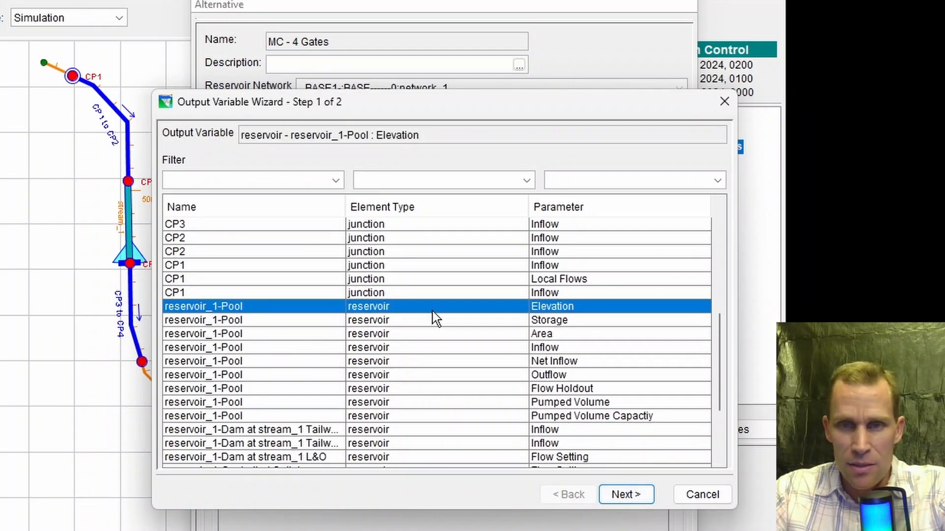
click(621, 494)
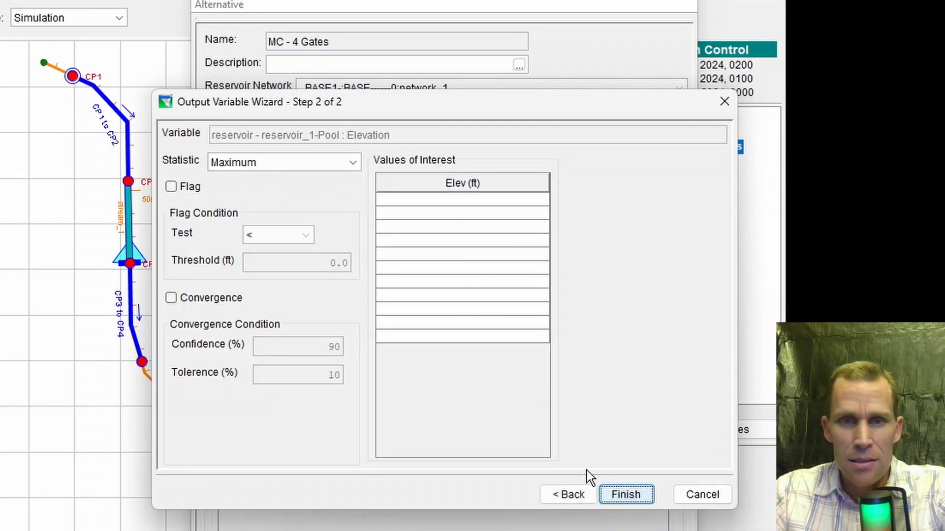
Step: Use the Maximum statistic without a flag for the pool elevation, and enable convergence with a tolerance of 1%
click(244, 163)
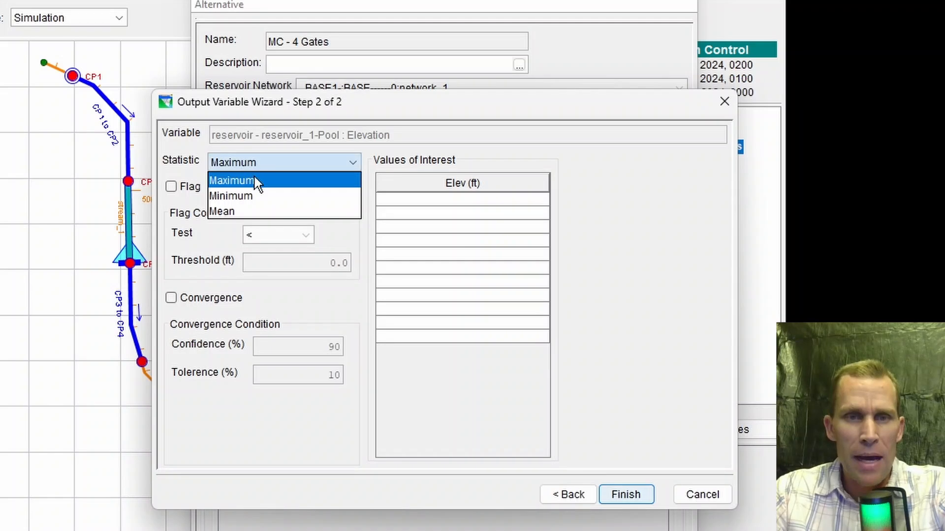
click(255, 178)
click(172, 187)
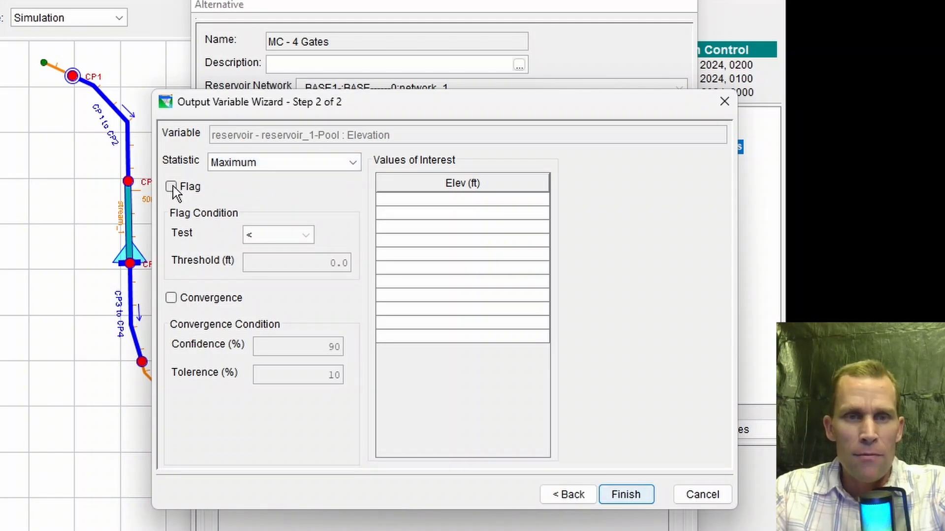
click(170, 186)
click(171, 298)
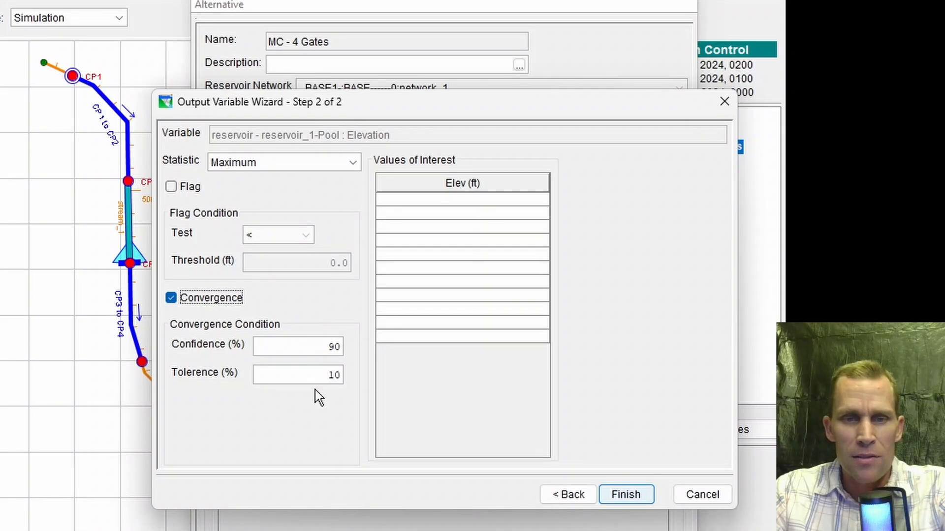
drag(317, 377, 352, 383)
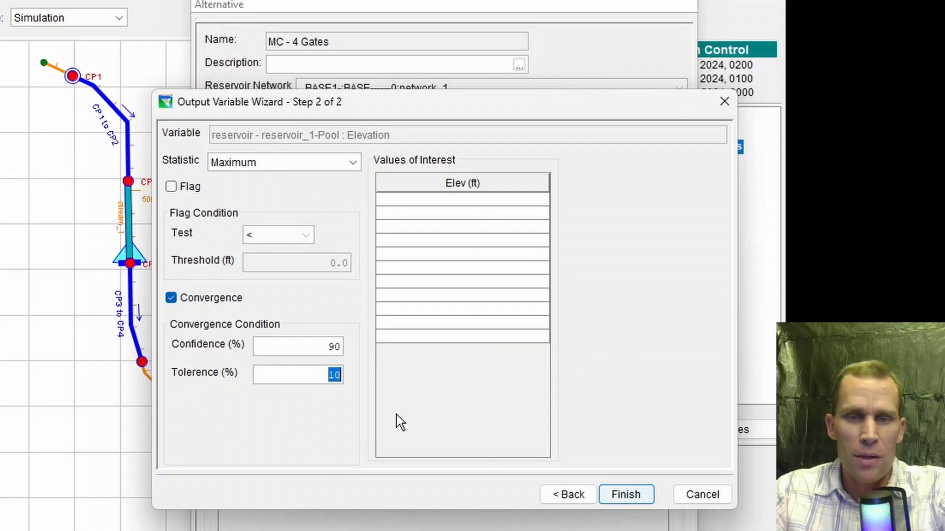
text(1)
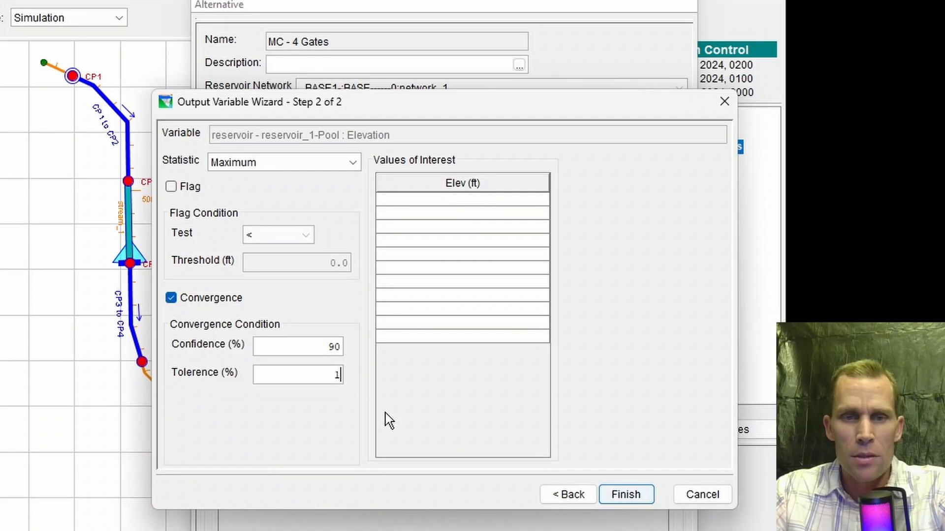
click(328, 375)
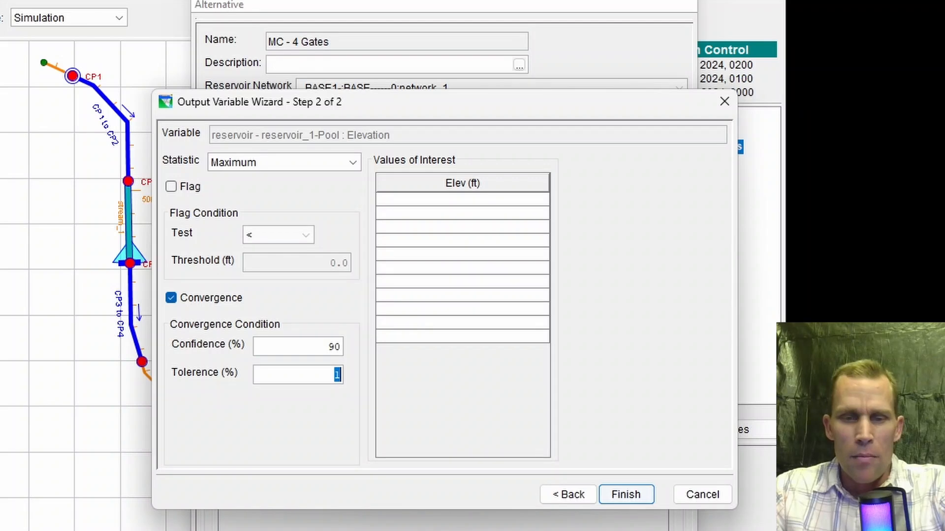
Step: Switch to notes.txt in Notepad++ and review the WSEL limits and their required percentages of time in the exercise question
key(alt+Tab)
click(196, 238)
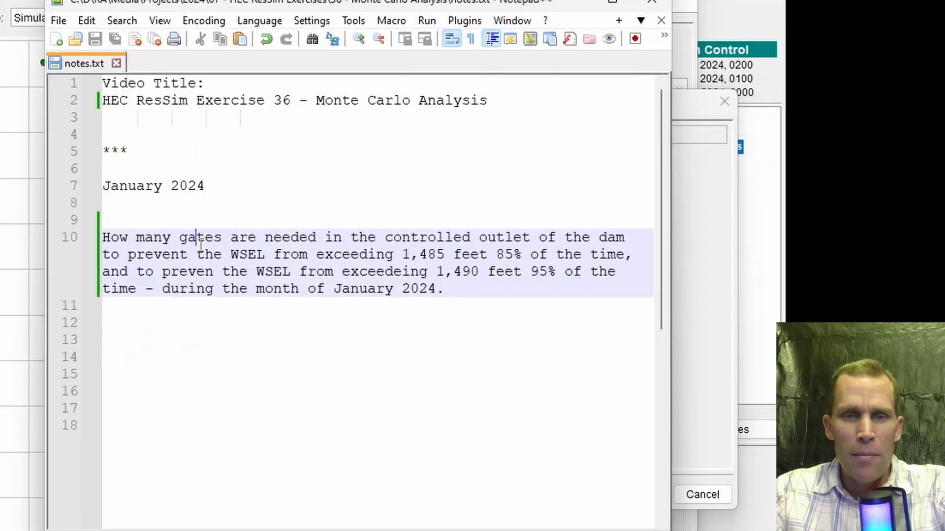
drag(401, 255, 477, 274)
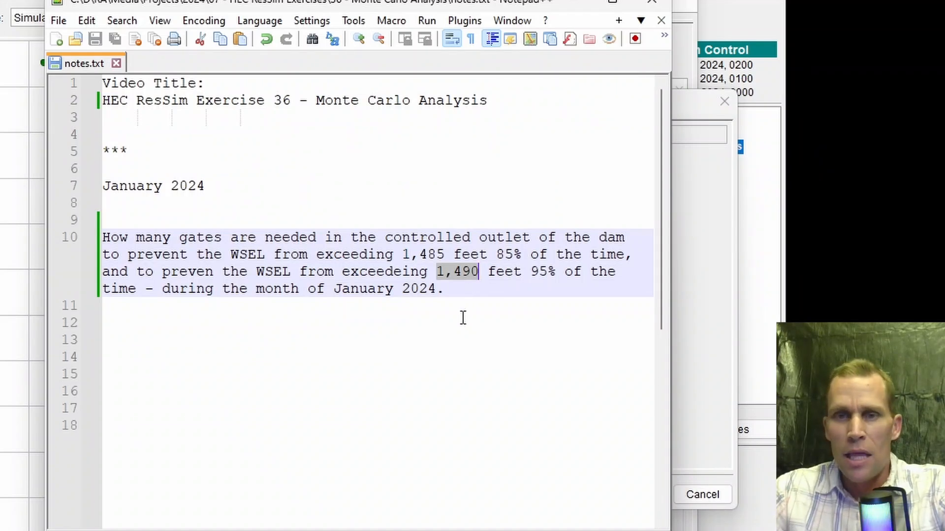
drag(494, 255, 513, 255)
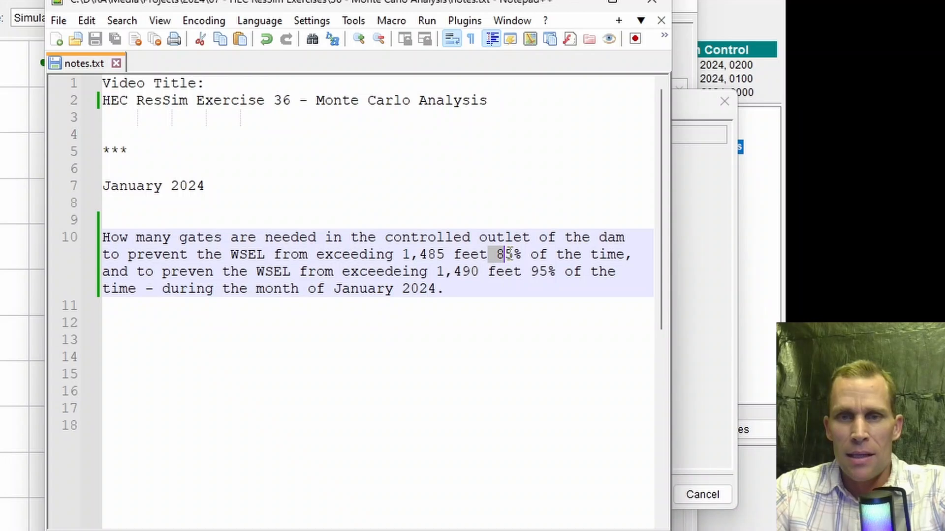
drag(402, 255, 437, 257)
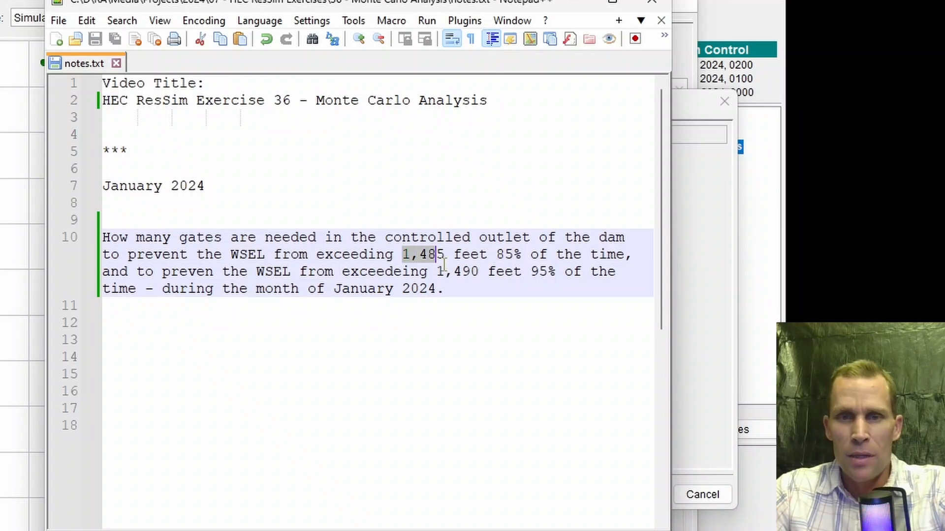
click(437, 271)
drag(394, 255, 522, 255)
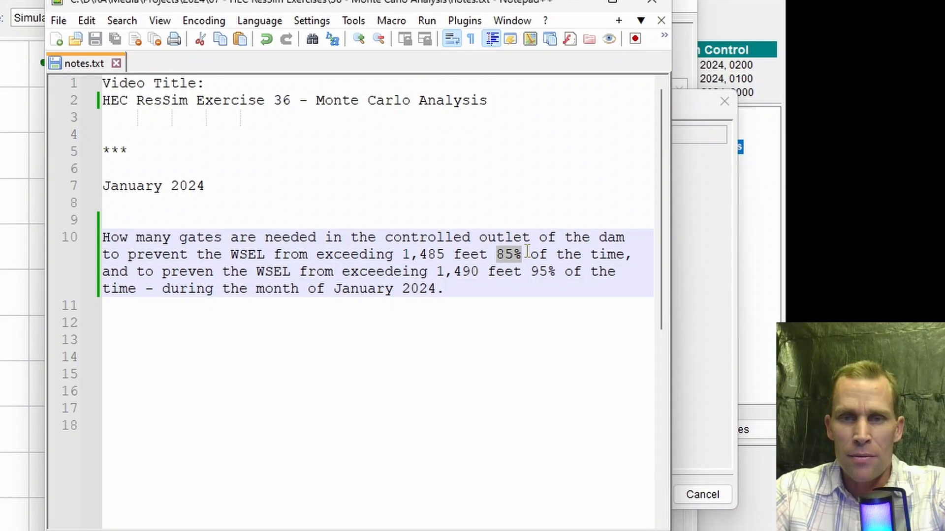
drag(437, 272, 472, 272)
drag(531, 271, 559, 274)
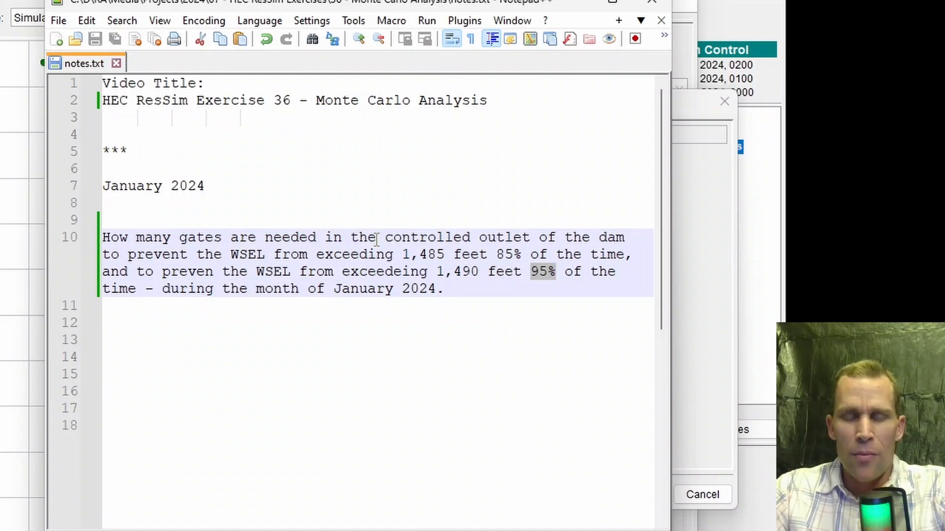
drag(401, 254, 487, 272)
click(574, 11)
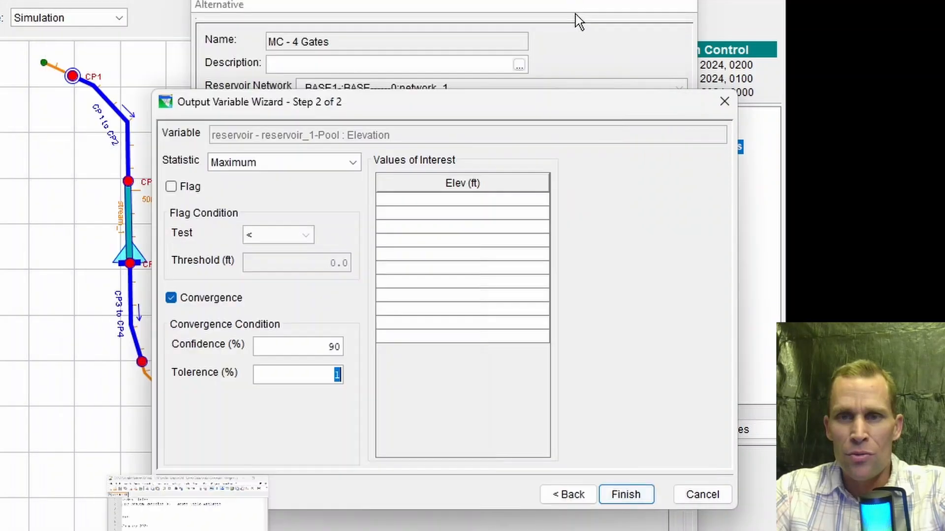
Step: Enter 1485 and 1490 ft as elevation values of interest and finish the output variable
click(491, 198)
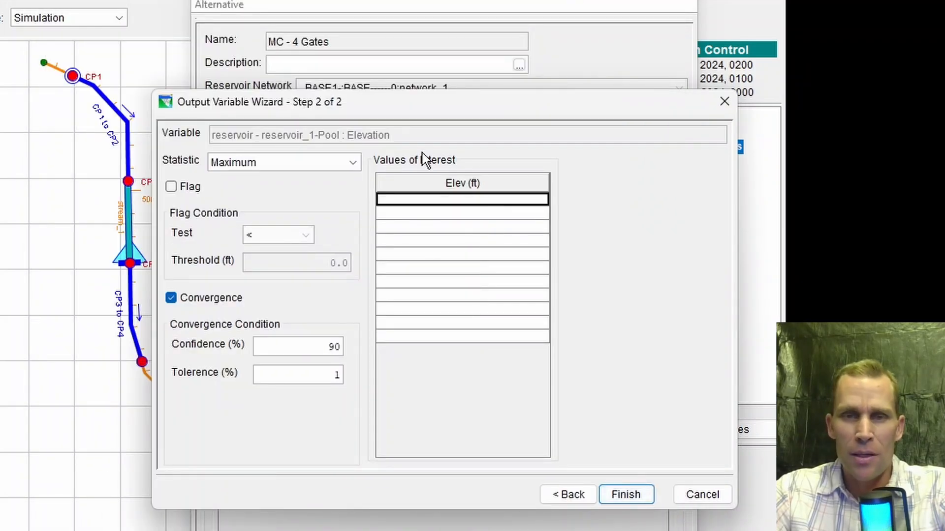
text(1485)
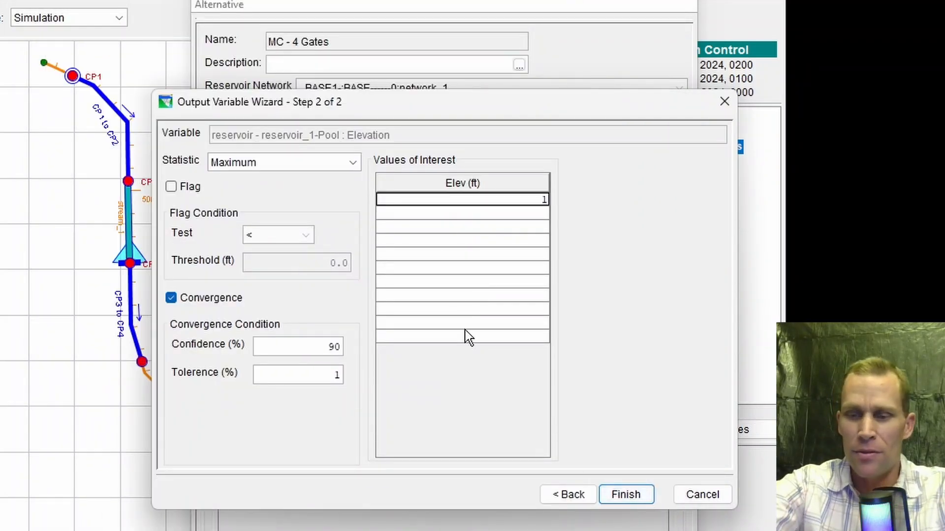
key(Return)
text(1490)
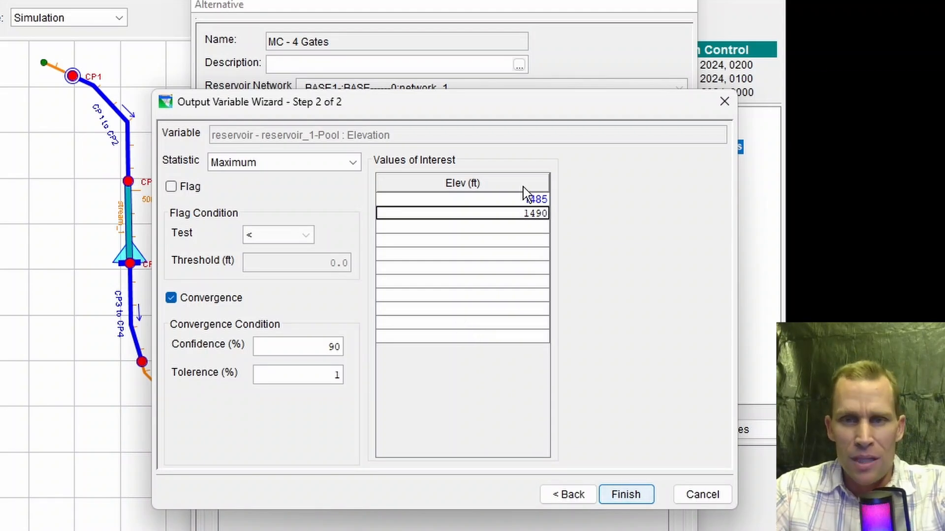
click(626, 492)
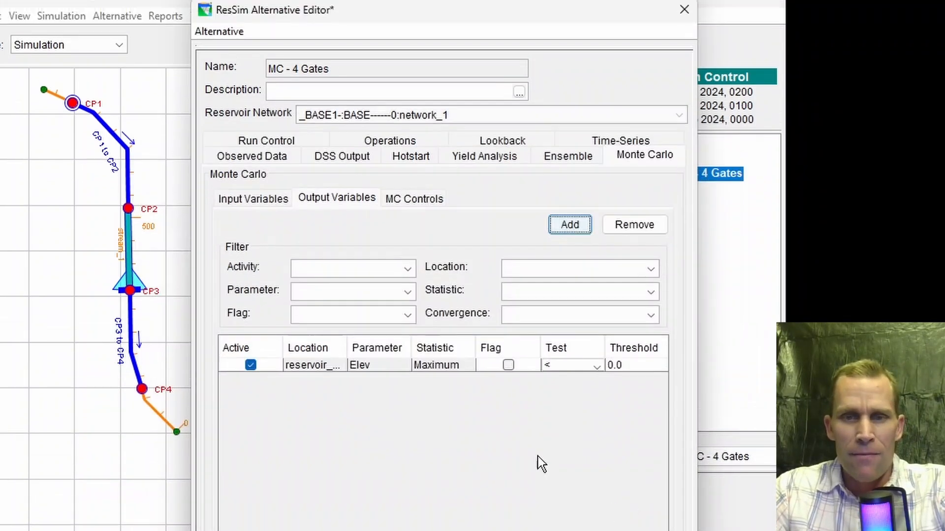
Step: Set the minimum number of Monte Carlo iterations to 300 in the MC controls
click(412, 207)
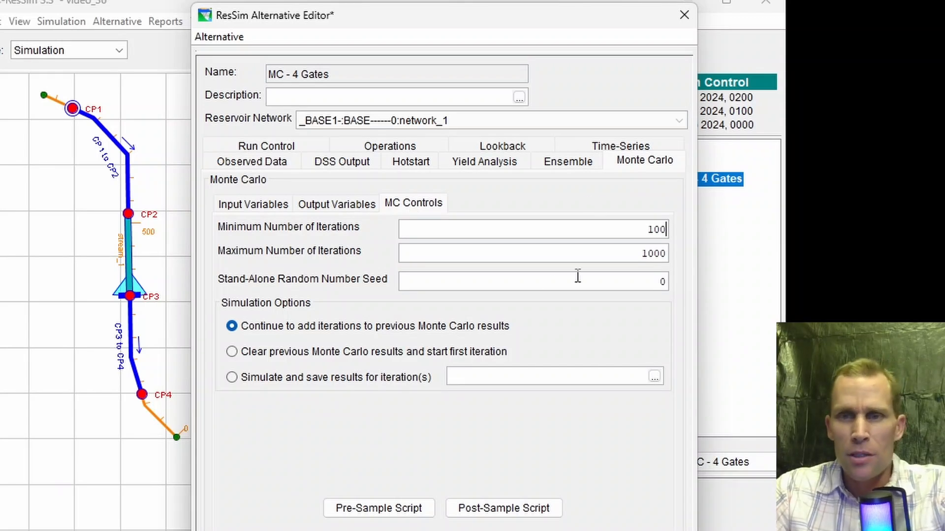
drag(624, 229, 669, 227)
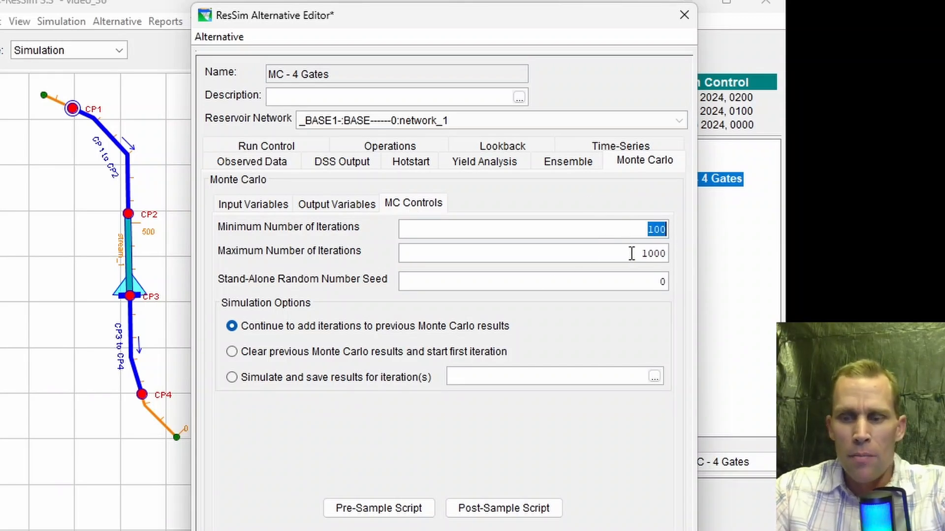
text(300)
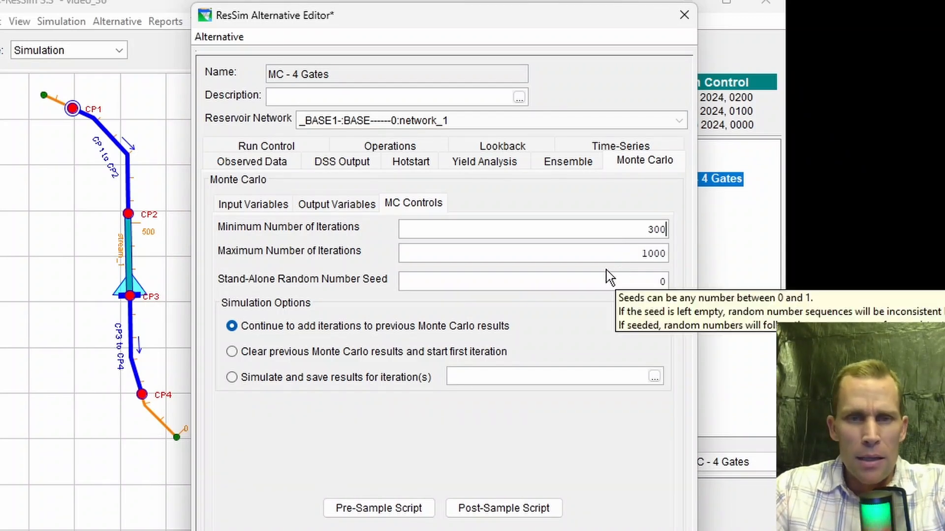
drag(613, 249, 681, 250)
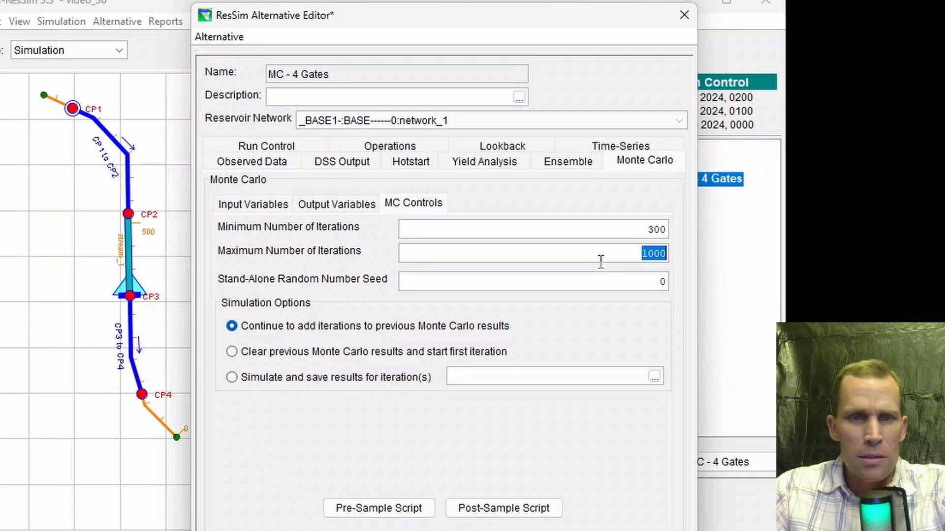
Step: Leave the stand-alone random number seed empty and choose to clear previous Monte Carlo results and start the first iteration
drag(624, 285, 686, 294)
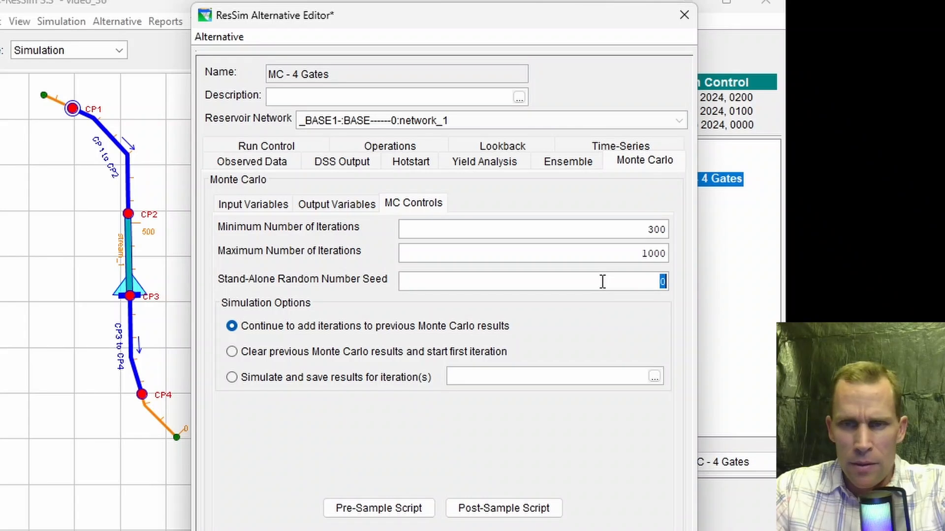
mouse_move(602, 281)
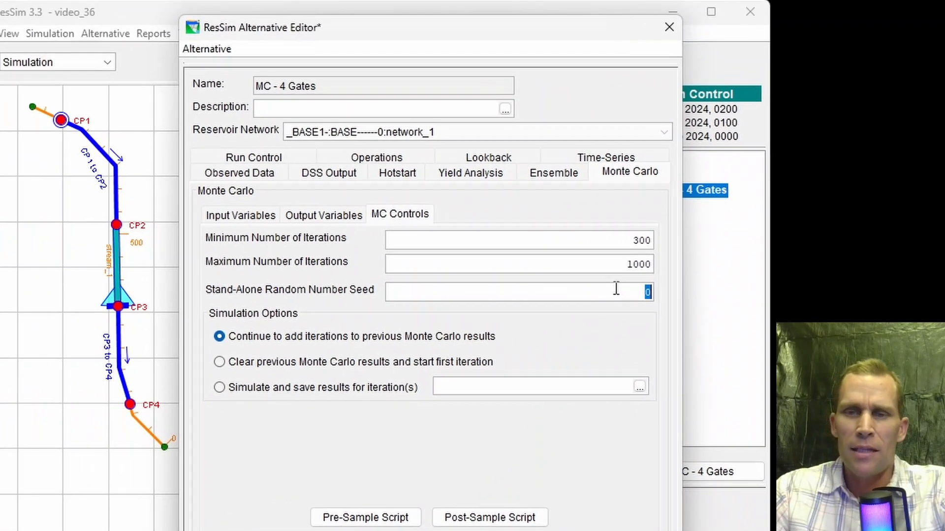
click(313, 238)
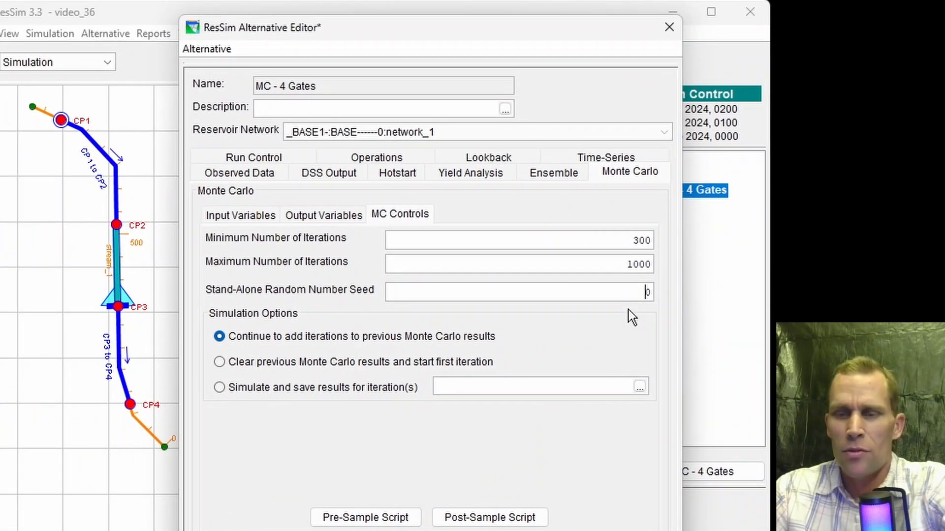
double_click(646, 292)
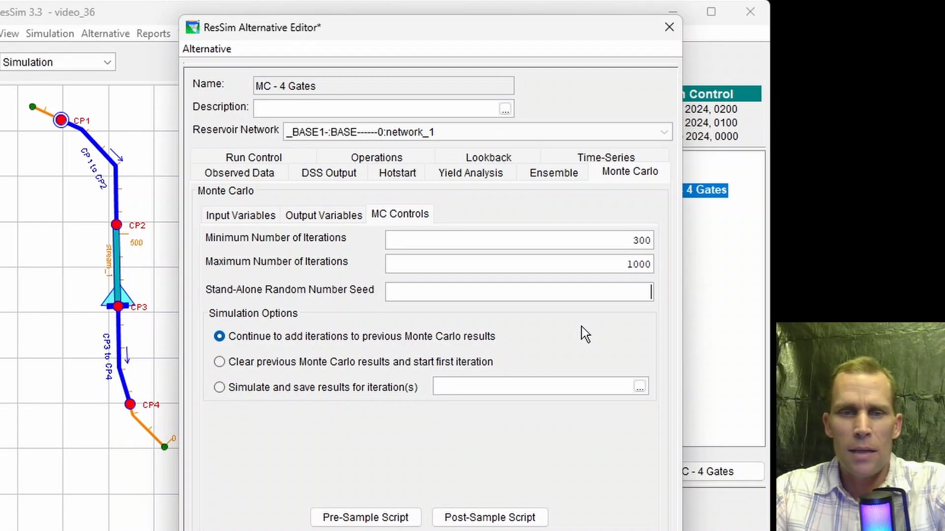
click(219, 363)
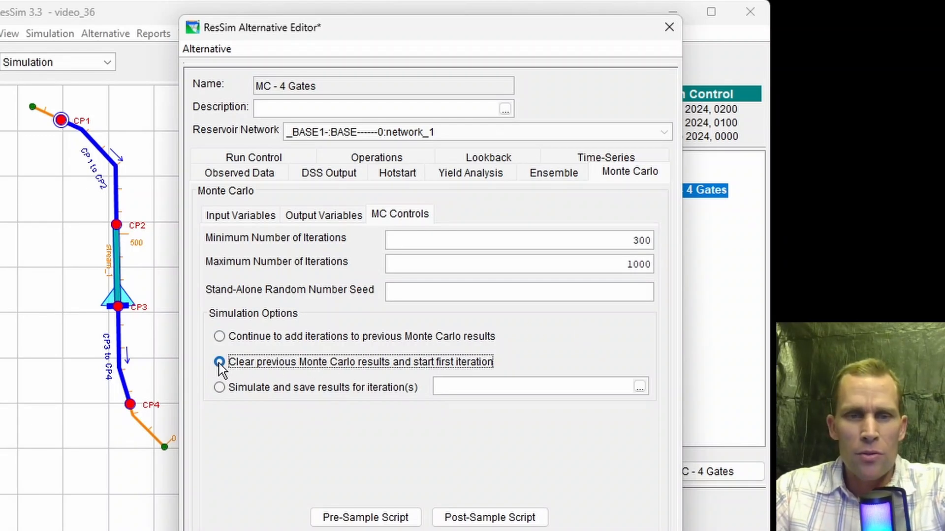
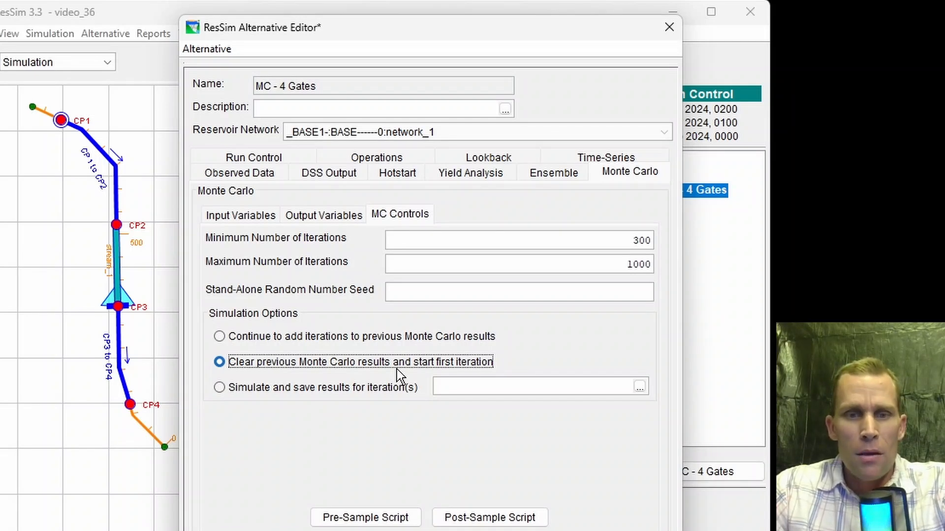
Step: Save the MC - 4 Gates alternative and close the Alternative Editor
click(213, 54)
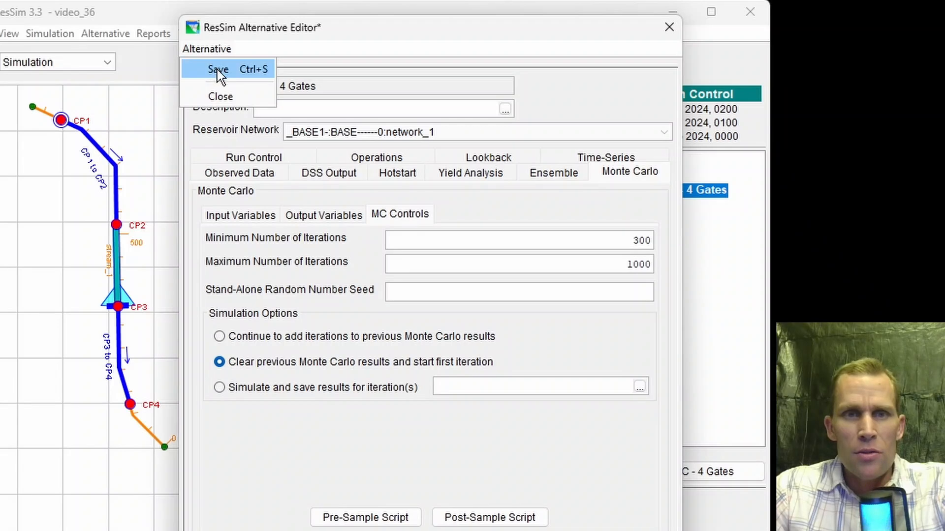
click(217, 70)
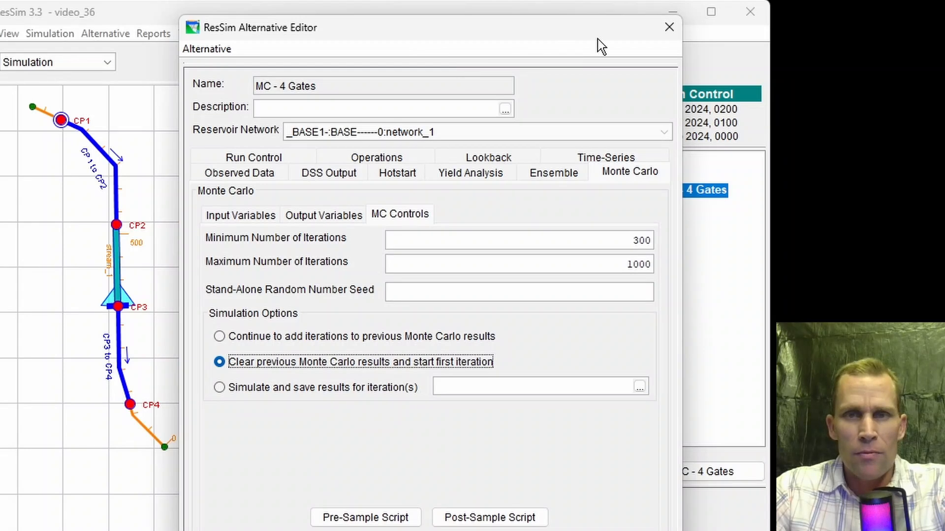
click(669, 28)
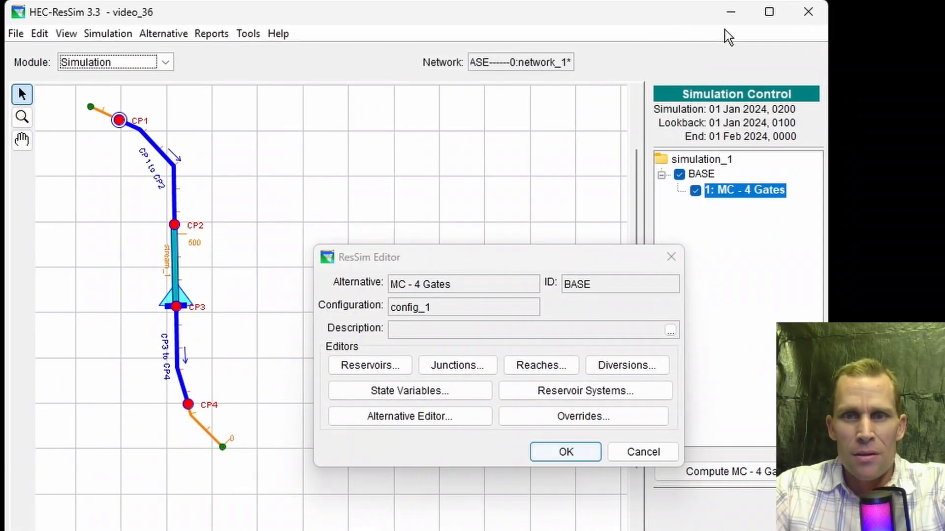
Step: Accept the run edits, compute the MC - 4 Gates trial and close the finished compute window
click(584, 455)
click(674, 473)
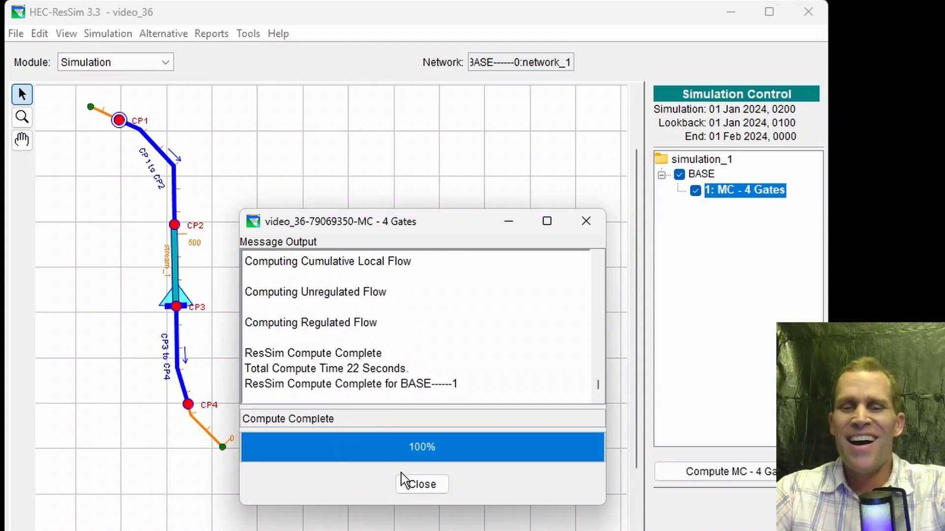
click(419, 485)
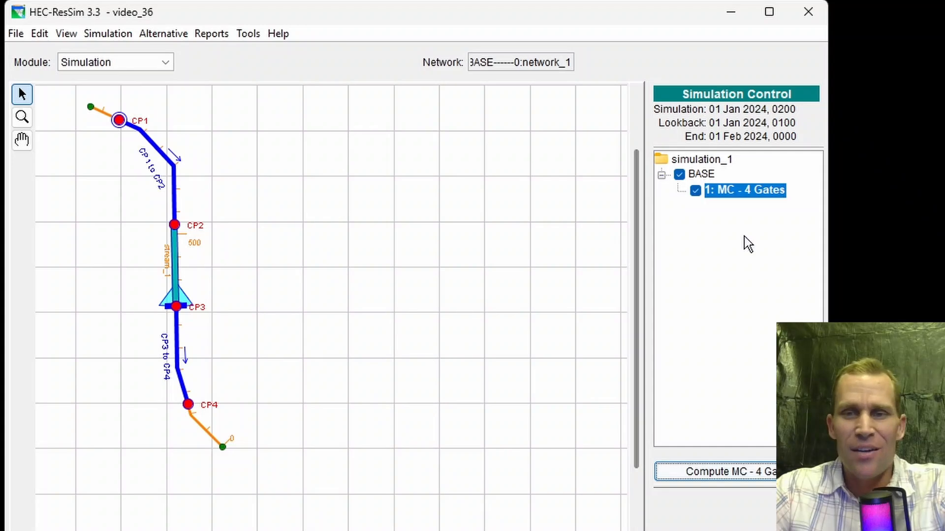
Step: Open the Monte Carlo output report for trial BASE------1
click(248, 34)
mouse_move(212, 33)
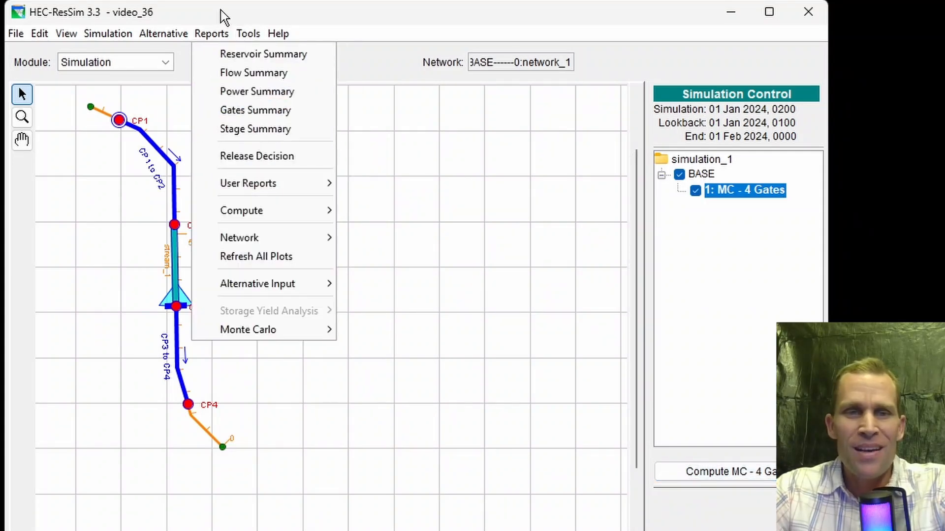
mouse_move(259, 338)
mouse_move(377, 332)
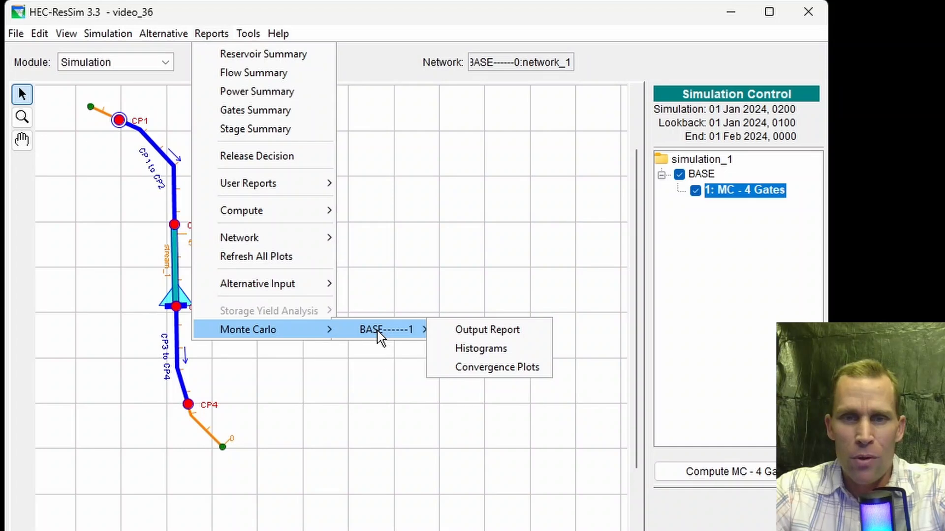
click(477, 330)
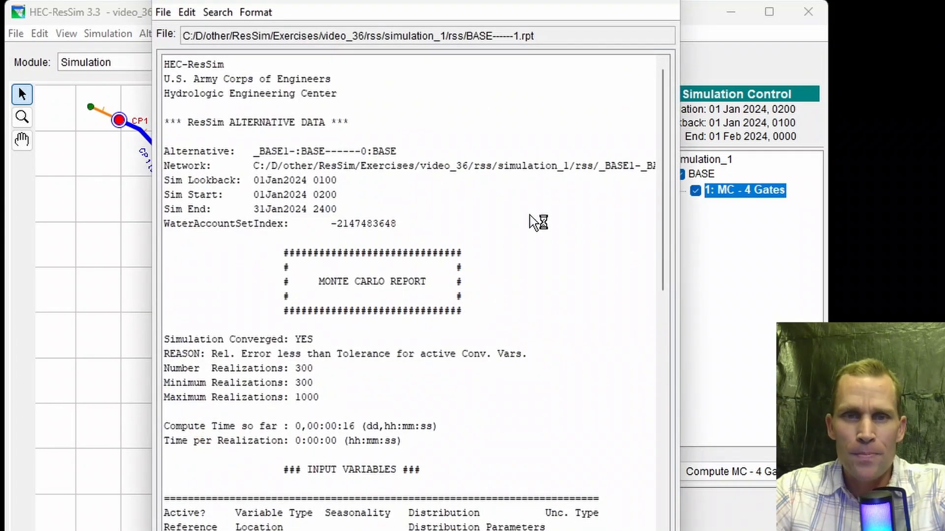
Step: Examine the non-exceedance probabilities for 1485 and 1490 ft in the report's Values of Interest table, and close the report
drag(663, 136, 701, 477)
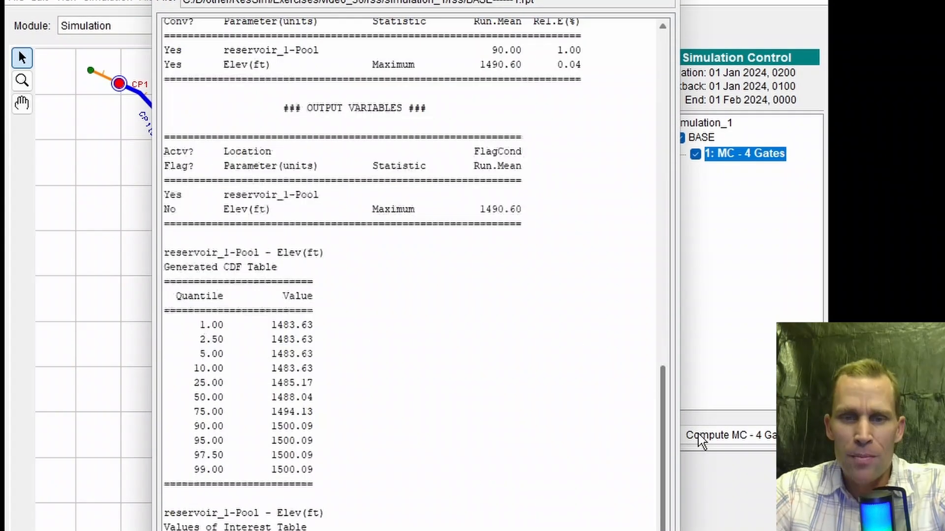
drag(698, 434, 707, 472)
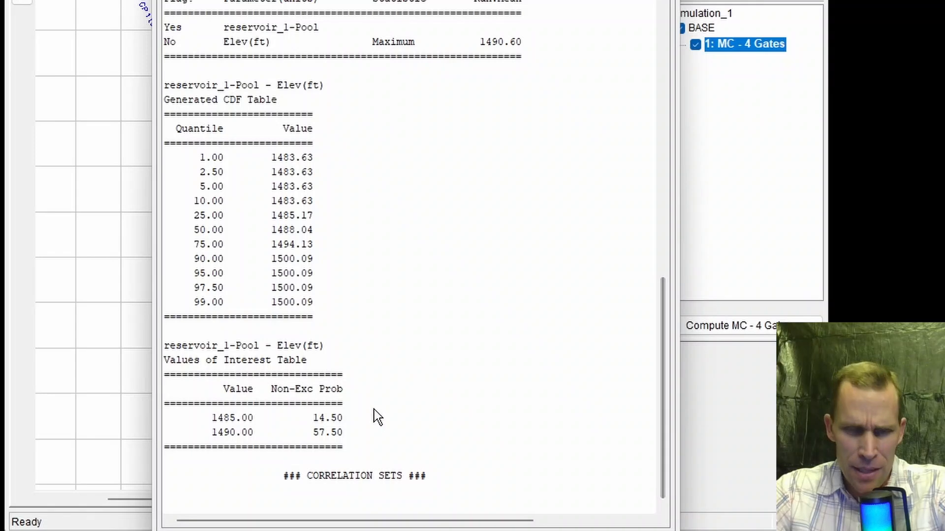
drag(206, 413, 350, 435)
click(351, 435)
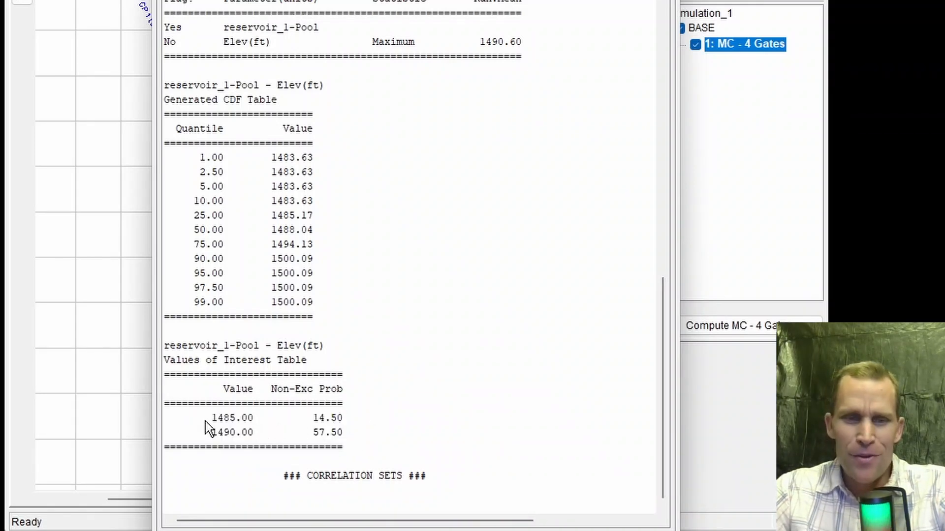
drag(206, 419, 246, 433)
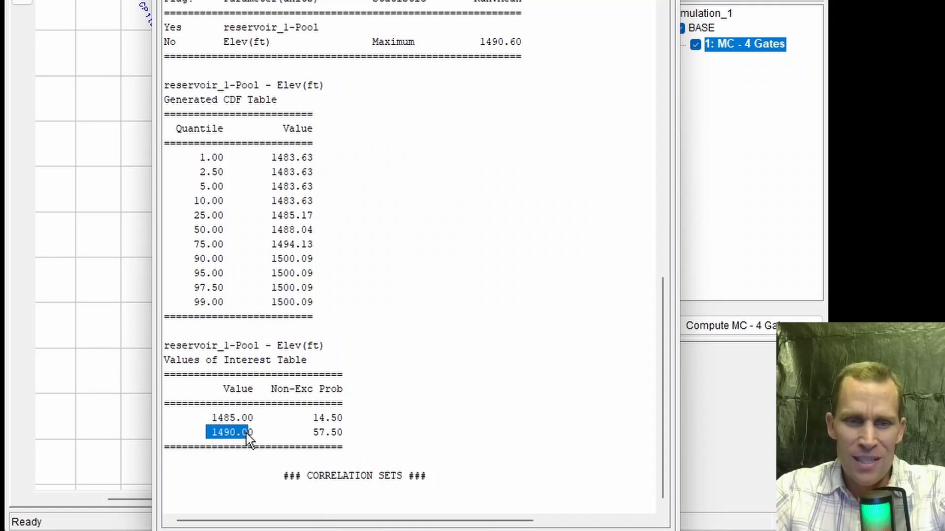
drag(265, 388, 344, 403)
click(362, 395)
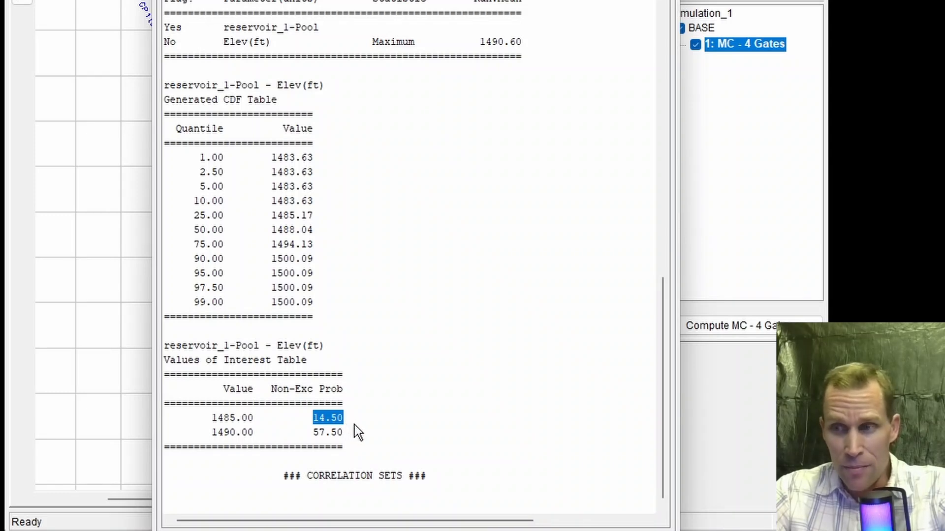
click(211, 423)
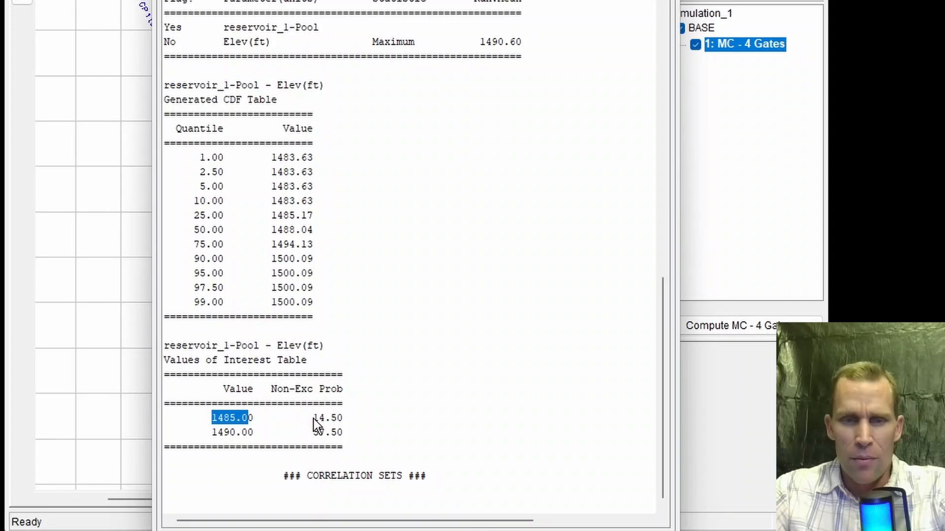
drag(314, 419, 342, 424)
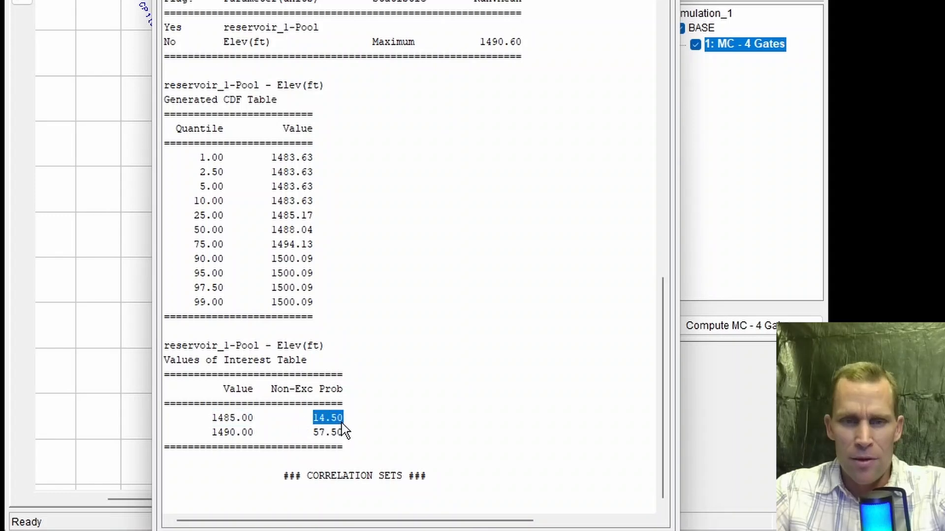
click(316, 437)
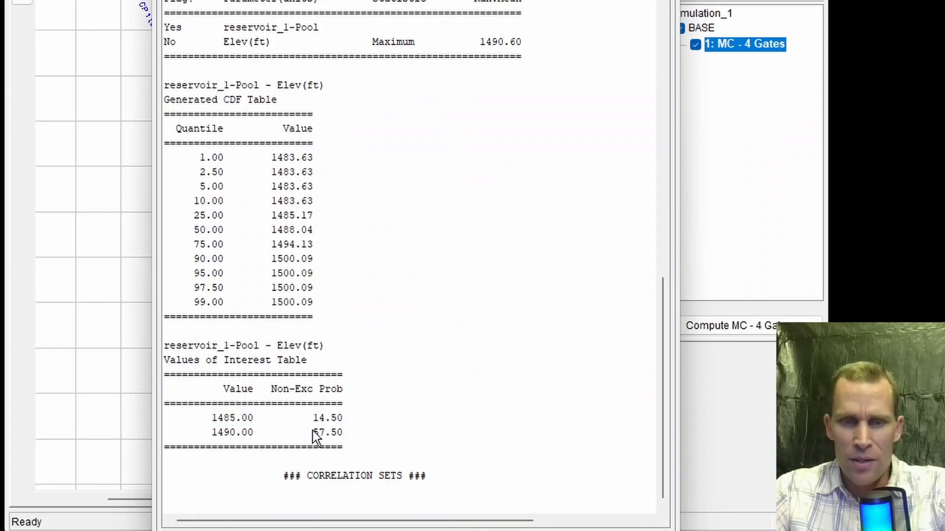
click(362, 433)
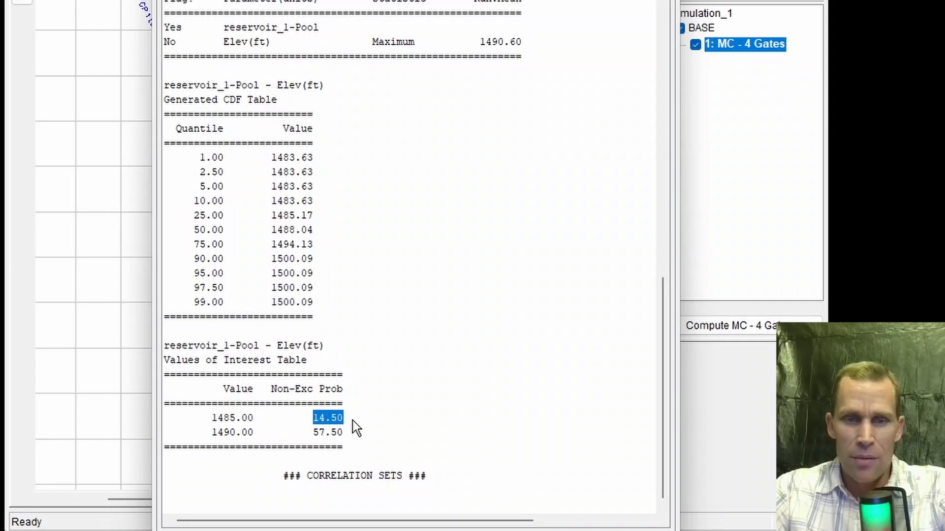
drag(314, 432, 343, 433)
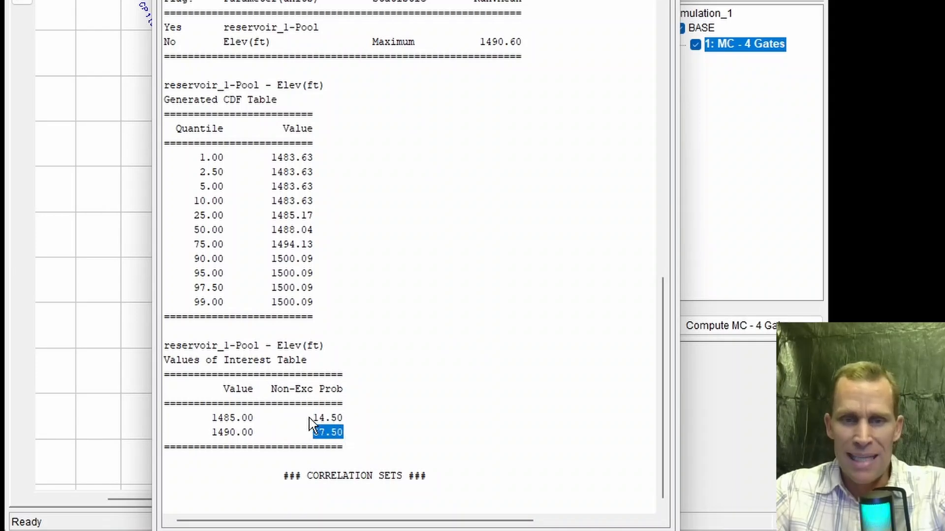
click(356, 439)
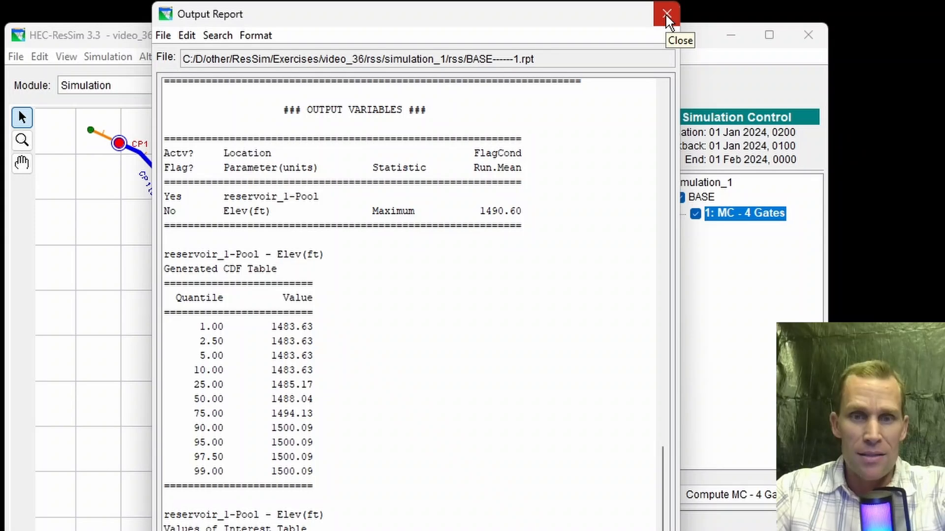
click(667, 14)
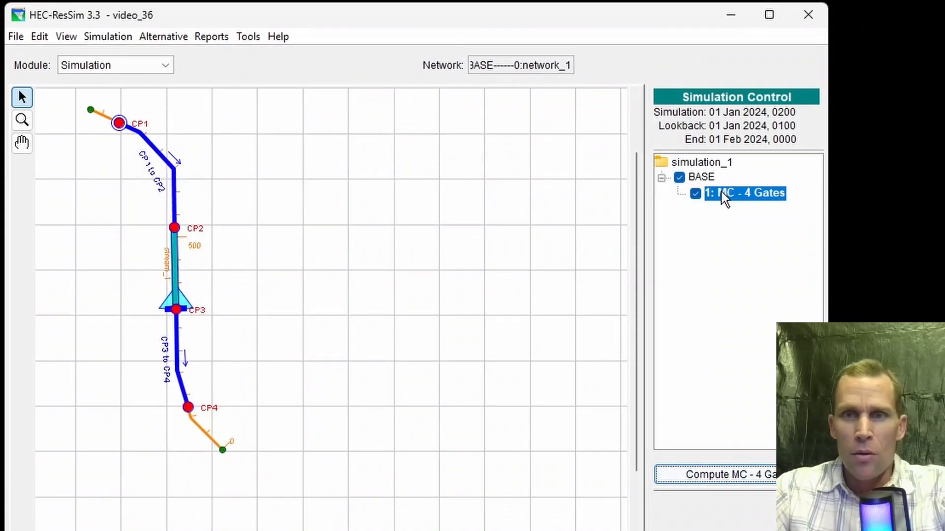
Step: Create a new trial named MC - 6 Gates in simulation_1, based on the MC - 4 Gates trial
right_click(721, 212)
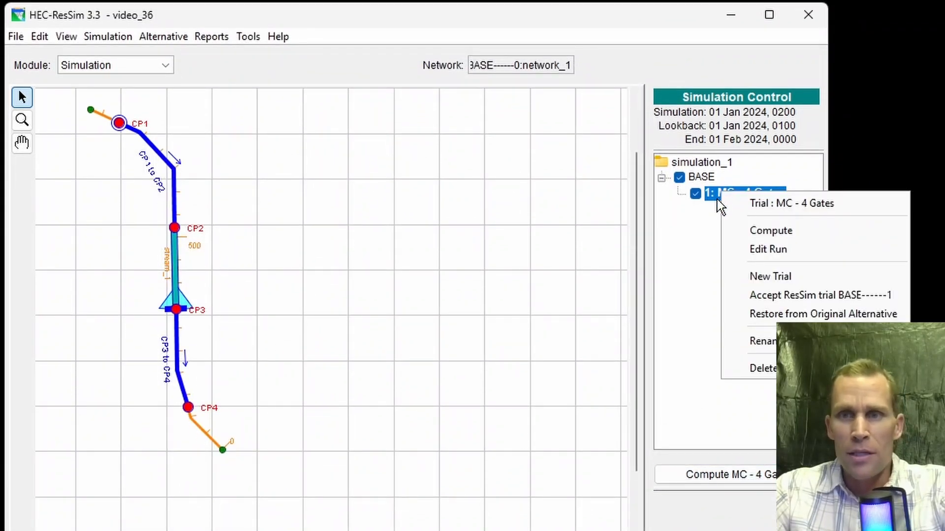
click(755, 279)
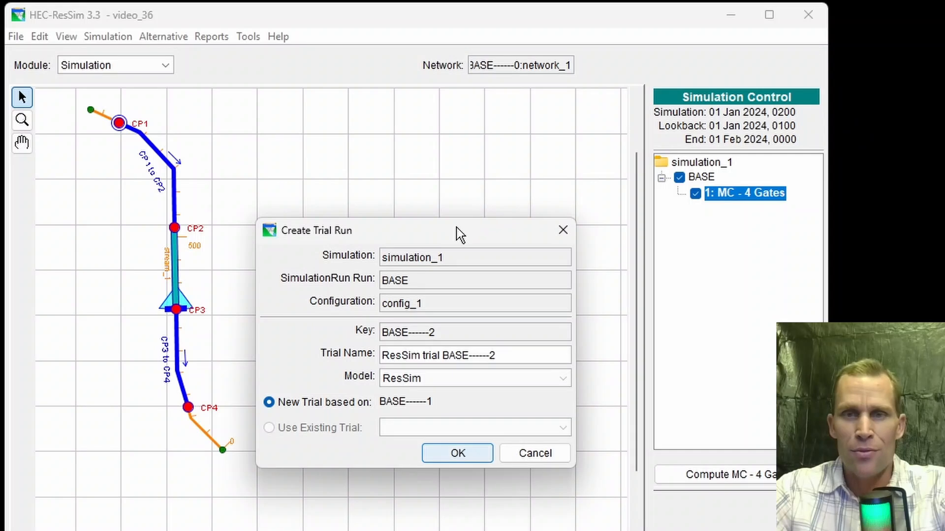
drag(453, 231, 489, 261)
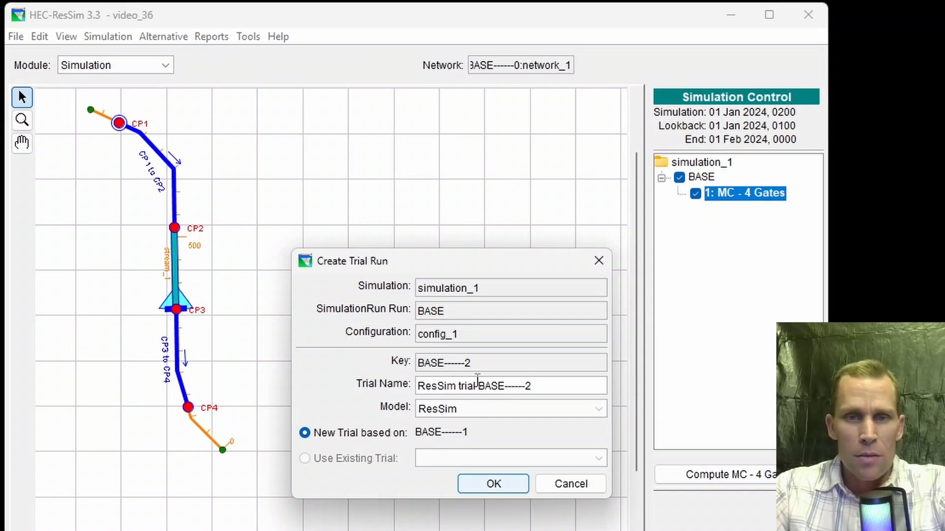
drag(534, 386, 327, 356)
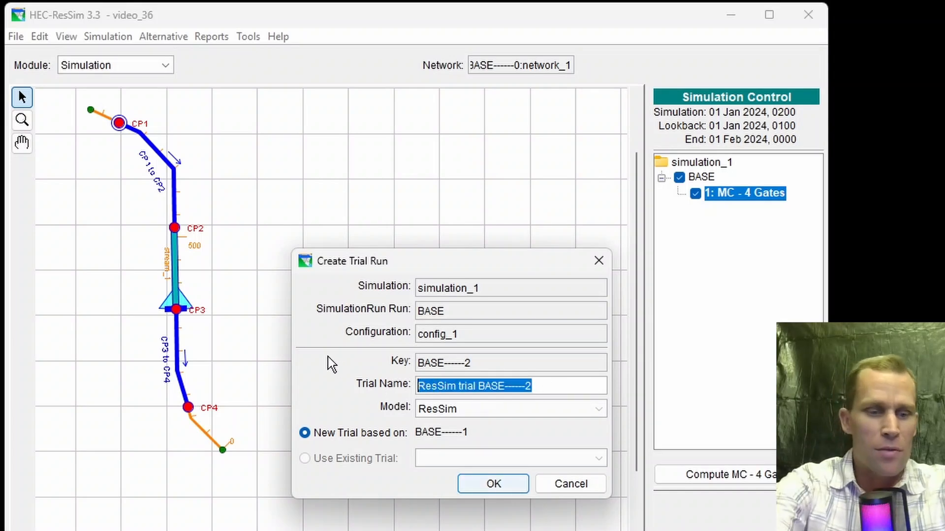
text(MC)
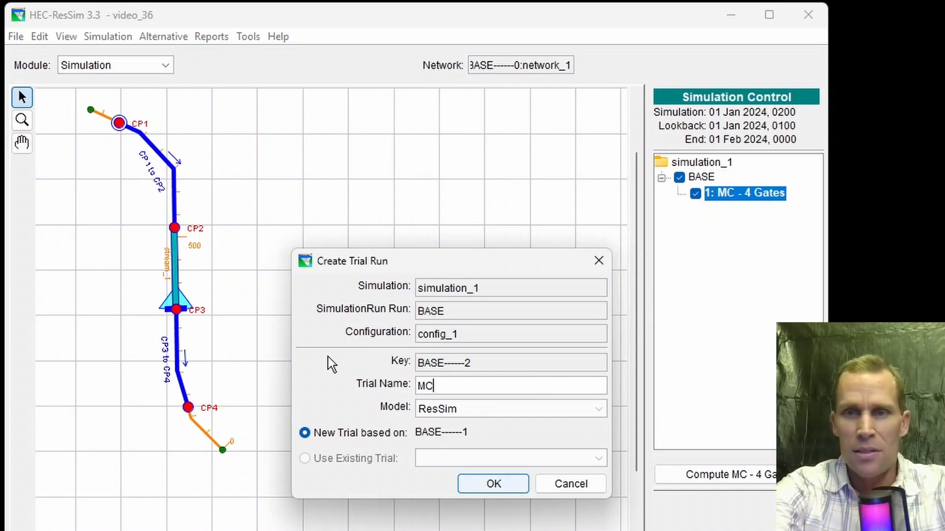
text( - 6 Gates)
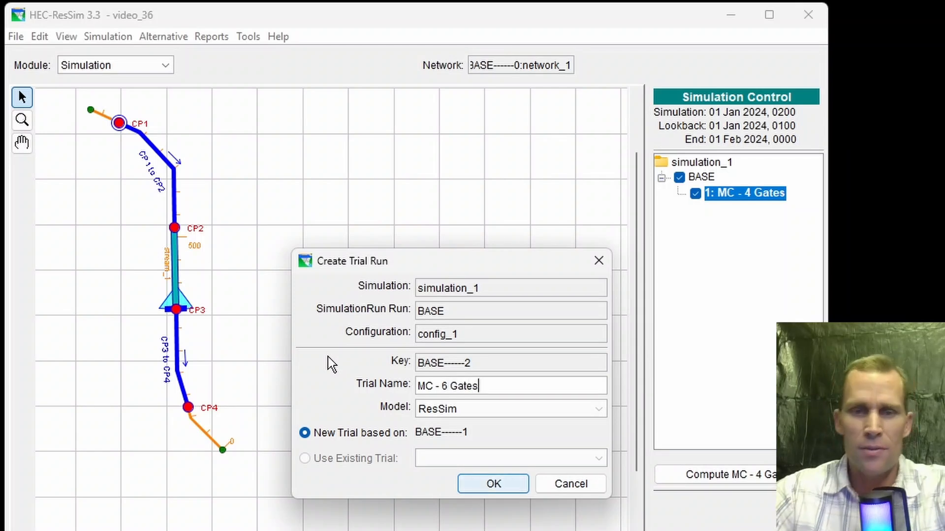
click(506, 481)
Step: Edit the MC - 6 Gates run to set the number of gates of reservoir_1's Controlled Outlet to 6, and save the changes
right_click(726, 210)
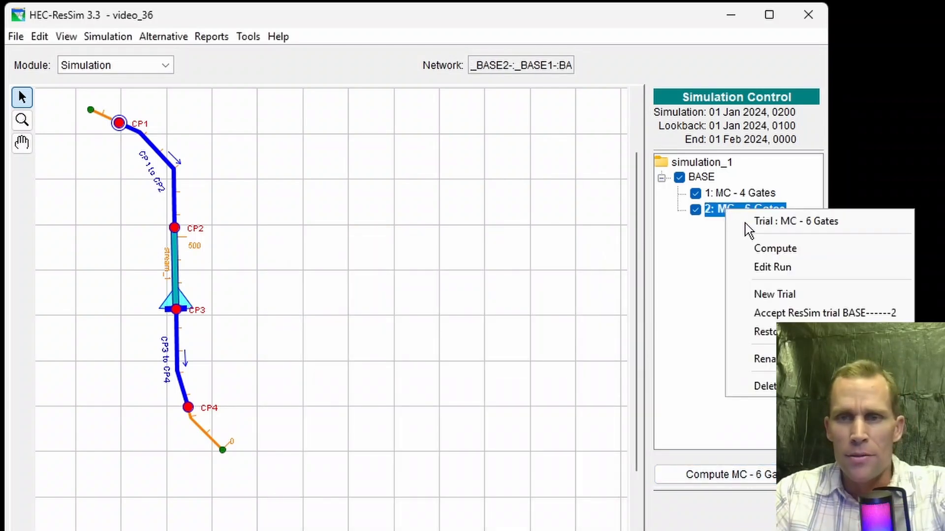
click(772, 266)
drag(509, 253, 589, 280)
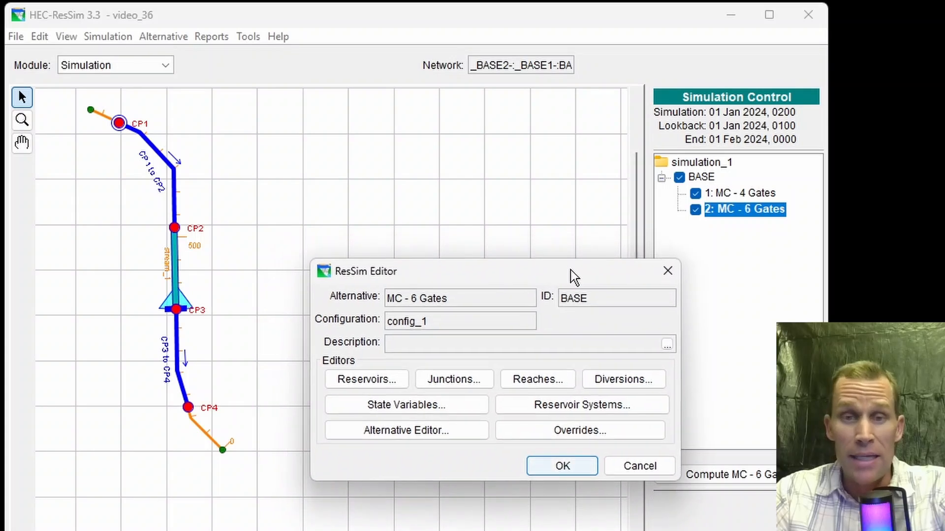
click(381, 384)
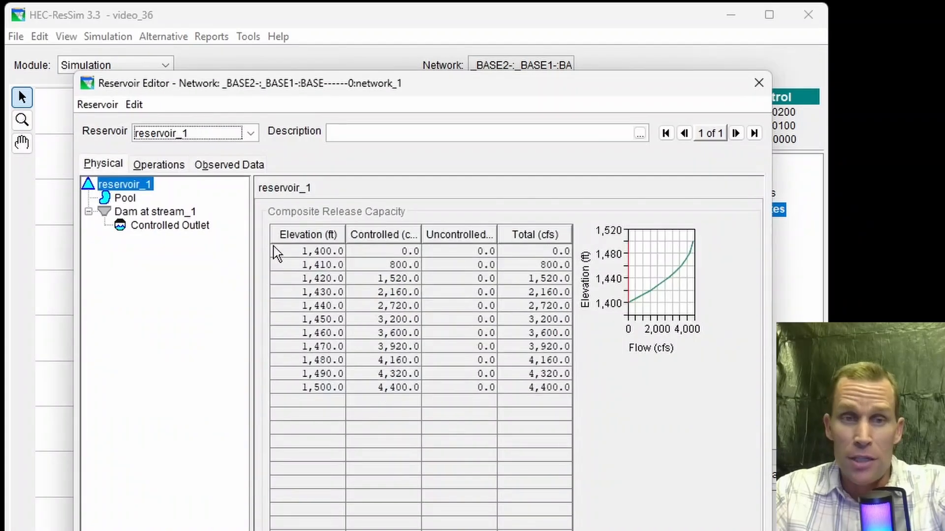
click(191, 227)
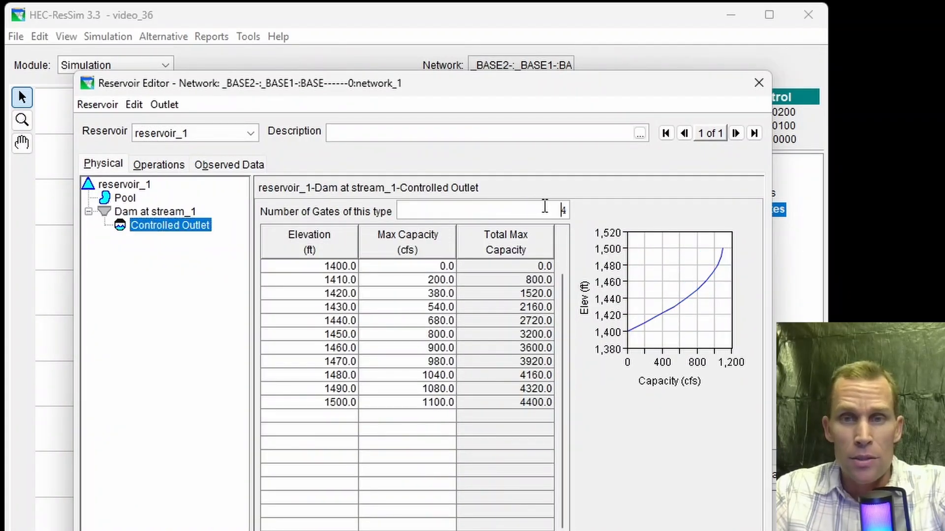
double_click(563, 210)
text(6)
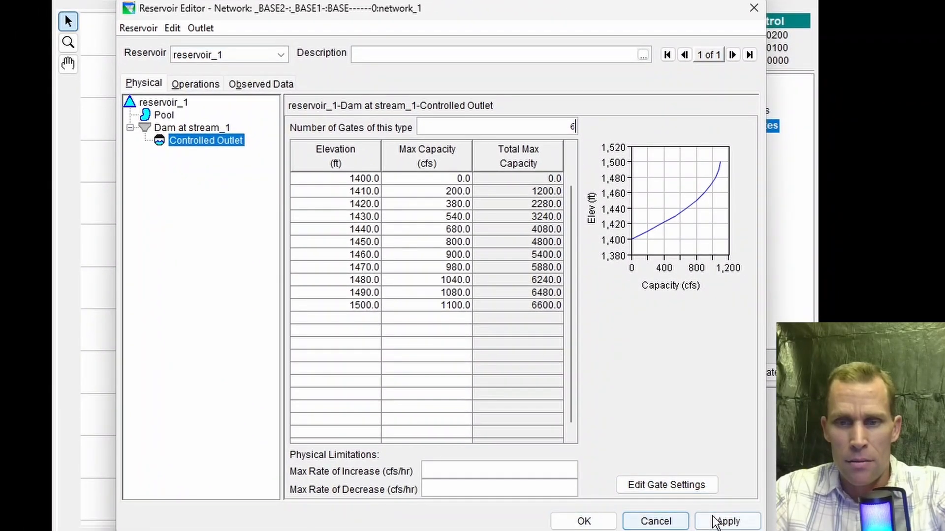
click(728, 522)
click(590, 520)
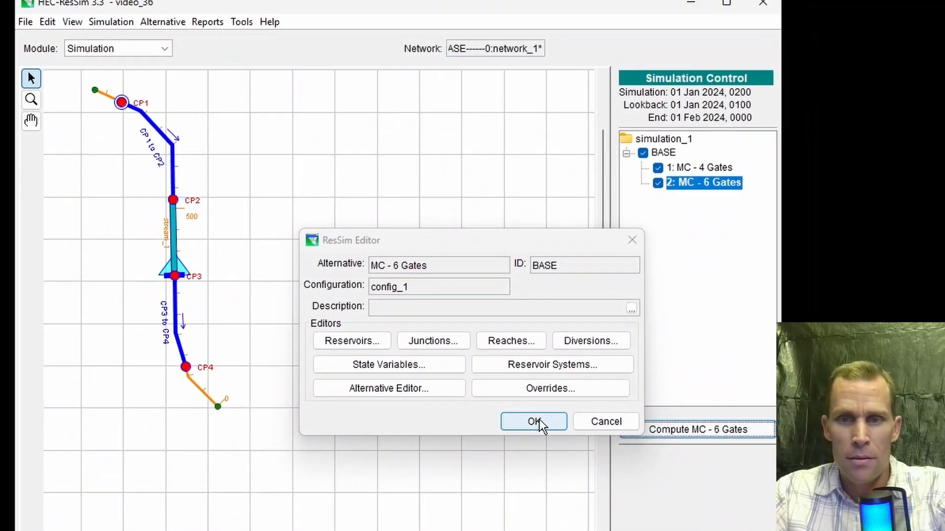
click(571, 364)
Step: Uncheck BASE and MC - 4 Gates, compute the MC - 6 Gates trial and close the finished compute window
click(634, 167)
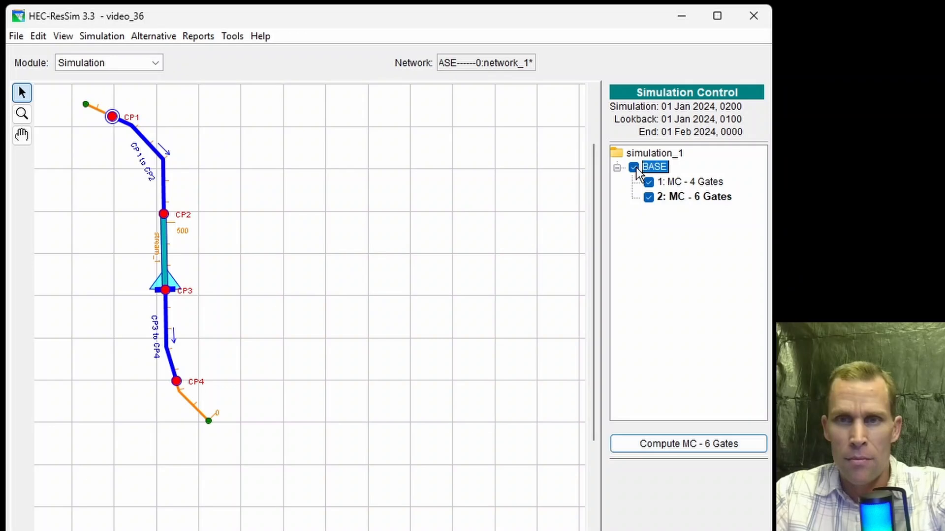
click(652, 187)
click(659, 445)
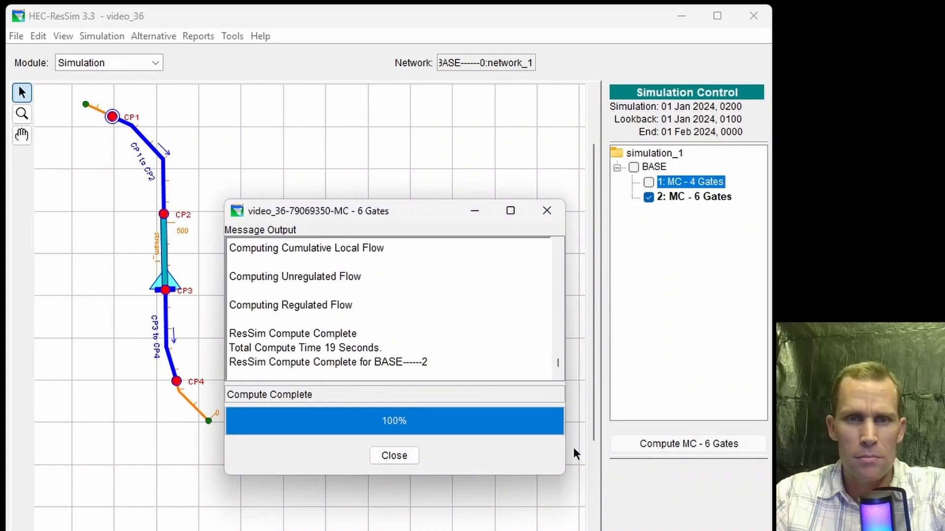
click(405, 460)
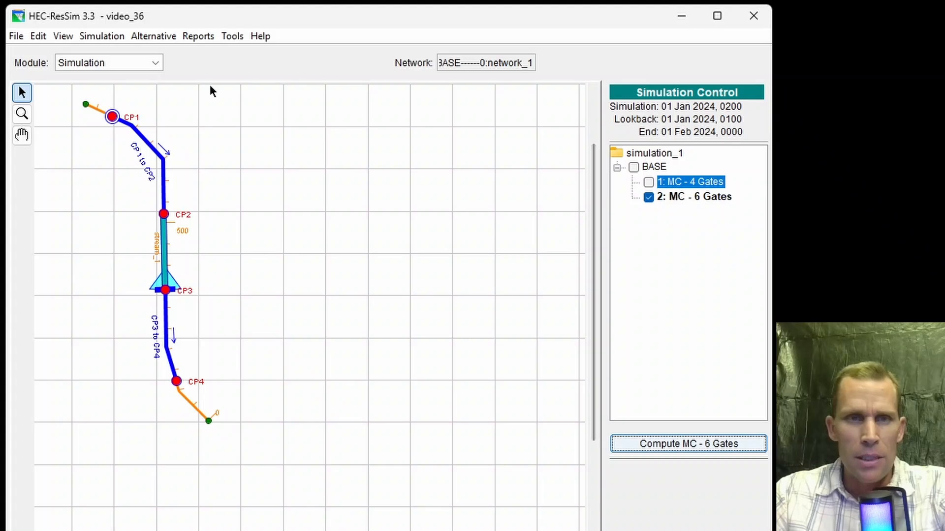
Step: Open the Monte Carlo output report for trial BASE------2
click(228, 36)
mouse_move(202, 37)
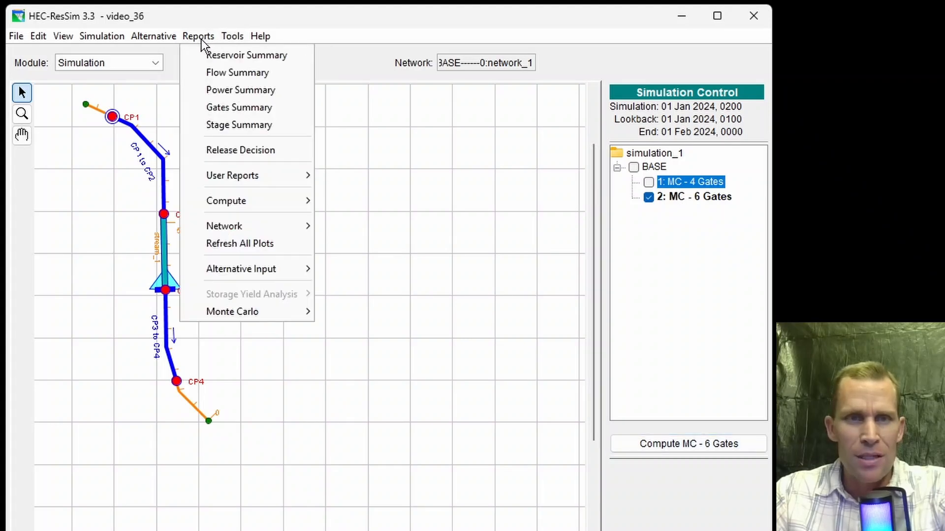
mouse_move(231, 313)
mouse_move(339, 338)
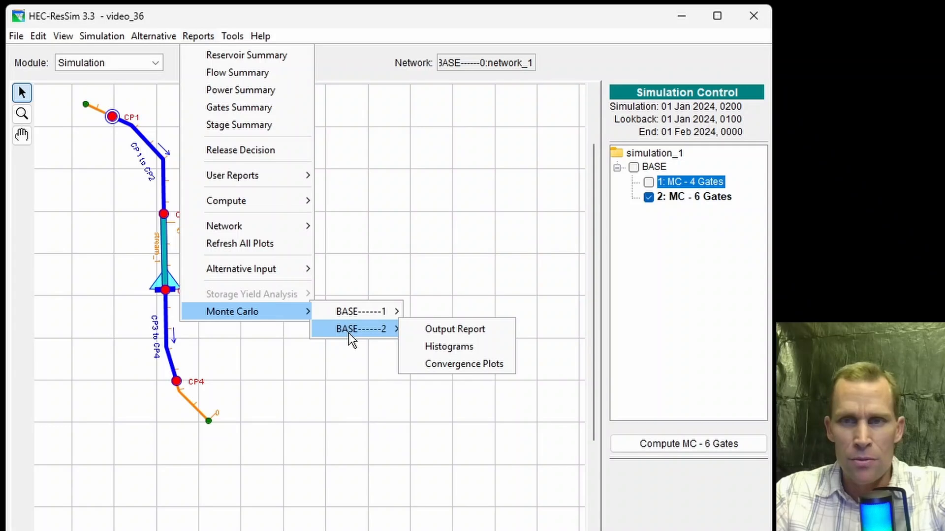
click(451, 329)
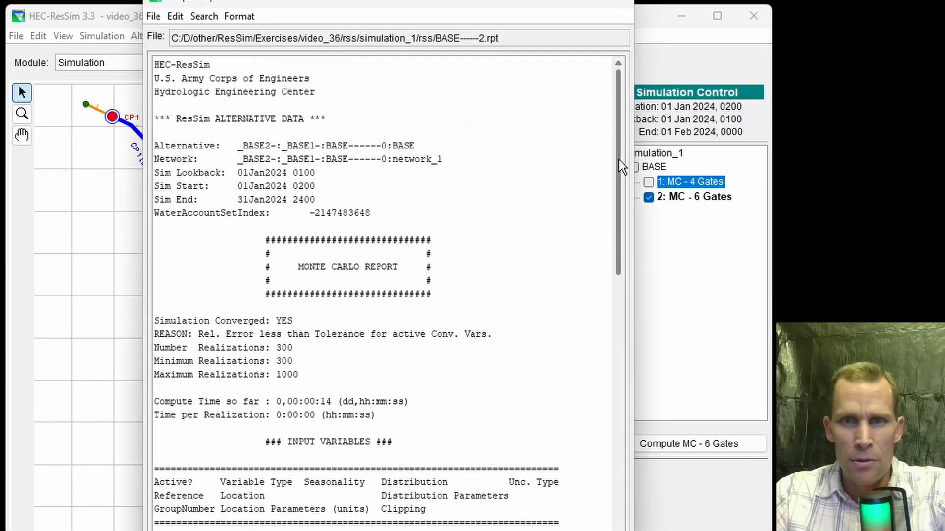
Step: Examine the Values of Interest table for reservoir_1-Pool elevation in the BASE------2 Monte Carlo report
drag(619, 159, 636, 530)
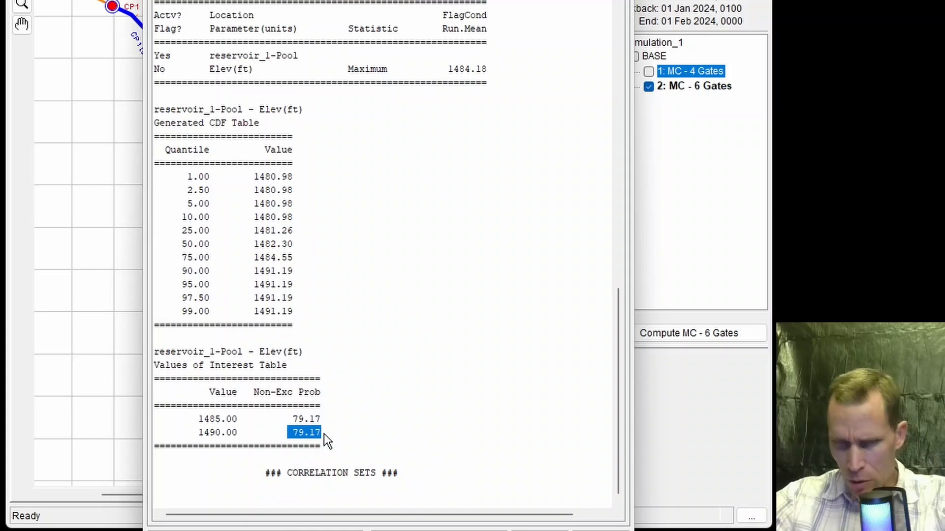
drag(288, 419, 331, 433)
double_click(325, 421)
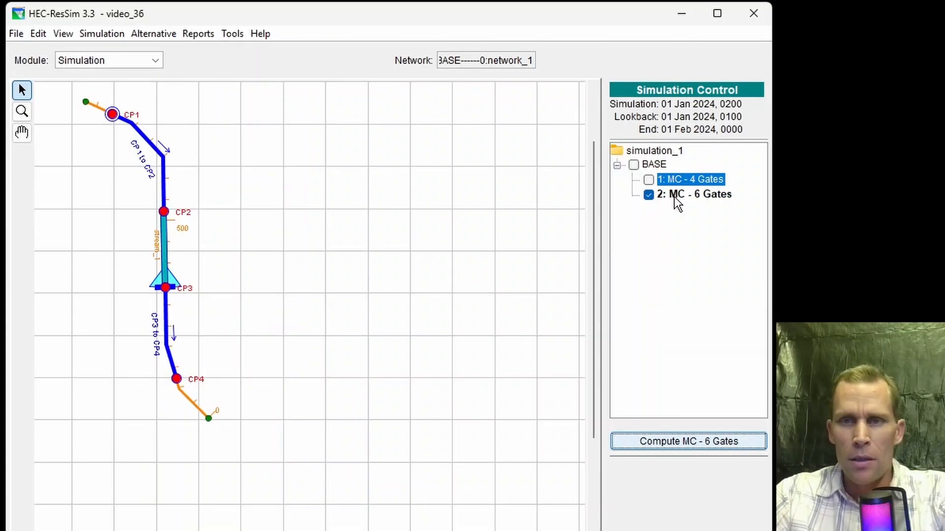
Step: Create a new trial named MC - 7 Gates in simulation_1, based on the MC - 6 Gates trial
right_click(674, 88)
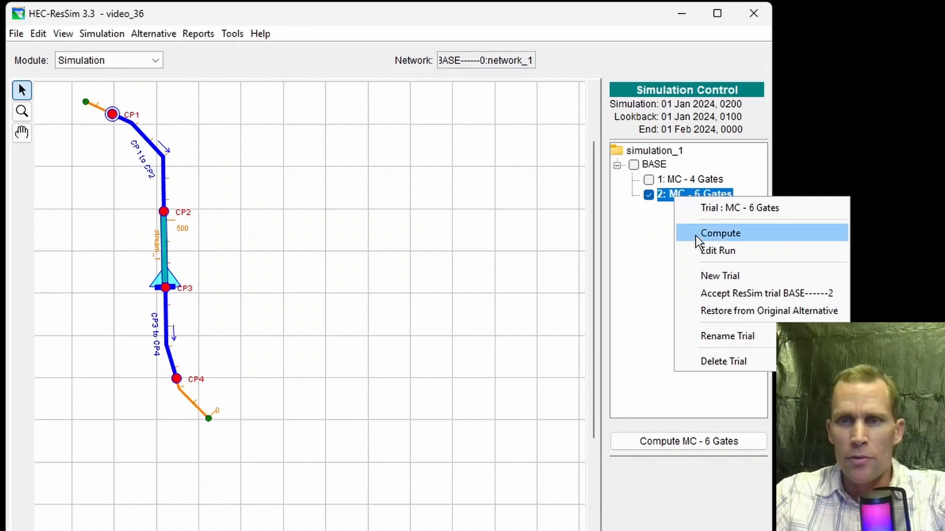
click(713, 277)
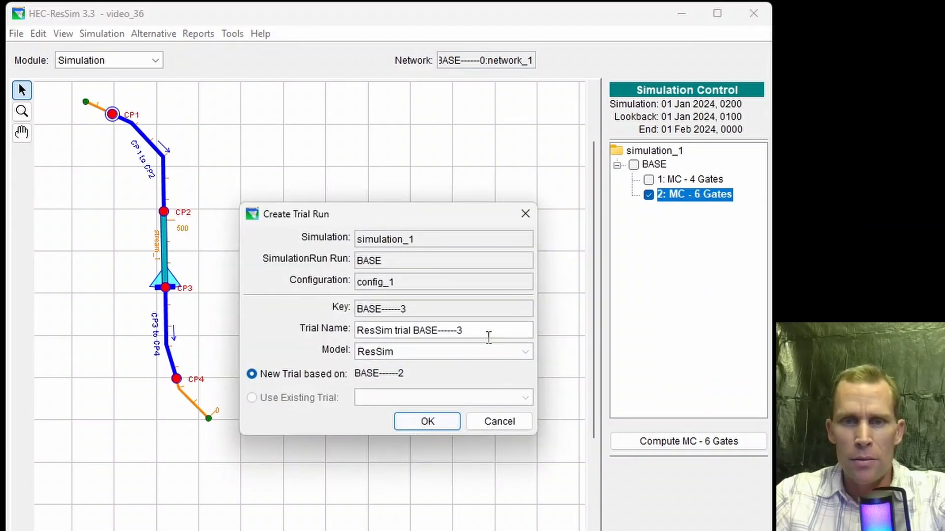
drag(487, 330, 171, 325)
text(MC - 7 Gates)
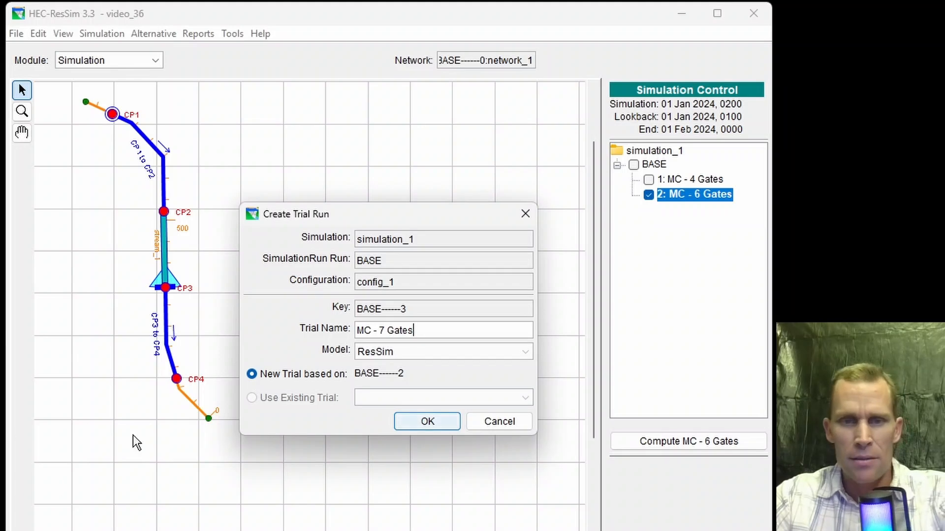
click(426, 421)
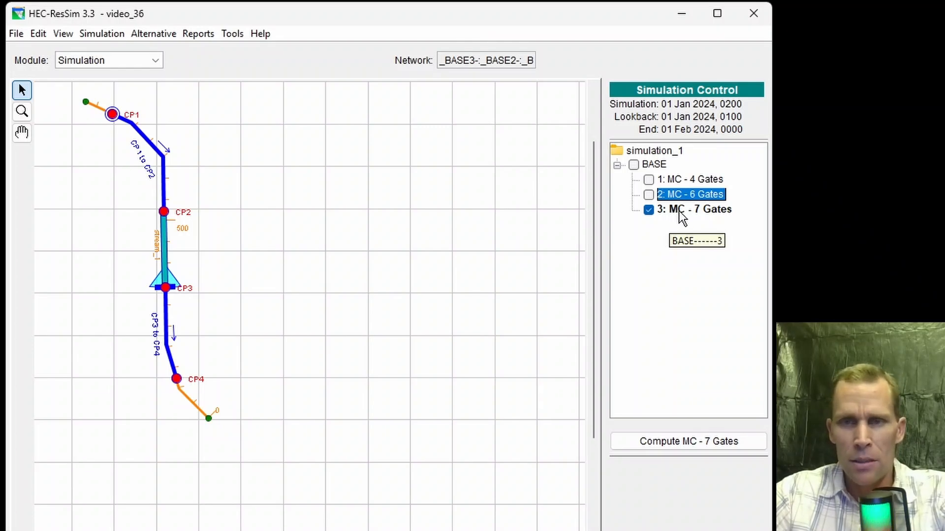
Step: Edit the MC - 7 Gates run to set the number of gates of reservoir_1's Controlled Outlet to 7, and save the changes
right_click(680, 216)
click(704, 262)
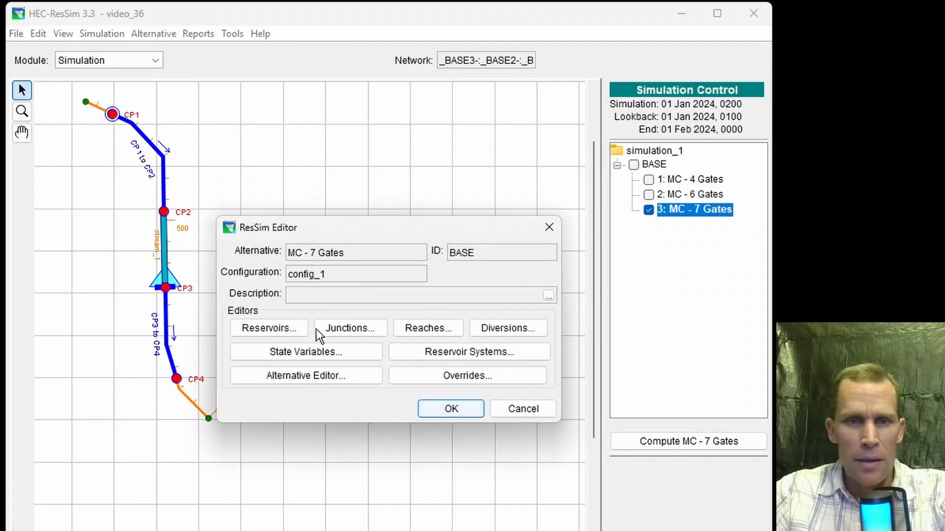
click(287, 329)
click(170, 211)
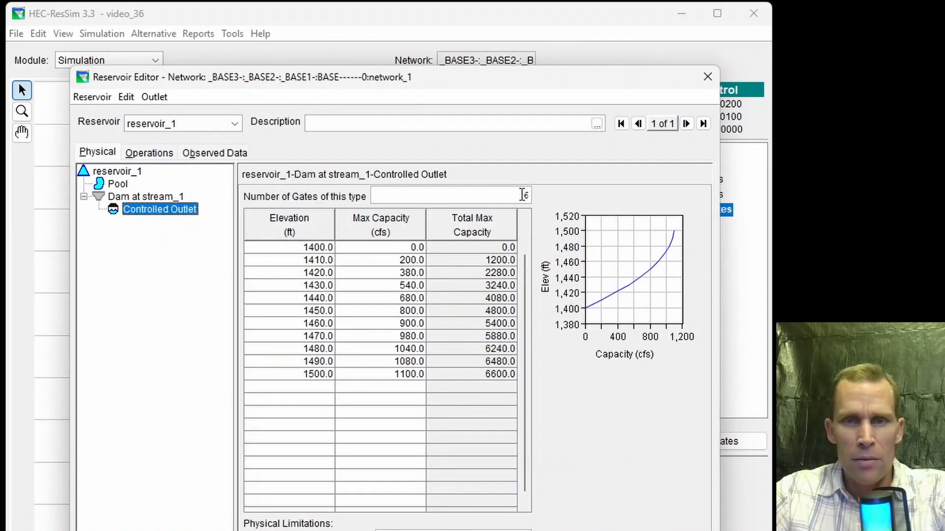
key(BackSpace)
text(7)
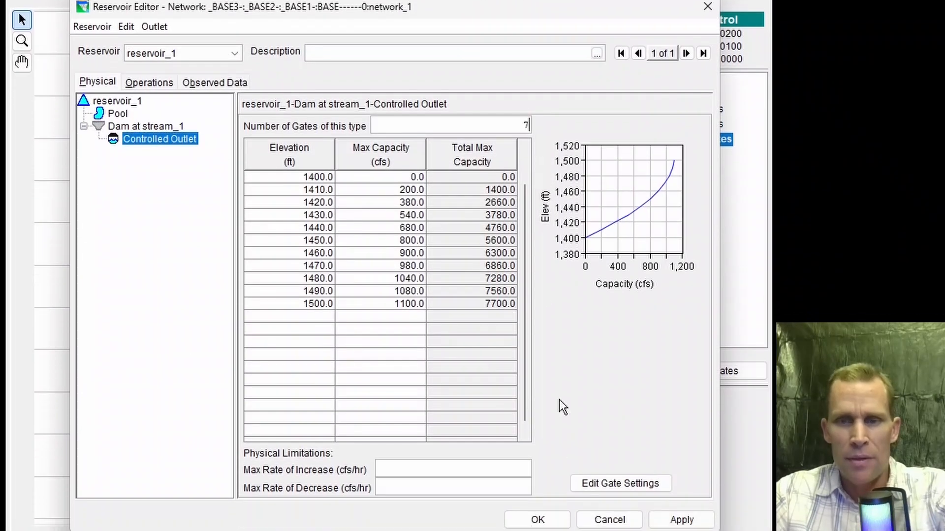
click(681, 519)
click(538, 520)
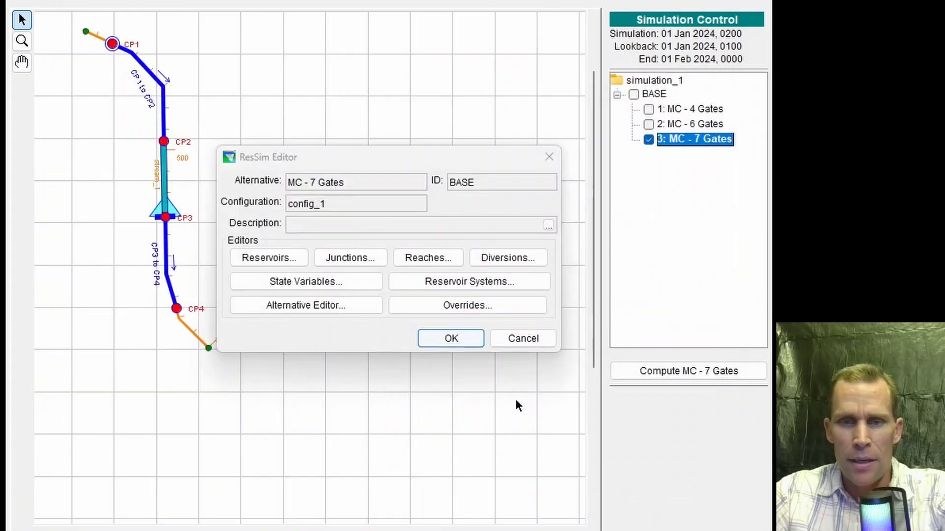
click(452, 339)
Step: Compute the MC - 7 Gates trial and open the Monte Carlo output report for BASE------3
click(672, 373)
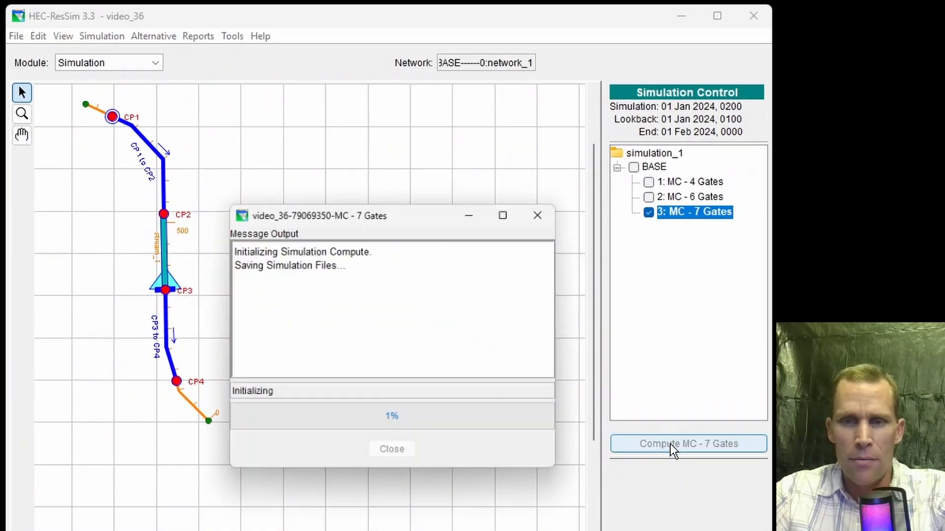
click(392, 450)
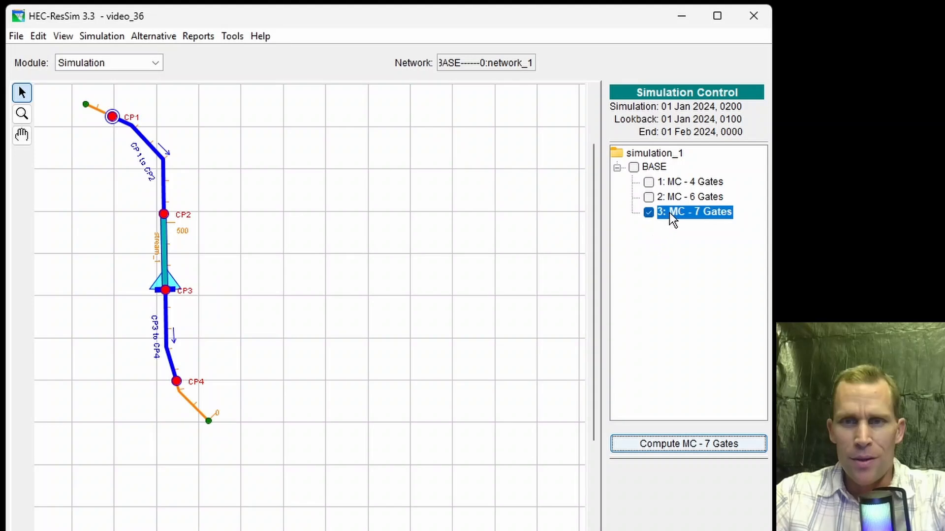
click(198, 36)
mouse_move(225, 311)
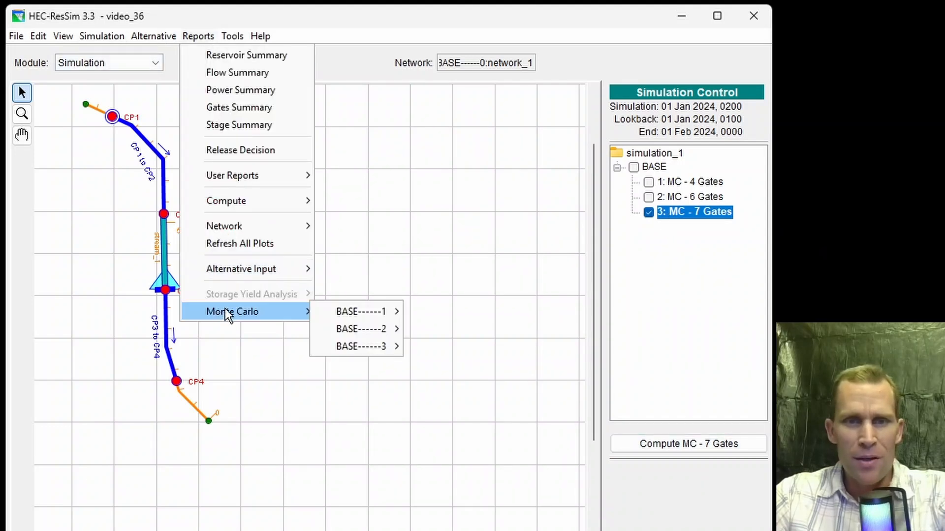
mouse_move(356, 349)
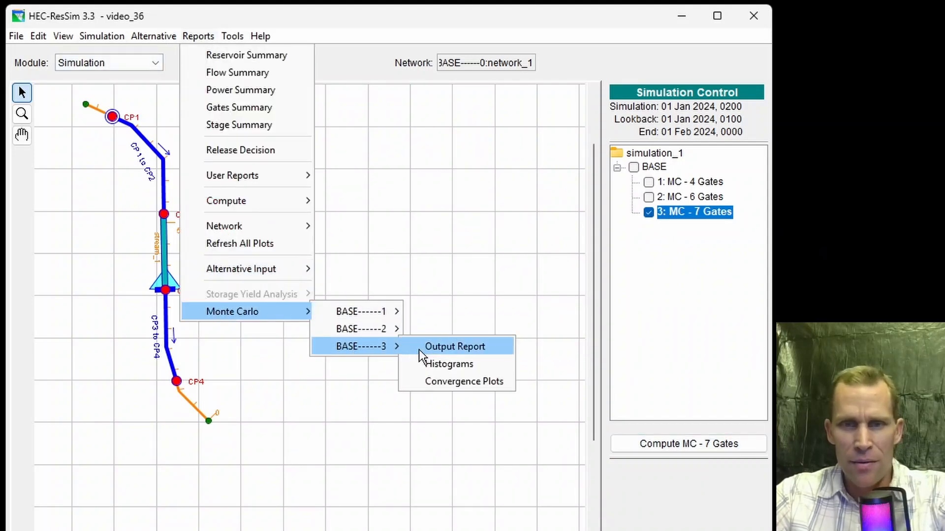
click(453, 350)
Step: Examine the non-exceedance probabilities for elevations 1485 and 1490 ft in the MC - 7 Gates report's Values of Interest table
drag(614, 158, 630, 421)
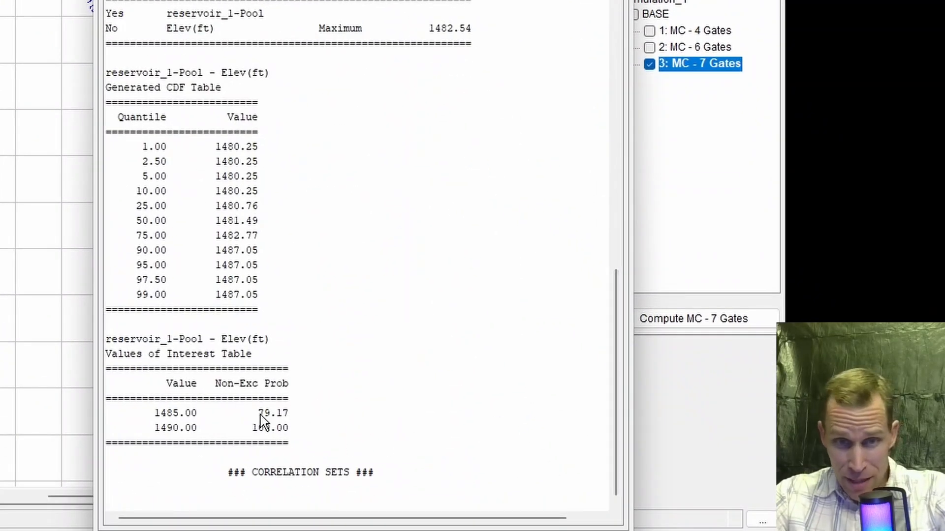
drag(258, 414, 290, 437)
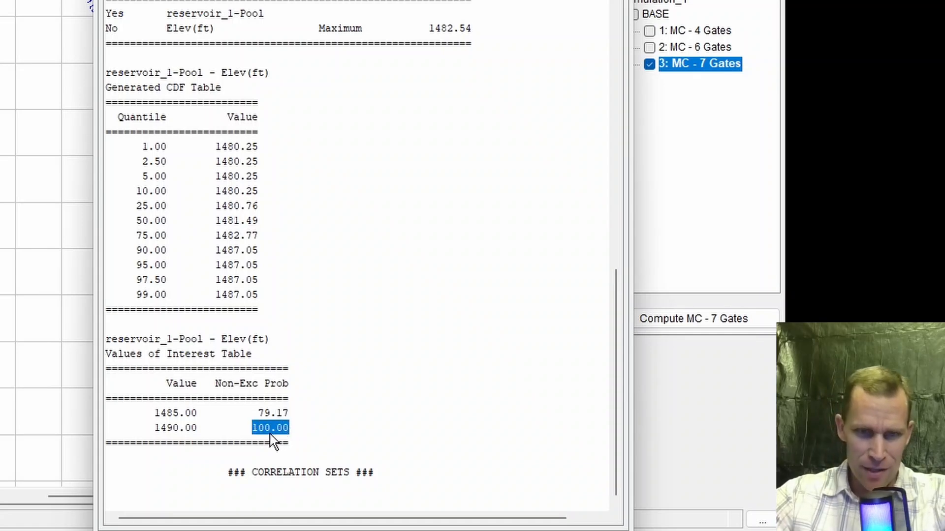
drag(149, 441, 291, 435)
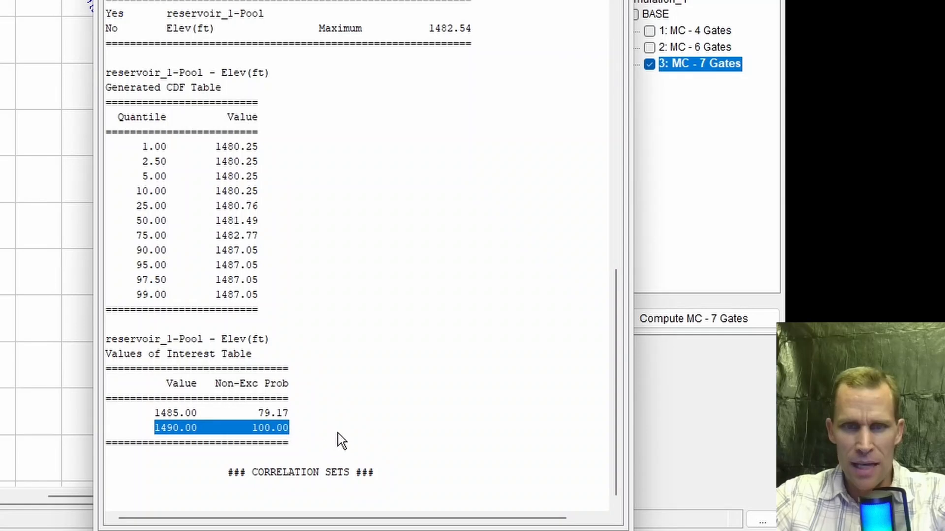
click(179, 438)
drag(153, 414, 272, 415)
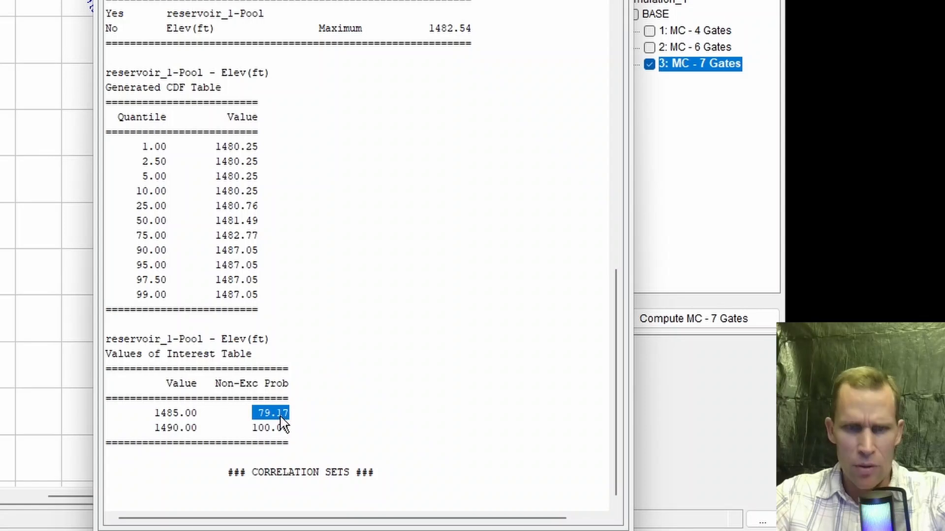
drag(153, 413, 203, 423)
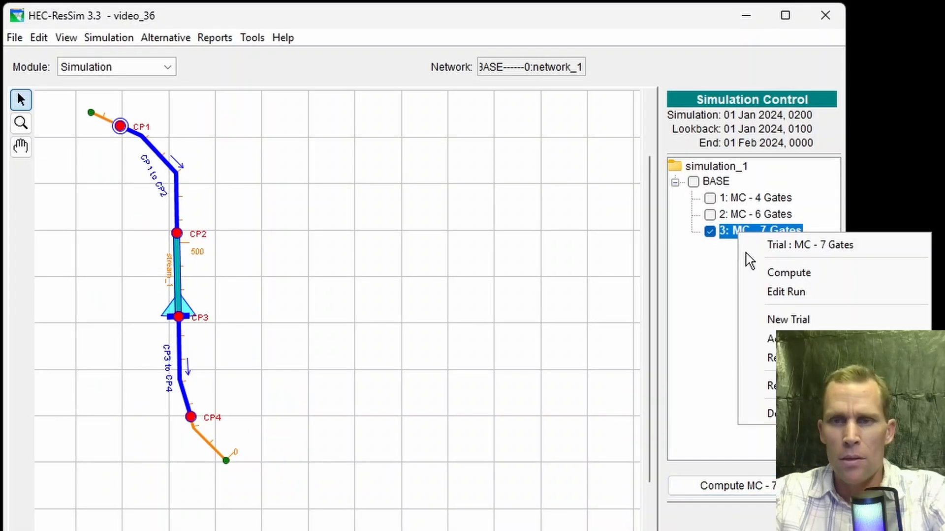
Step: Create a new trial named MC - 8 Gates based on MC - 7 Gates, and uncheck the MC - 7 Gates trial
click(767, 319)
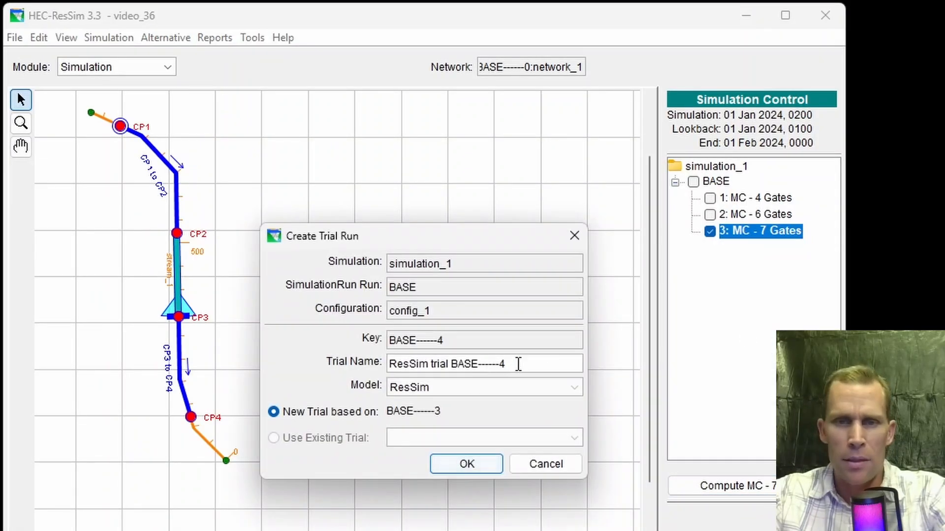
drag(516, 363, 270, 362)
text(MC)
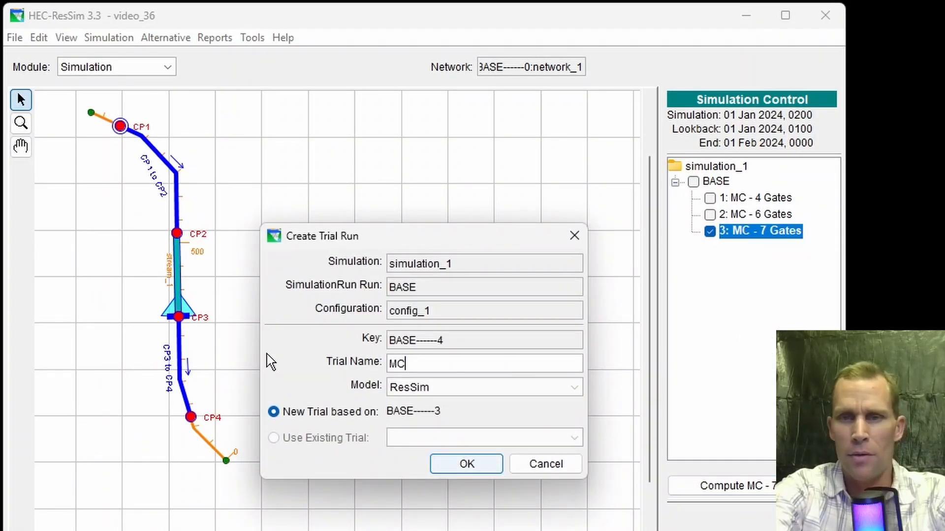
text( - 8 Gates)
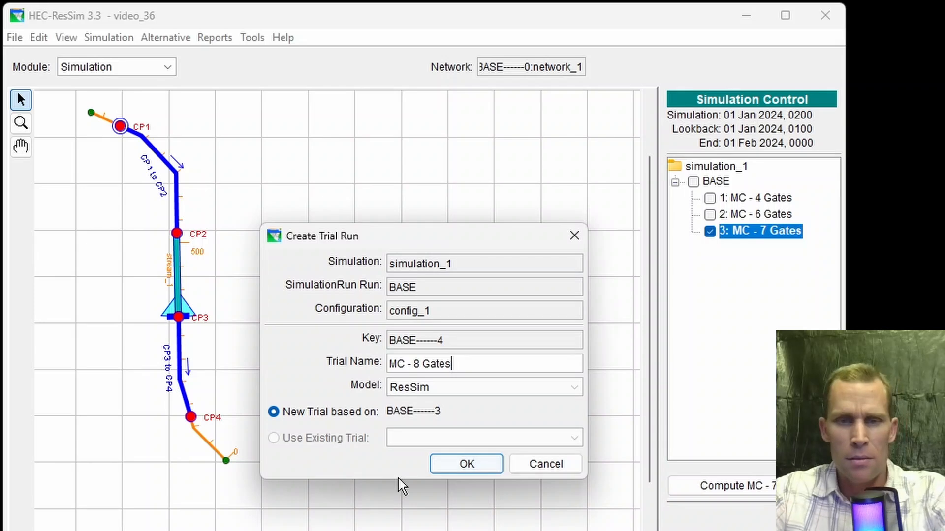
click(464, 464)
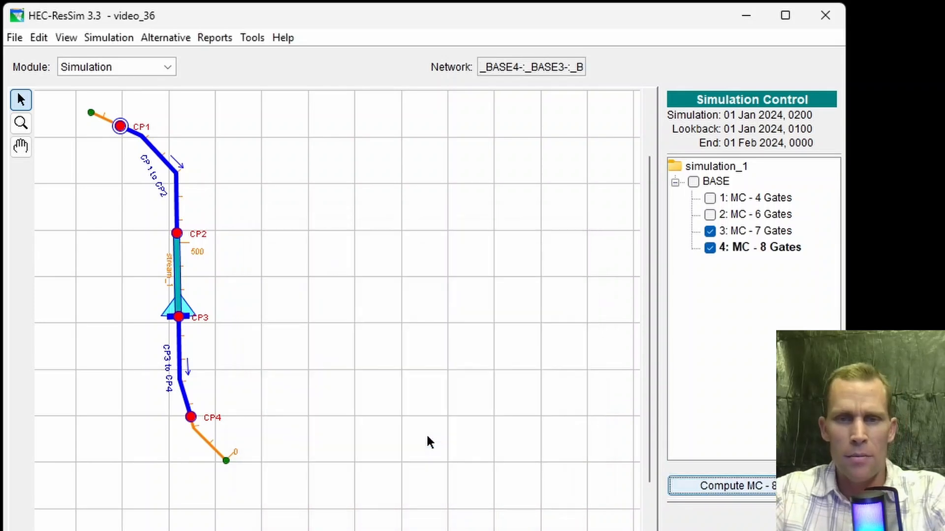
click(709, 231)
Step: Edit the MC - 8 Gates run to set the number of gates of reservoir_1's Controlled Outlet to 8, and save the changes
right_click(734, 250)
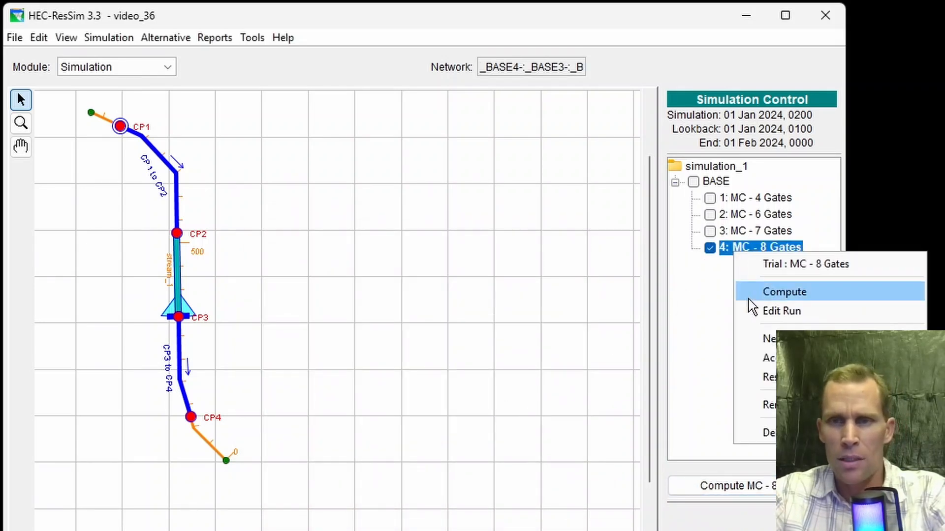
click(781, 312)
click(329, 369)
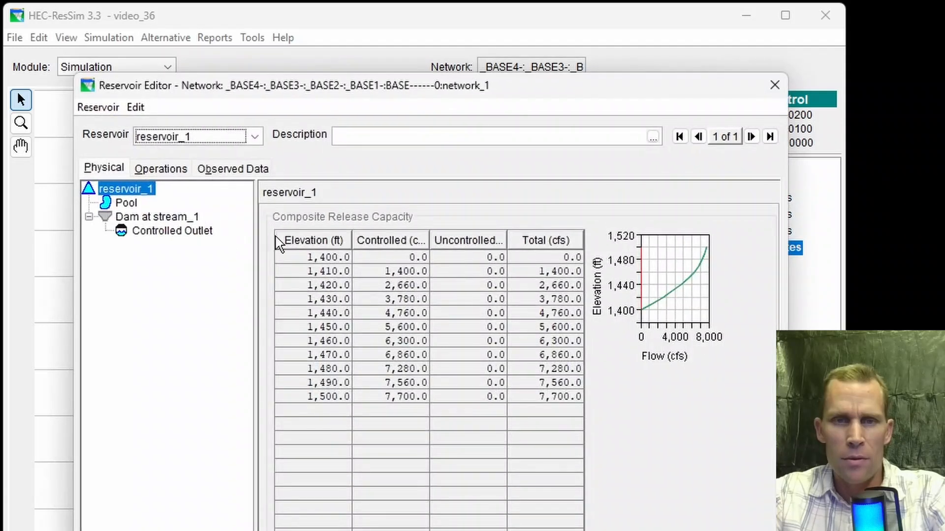
click(190, 230)
drag(506, 219, 598, 216)
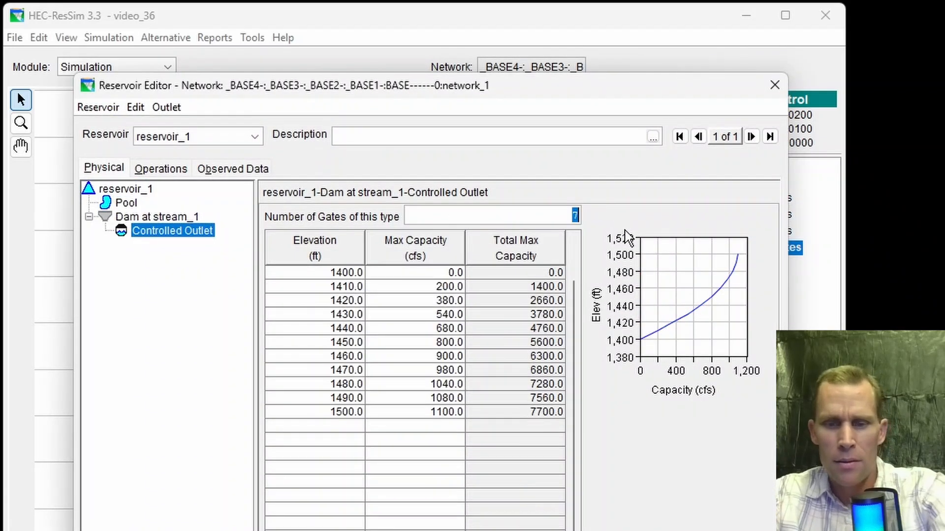
text(8)
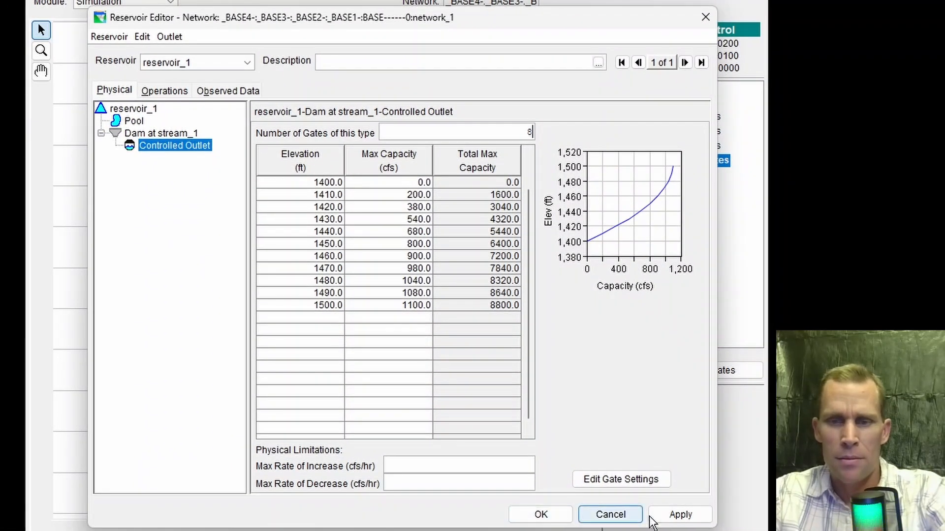
click(653, 521)
click(539, 514)
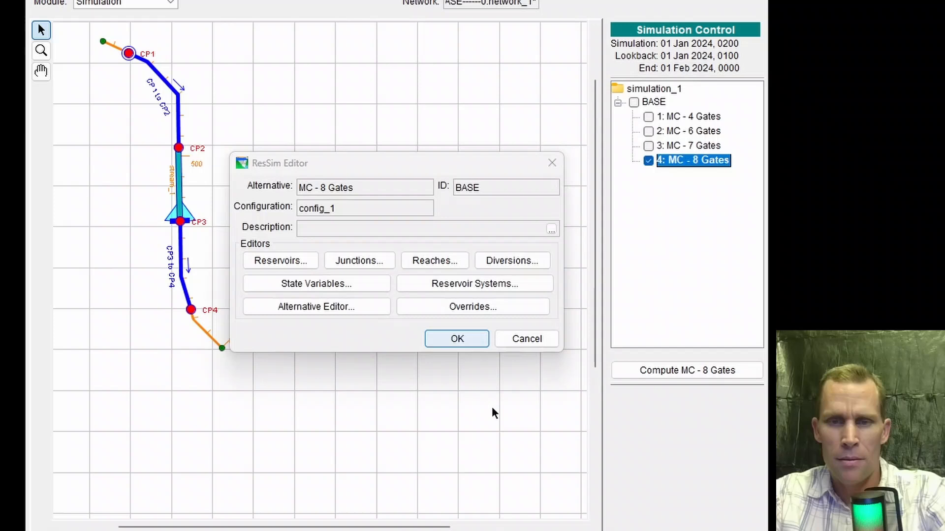
click(470, 345)
Step: Compute the MC - 8 Gates trial and open the Monte Carlo output report for BASE------4
click(654, 367)
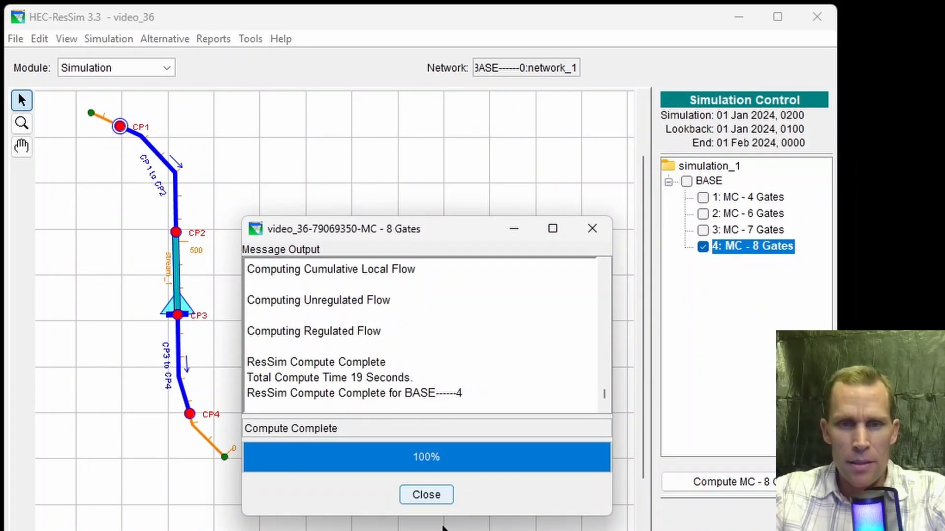
click(432, 496)
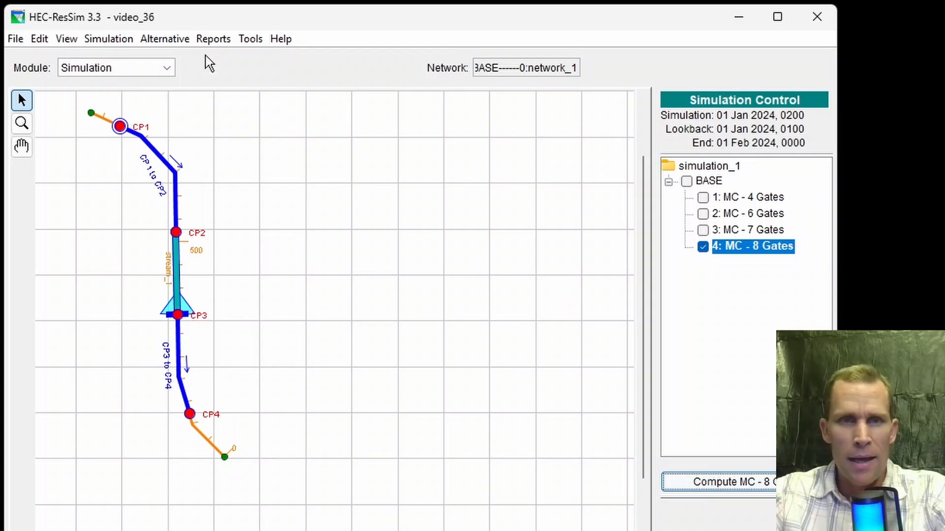
click(214, 39)
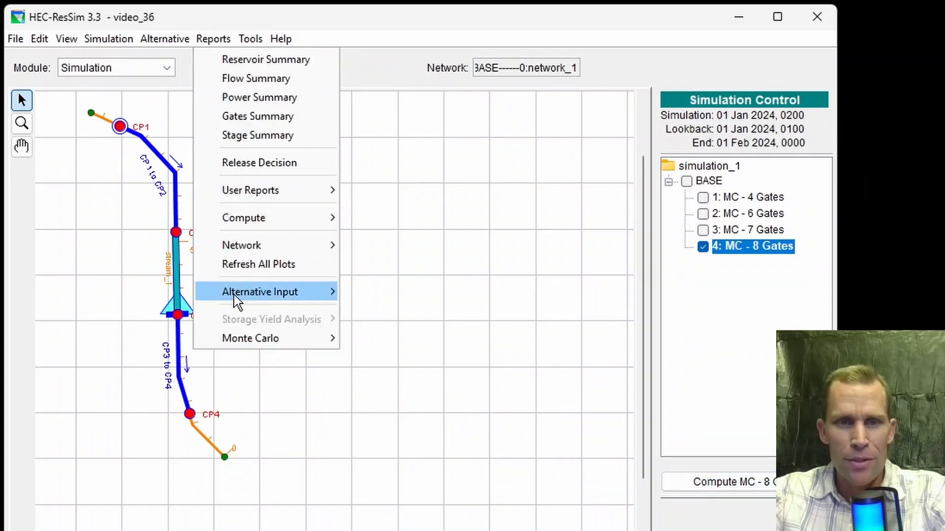
mouse_move(250, 339)
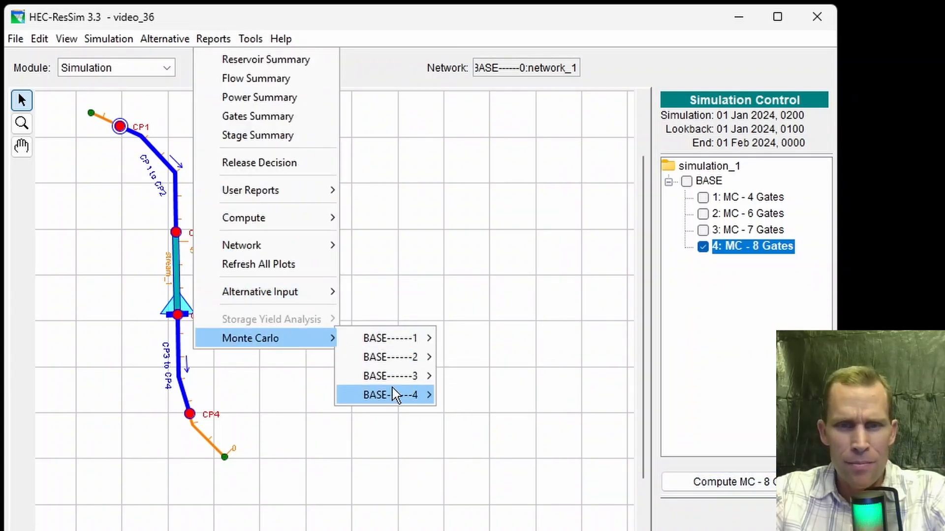
mouse_move(420, 396)
click(470, 396)
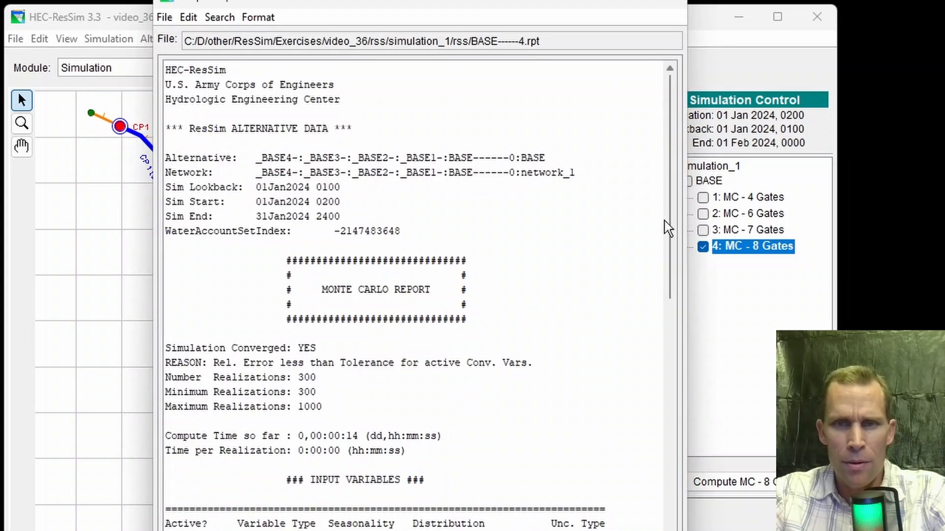
Step: Examine the non-exceedance probabilities for elevations 1485 and 1490 ft in the MC - 8 Gates report's Values of Interest table
drag(668, 221, 659, 530)
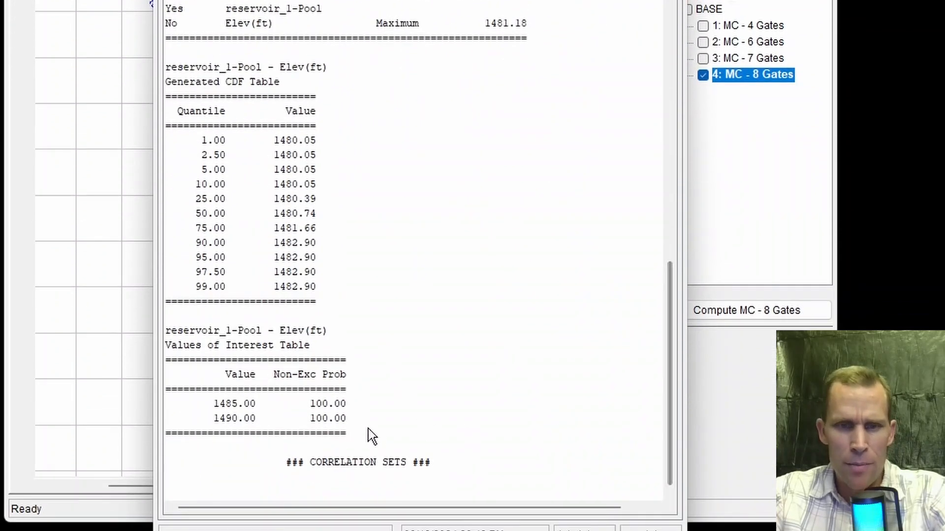
drag(368, 429, 172, 405)
click(199, 398)
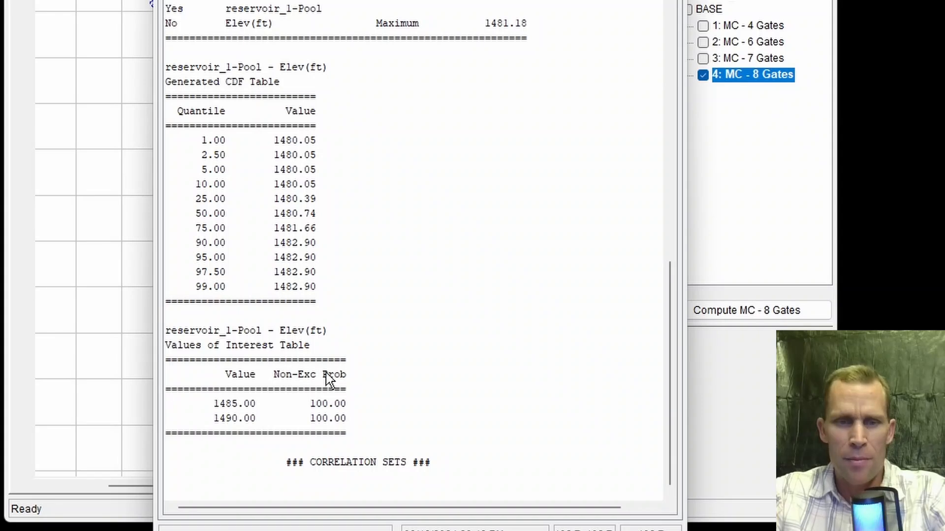
Step: Switch to the Excel summary and review the non-exceedance probabilities for each gate count at both water surface elevations
drag(212, 419, 256, 424)
click(215, 429)
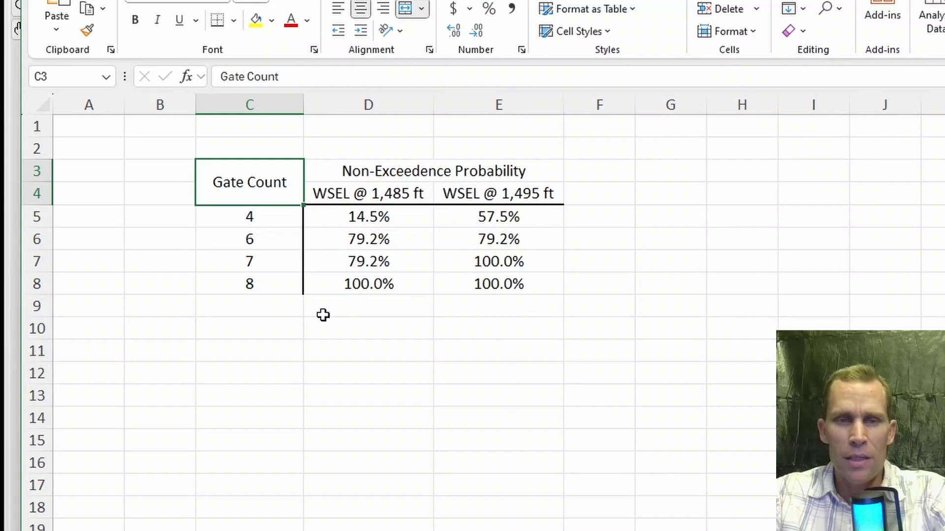
click(241, 213)
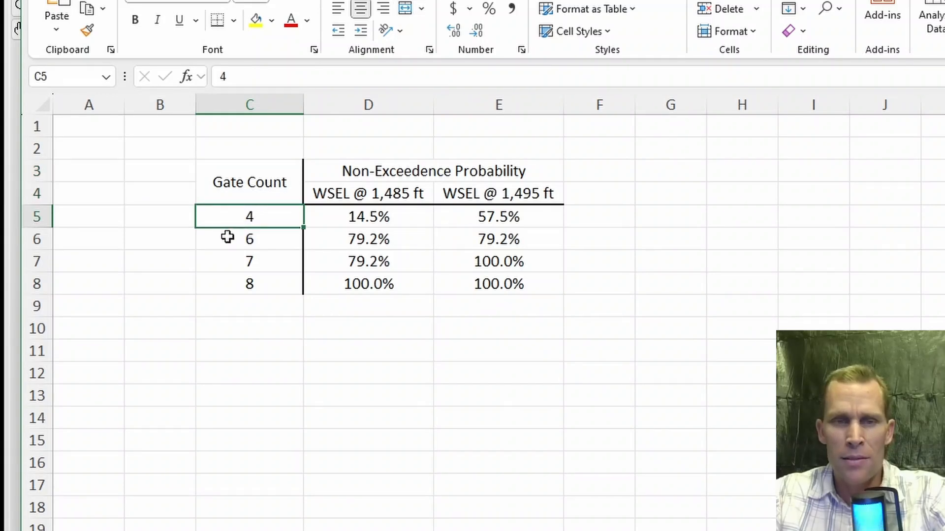
click(227, 240)
click(238, 264)
click(243, 283)
click(249, 216)
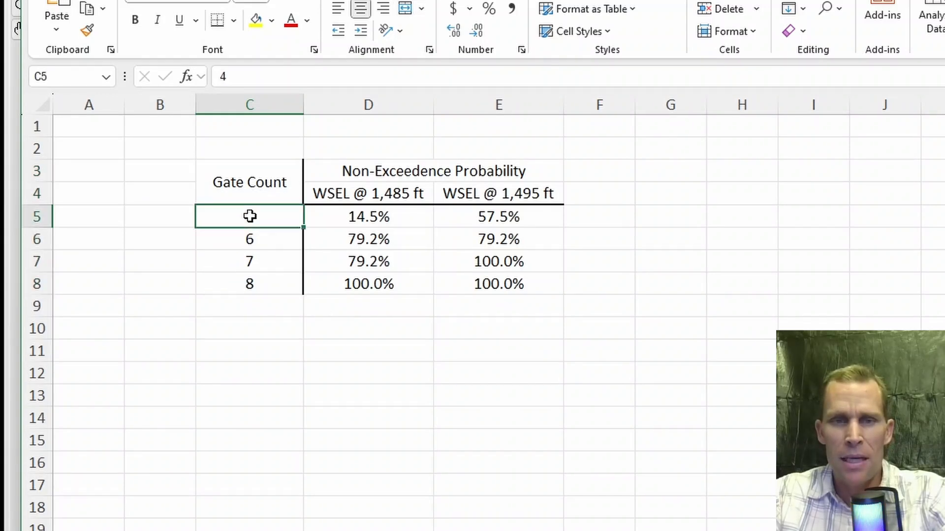
click(347, 193)
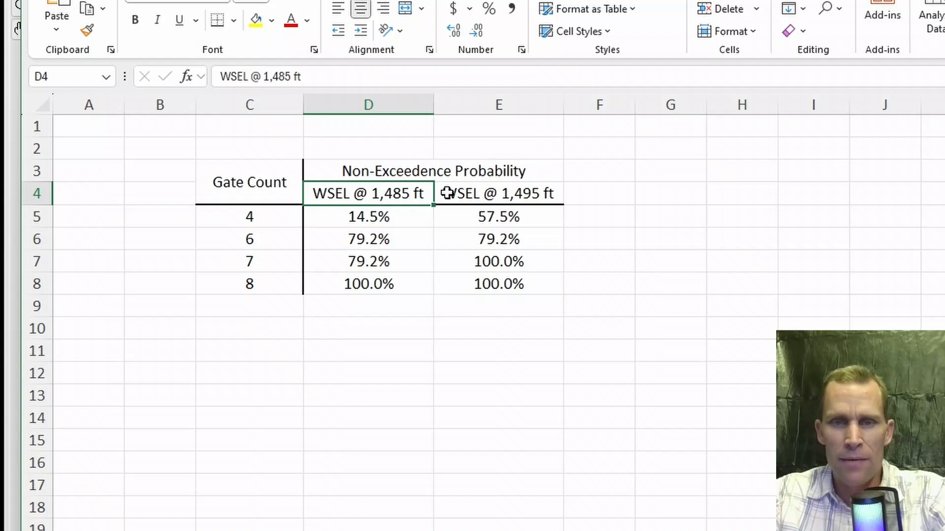
click(485, 195)
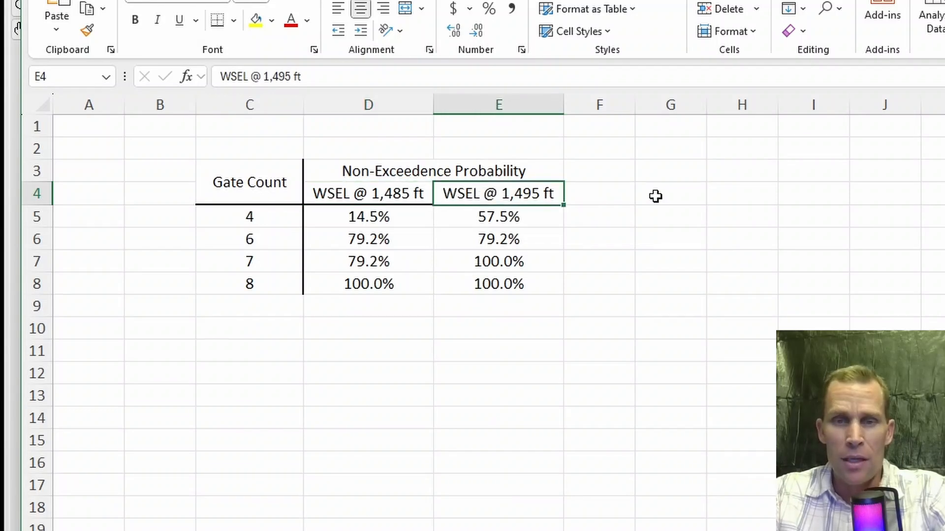
drag(375, 217, 494, 285)
click(671, 295)
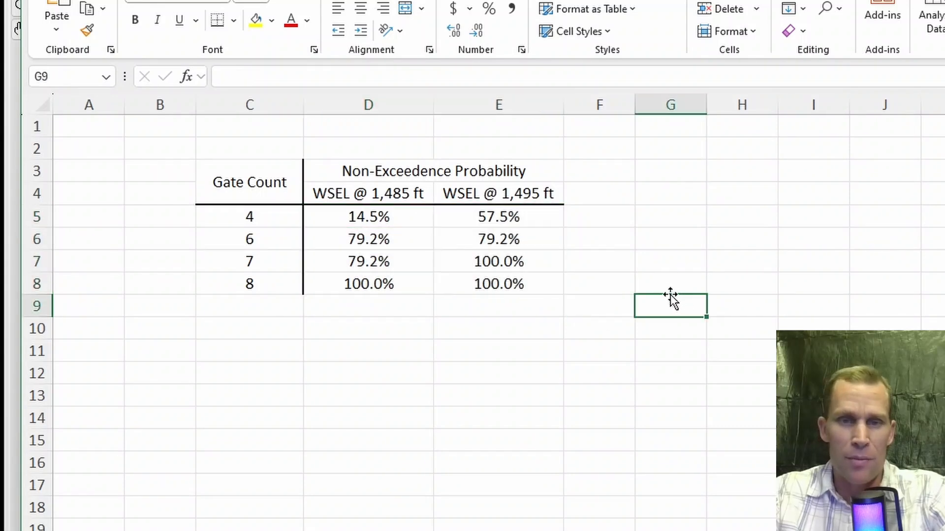
Step: Check the 8-gate row of the Excel summary against the WSEL exceedance criteria written in the exercise's text notes
drag(371, 285, 479, 285)
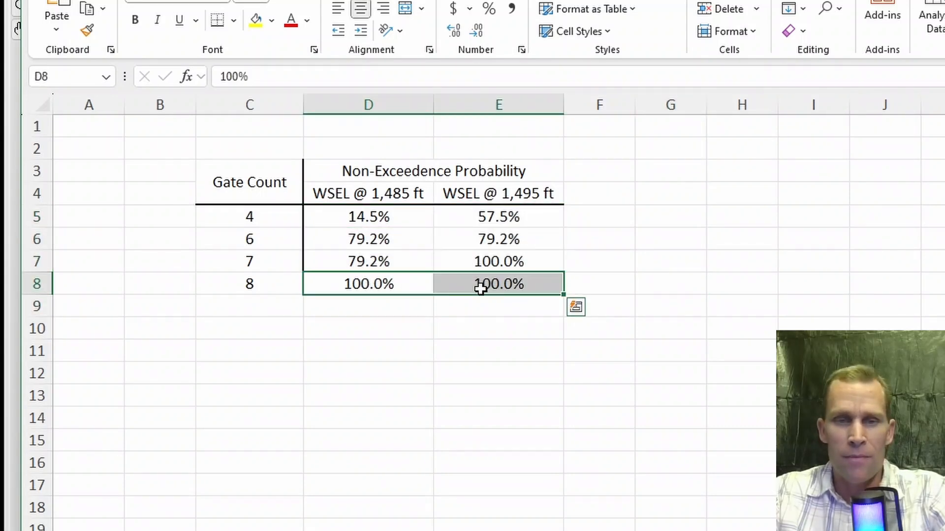
click(250, 293)
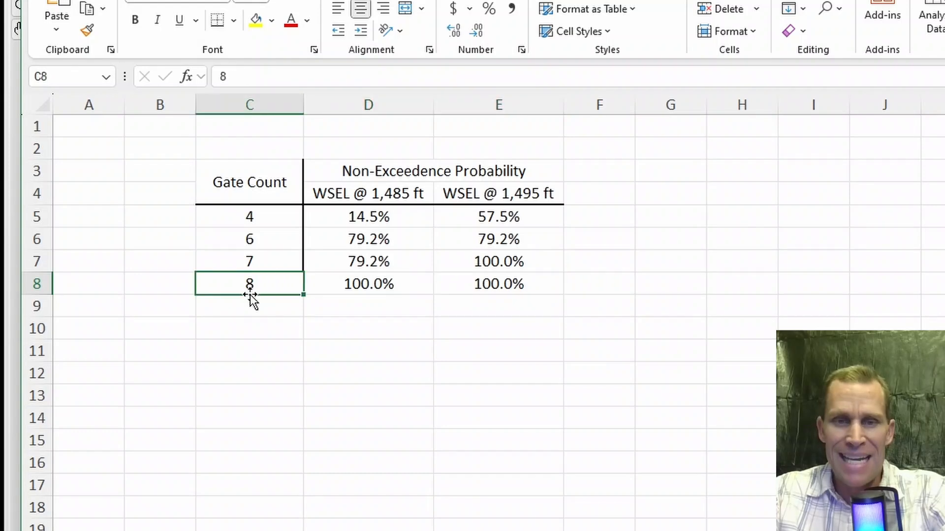
click(372, 291)
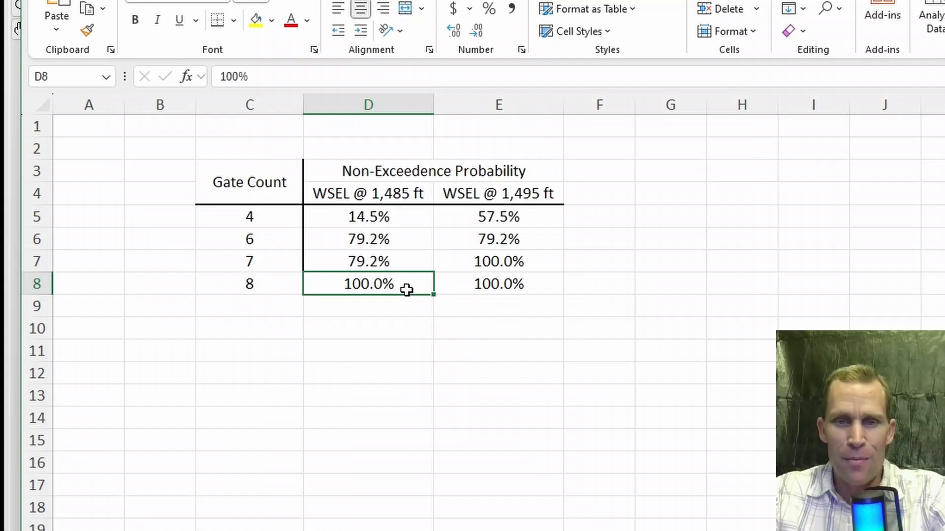
click(490, 278)
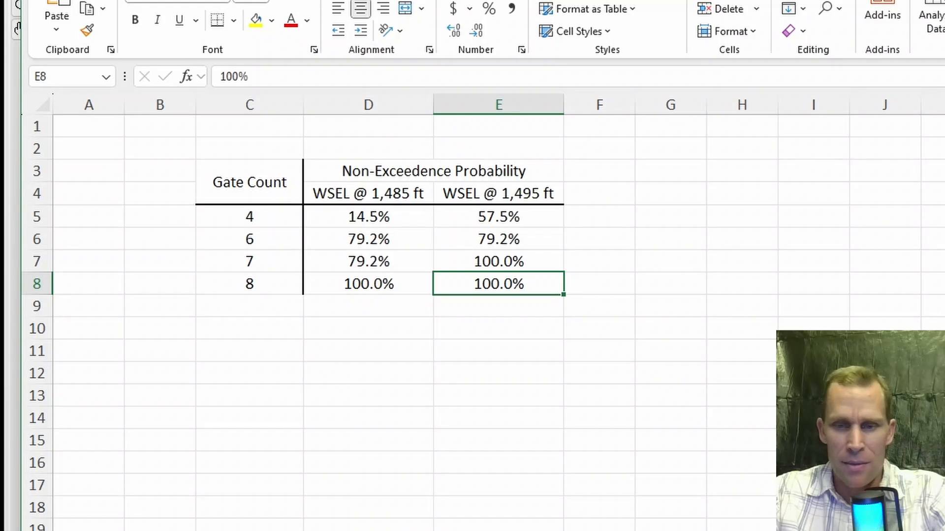
key(alt+Tab)
click(449, 186)
click(586, 249)
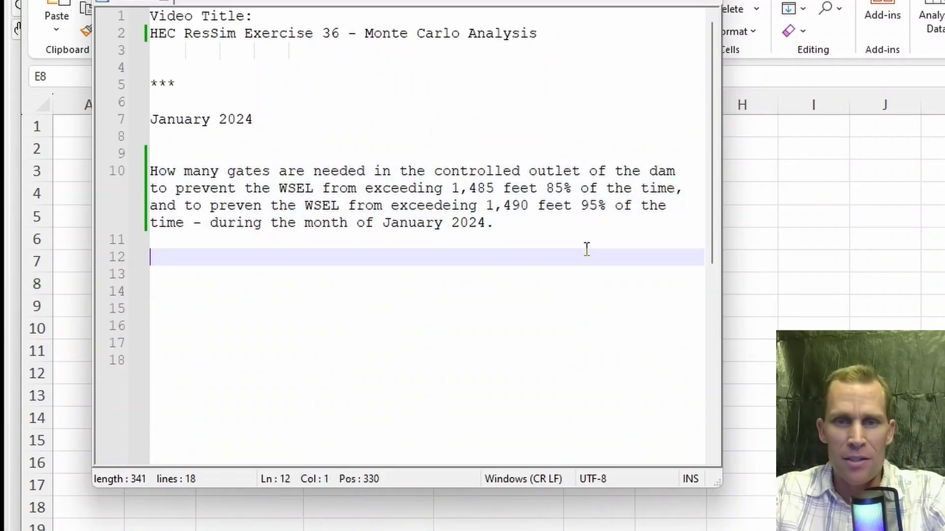
drag(461, 187, 518, 209)
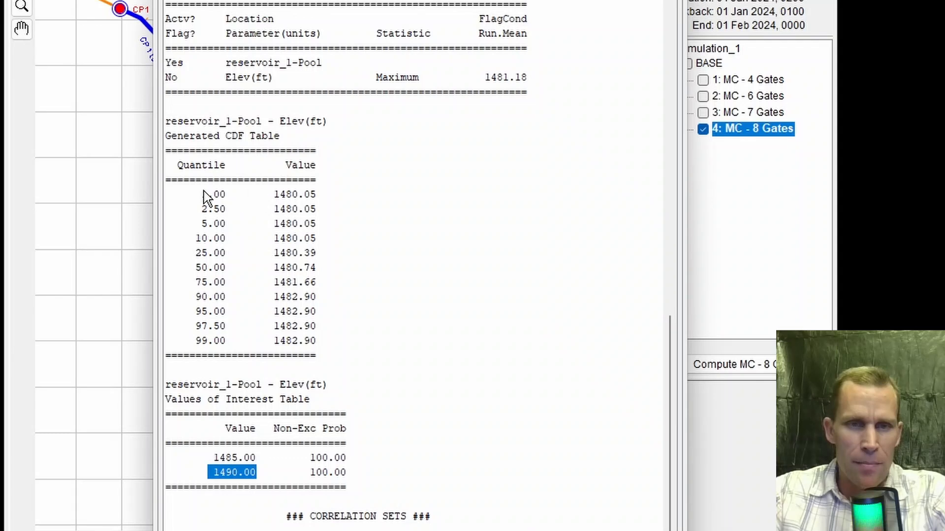
Step: Return to the MC - 8 Gates report, examine the quantiles and elevations in its Generated CDF Table, and close the report
drag(189, 192, 232, 345)
click(231, 191)
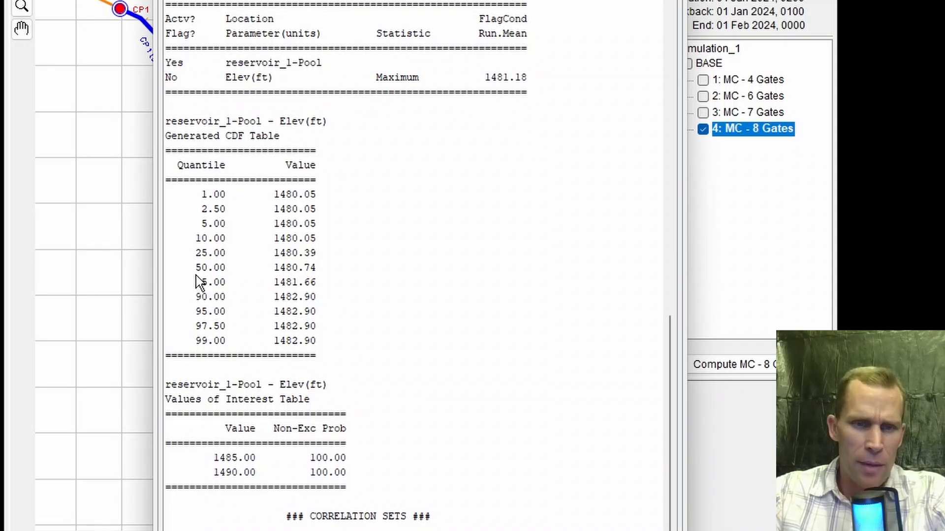
drag(196, 270, 231, 275)
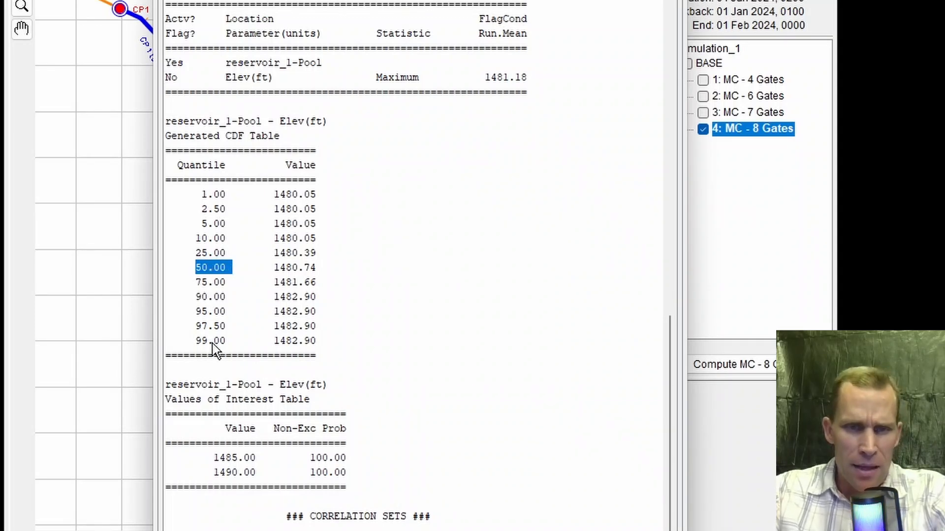
drag(273, 195, 311, 269)
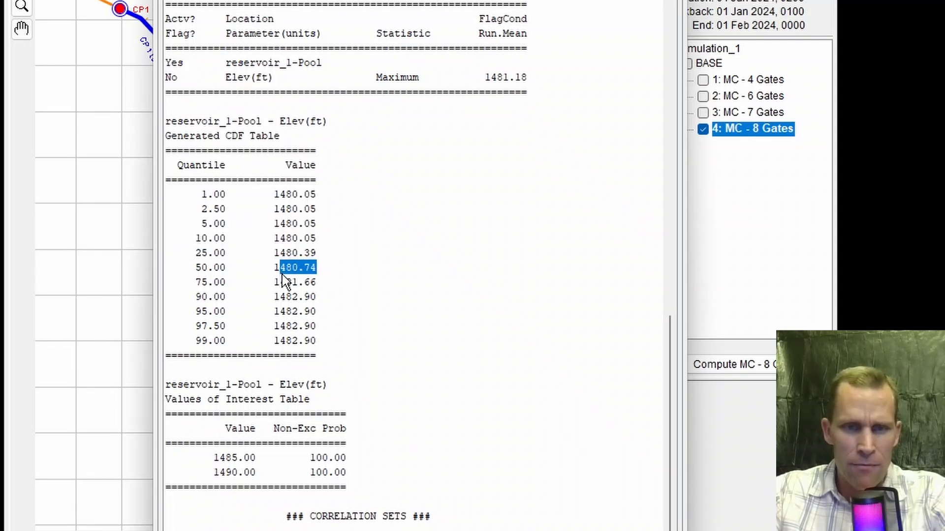
drag(280, 297, 328, 343)
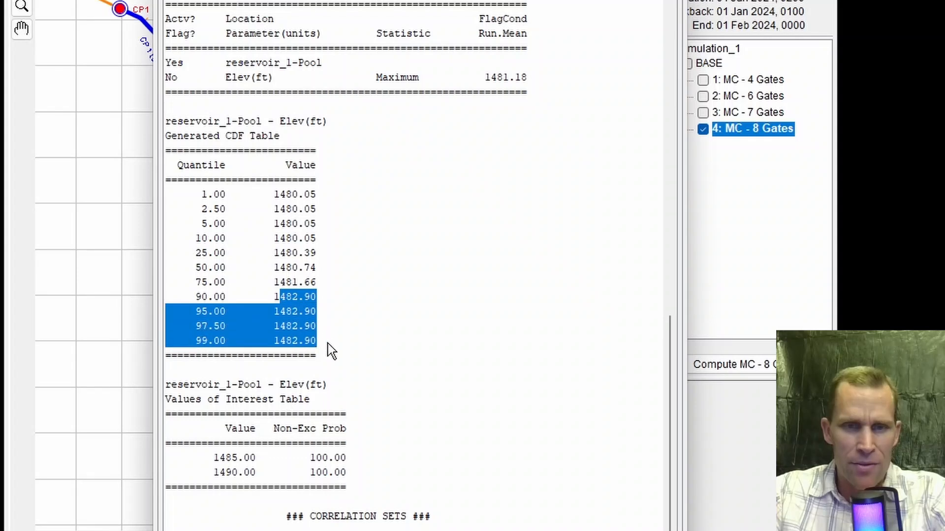
click(279, 199)
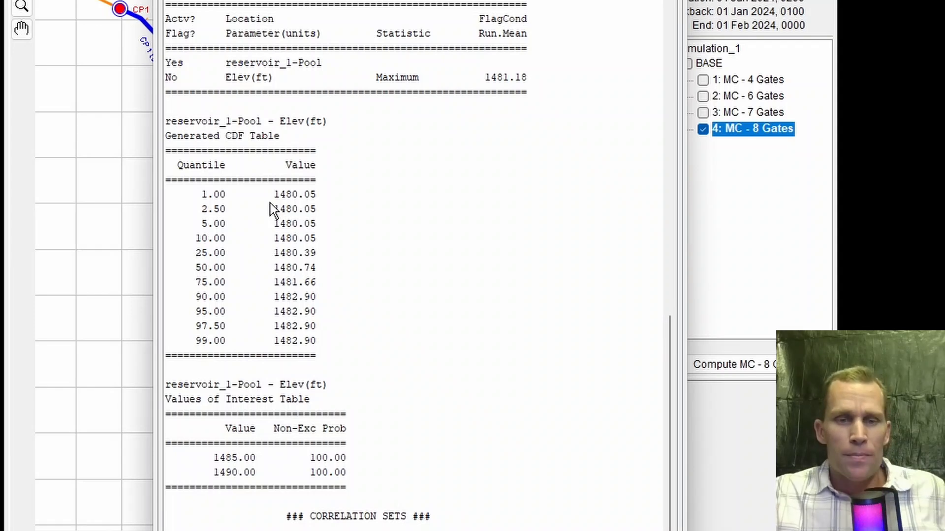
click(673, 11)
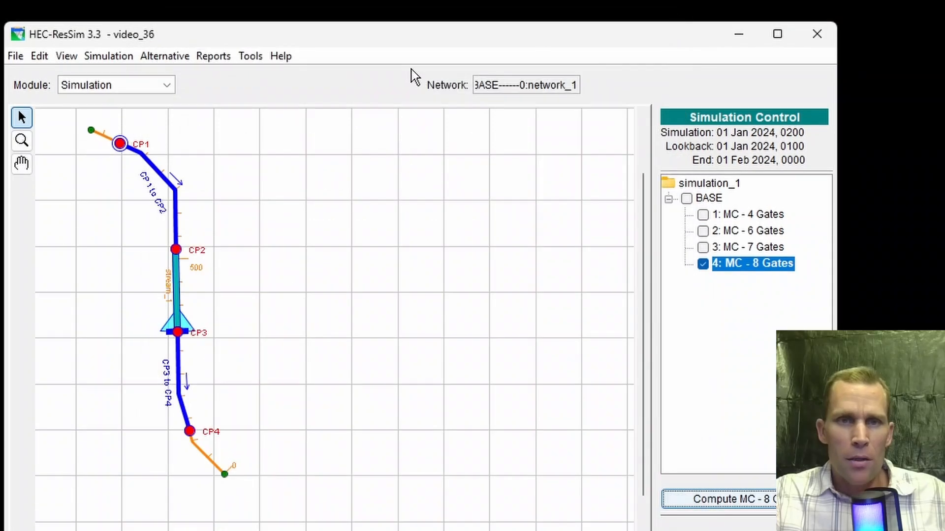
Step: Open the simulation's DSS file in HEC-DSSVue from HEC-ResSim and check its file path
click(251, 55)
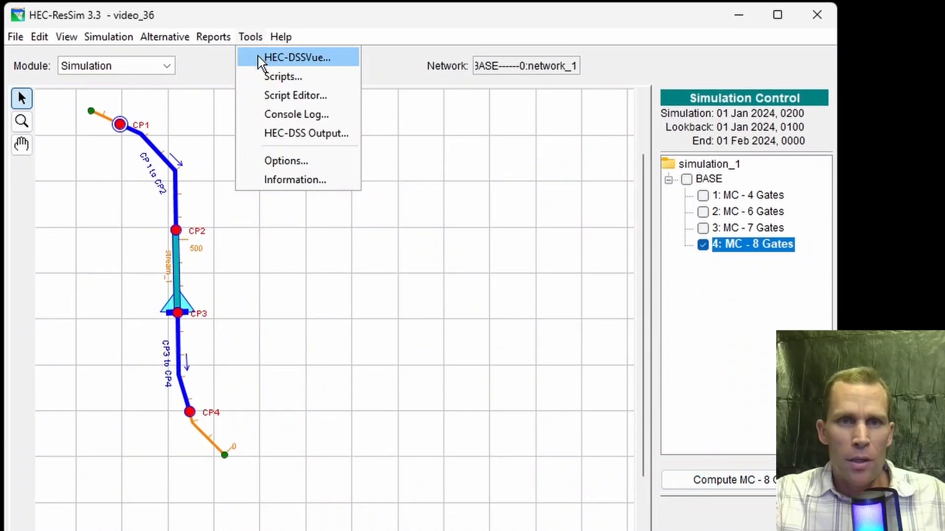
click(263, 77)
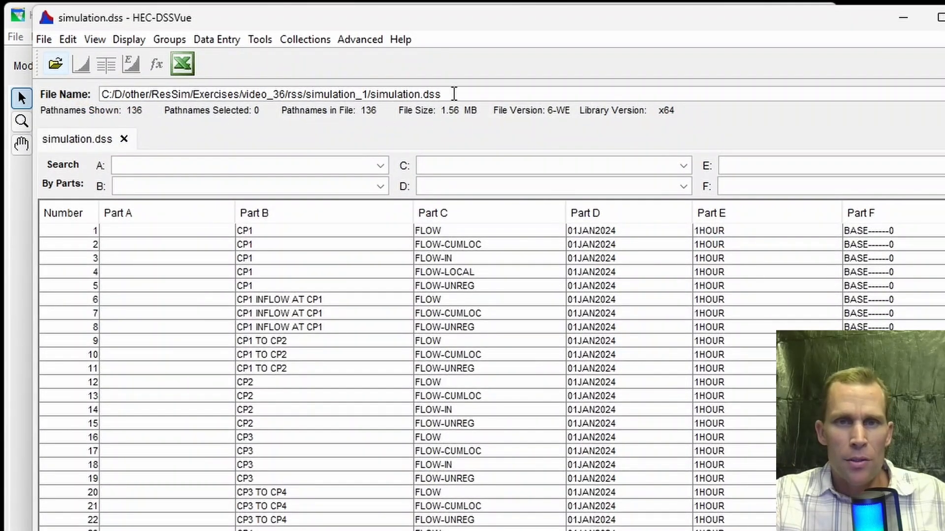
drag(454, 93, 101, 94)
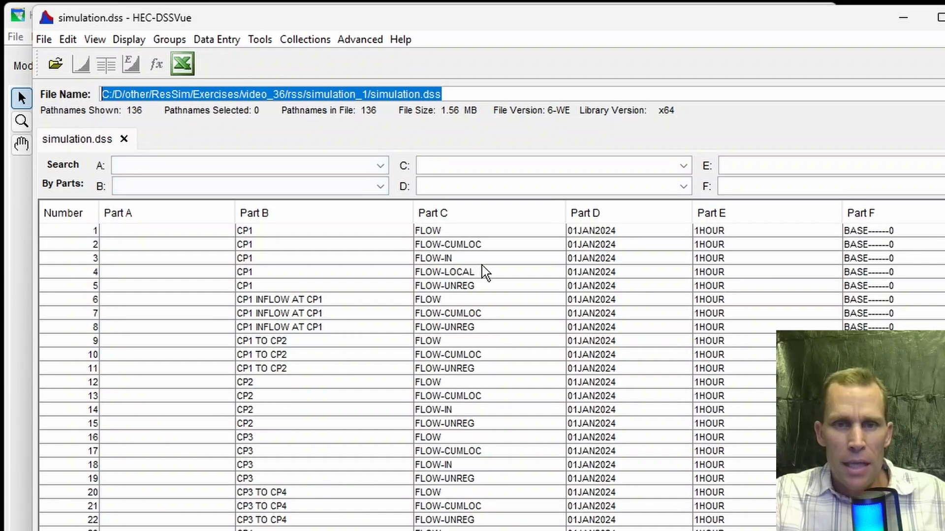
Step: Tabulate the REALIZATION-CHOICE and REALIZATION-PROBABILITY records of INFLOW AT CP1 for BASE------1 together
scroll(484, 272, down, 1)
scroll(485, 272, down, 6)
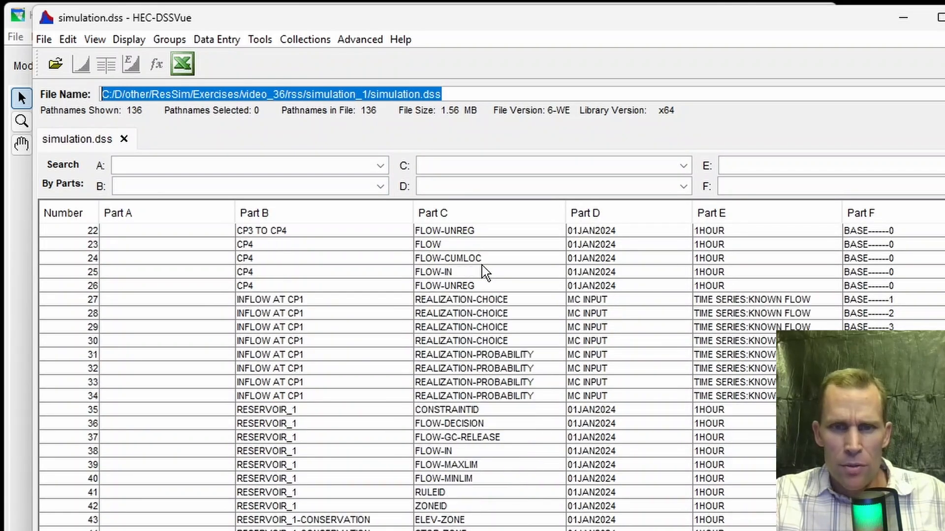
click(485, 301)
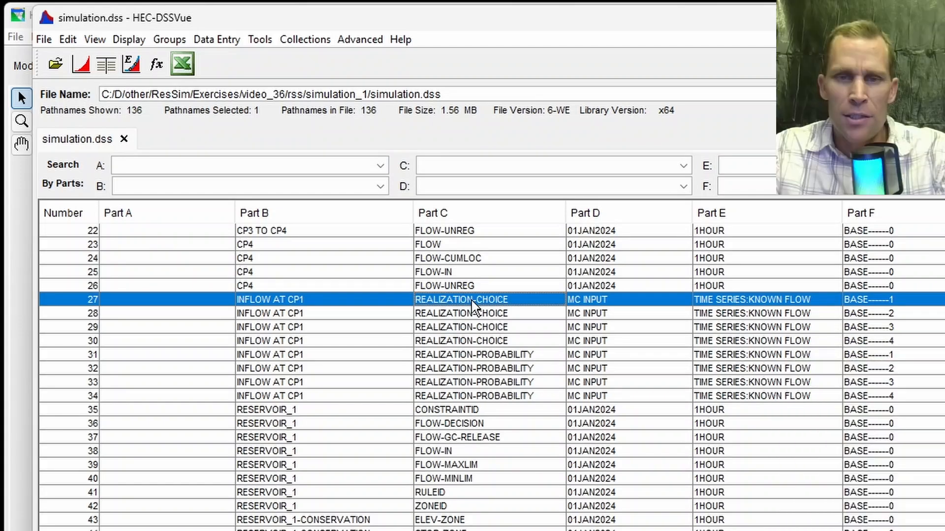
click(471, 355)
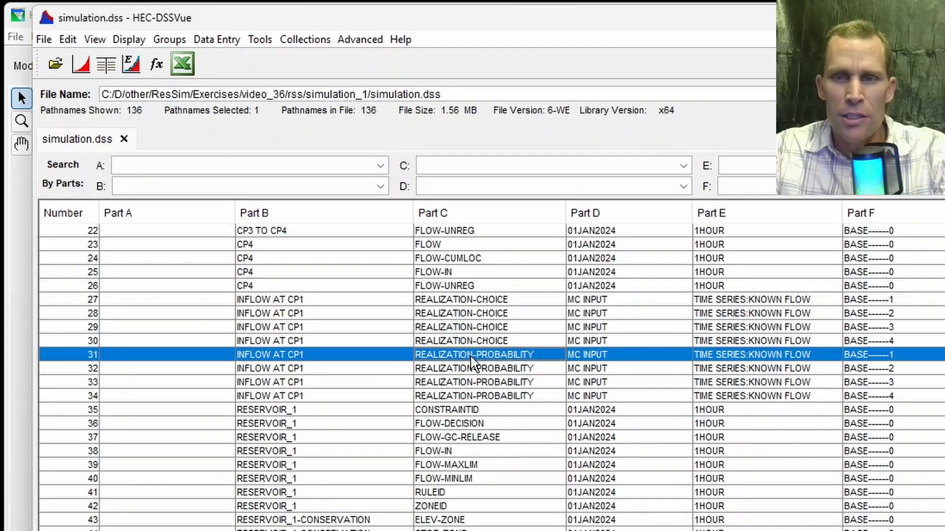
click(483, 301)
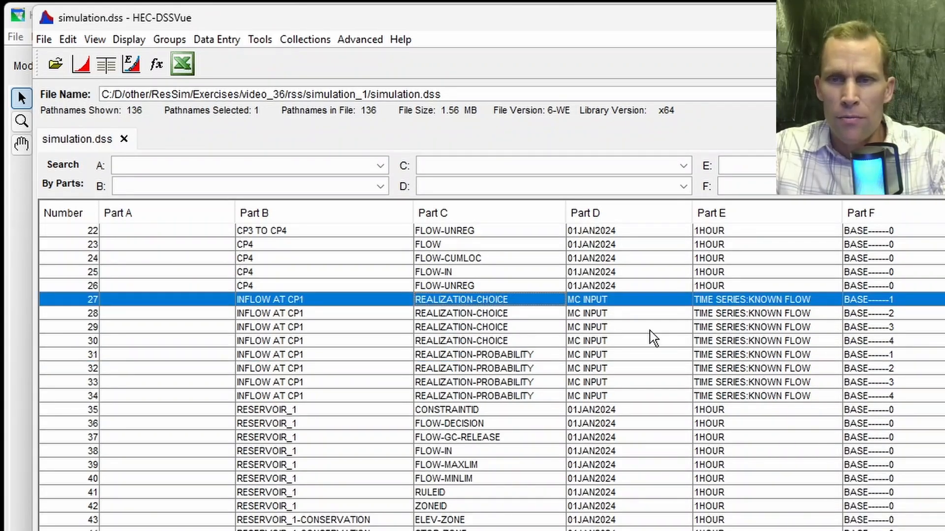
ctrl+click(859, 356)
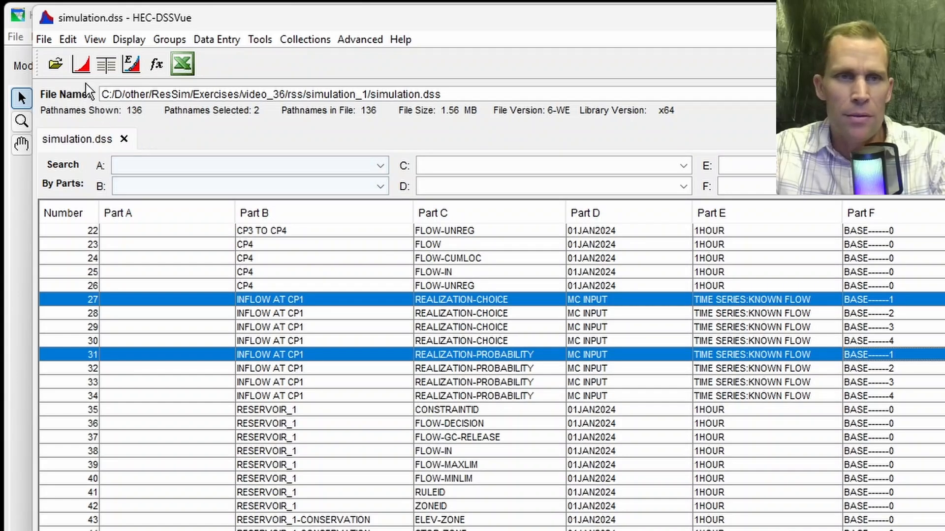
click(106, 64)
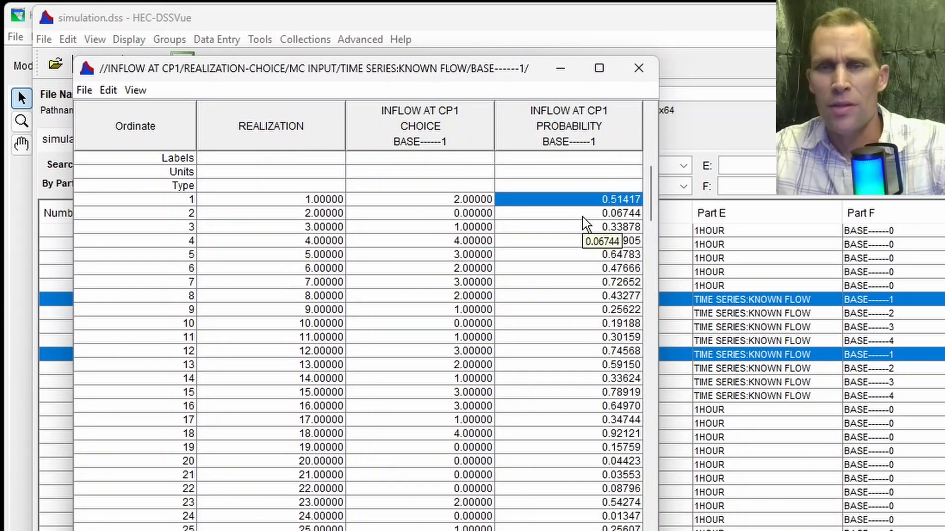
Step: Compare the sampled probability with the inflow choice for the first four realizations in the BASE------1 table
click(588, 218)
key(Down)
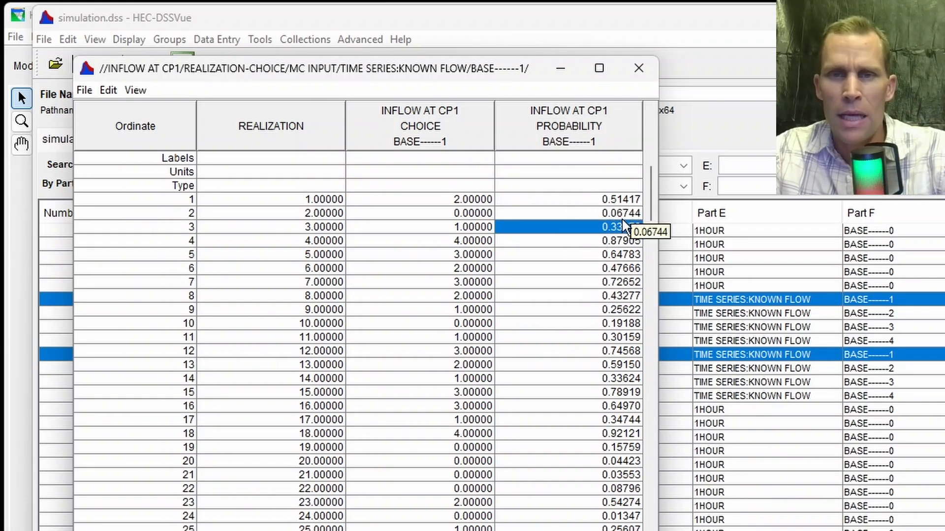
click(471, 202)
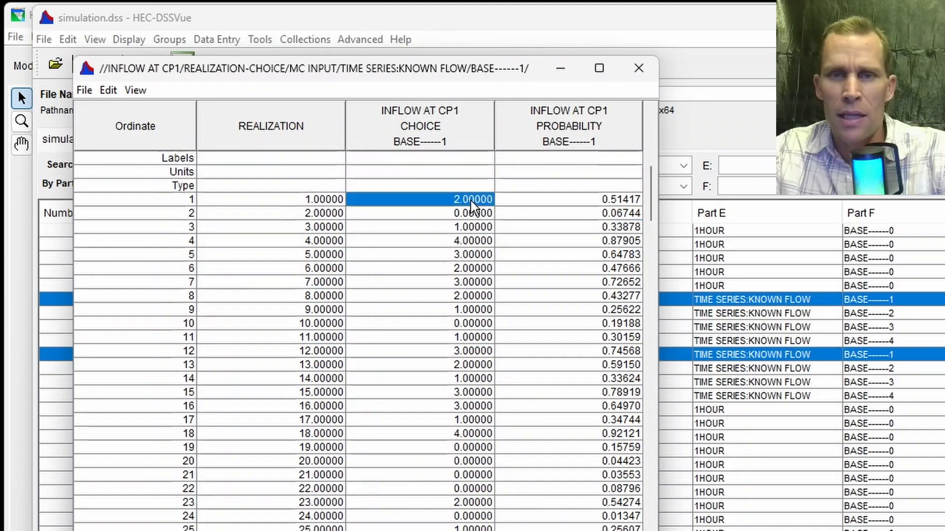
click(473, 217)
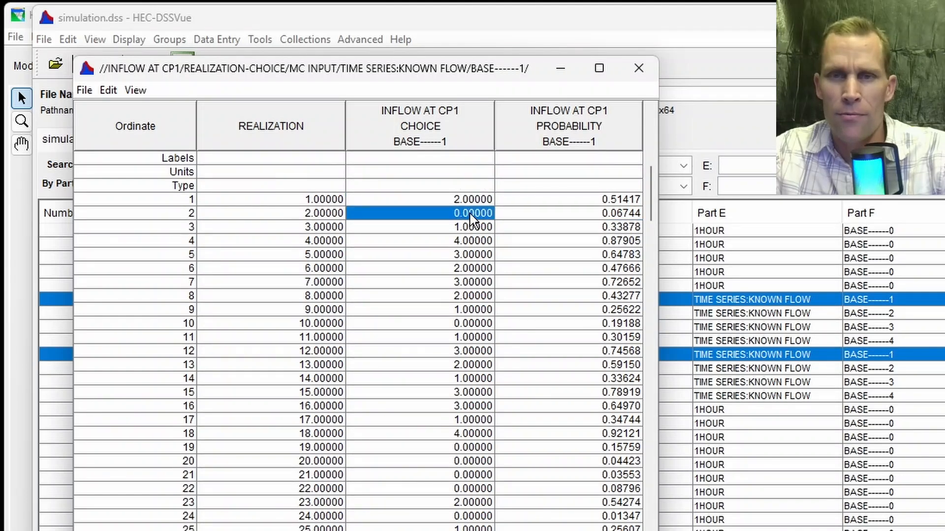
click(470, 226)
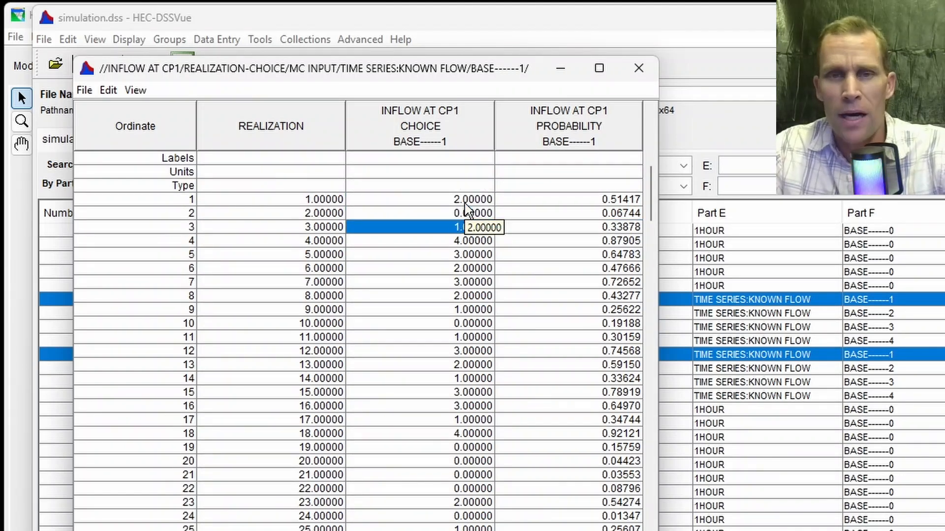
key(Down)
click(624, 244)
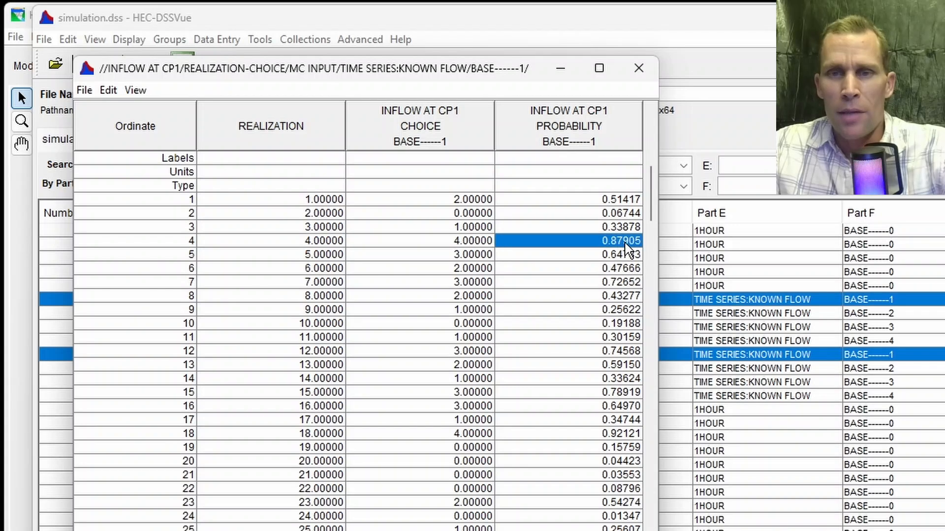
click(467, 246)
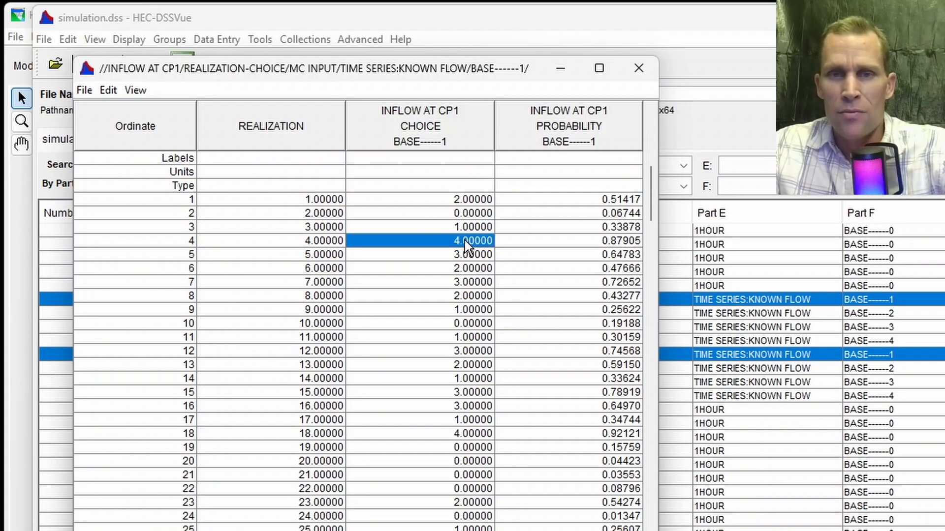
click(614, 215)
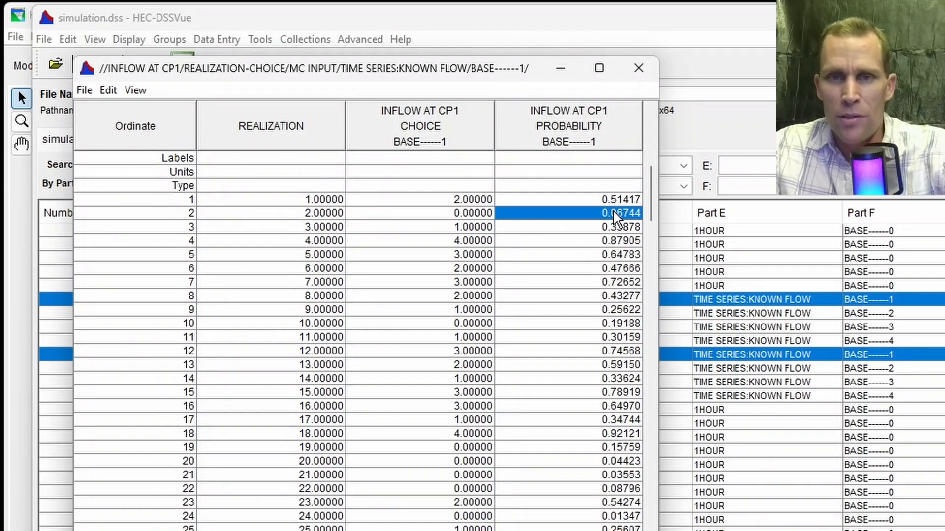
click(465, 214)
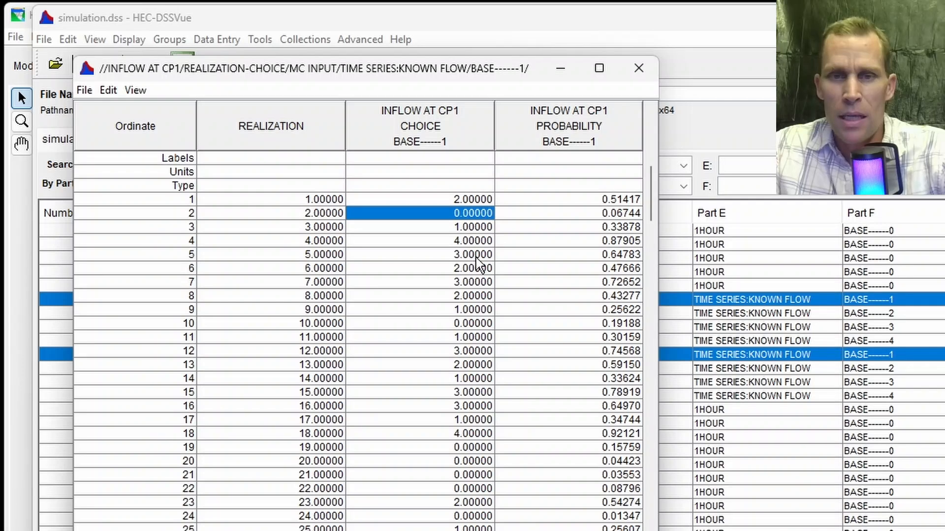
Step: Compare the sampled probability with the inflow choice for the following realizations in the BASE------1 table
key(Down)
key(Down)
key(Down)
key(Down)
key(Down)
key(Down)
key(Down)
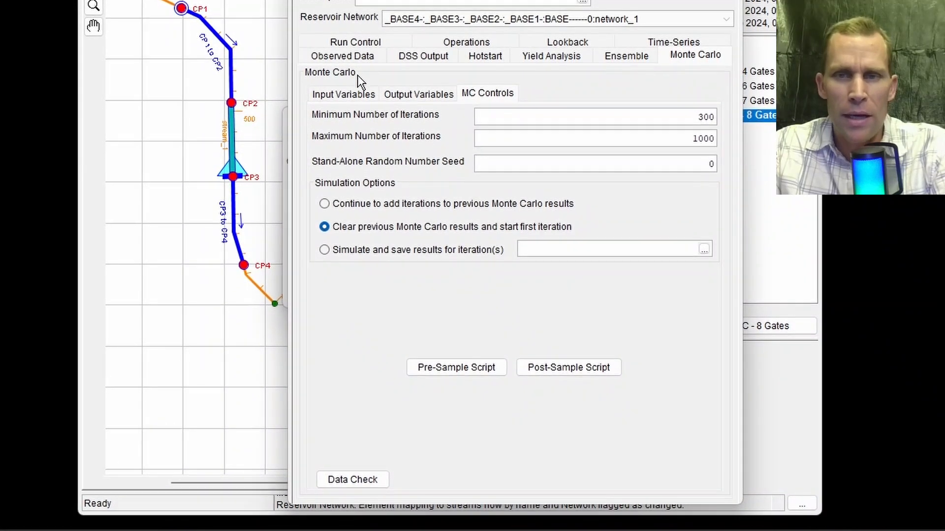
Step: In the MC - 8 Gates alternative's Monte Carlo input variables, open the Inflow at CP1 Known Flow variable and check its discrete distribution
click(347, 57)
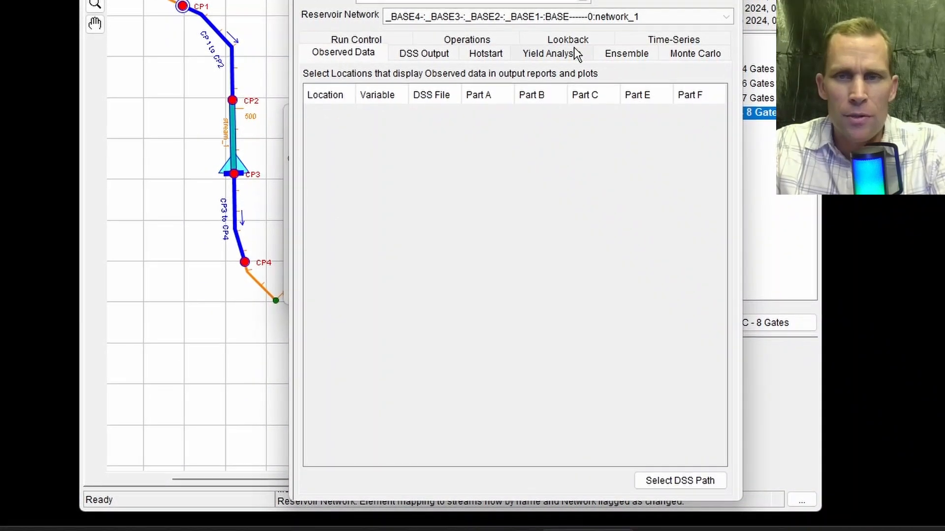
click(691, 56)
click(359, 92)
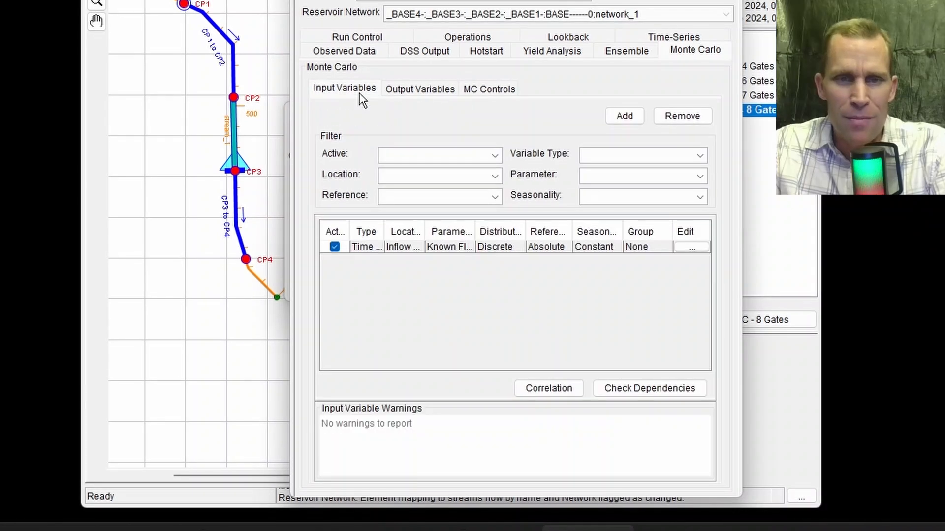
click(691, 245)
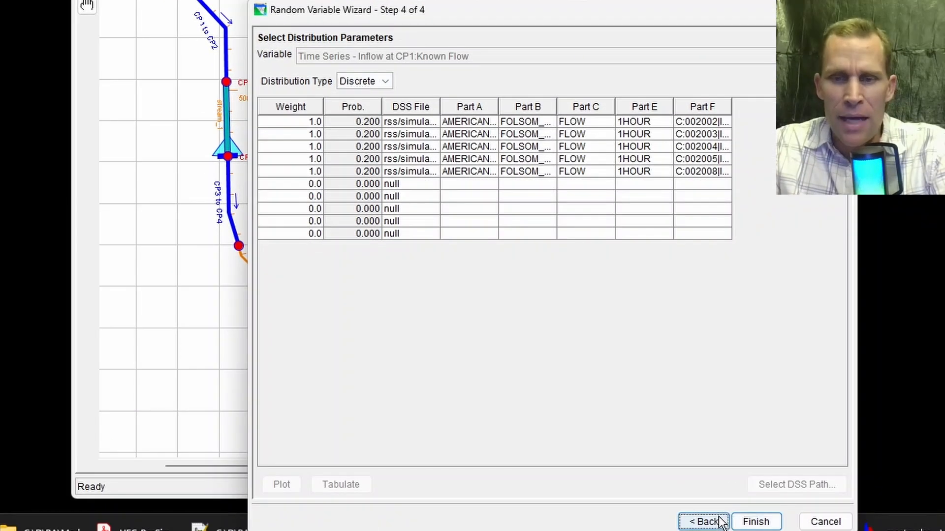
Step: Go back through the Random Variable Wizard to its first page and check the random variable type and uncertainty type
click(710, 523)
click(706, 522)
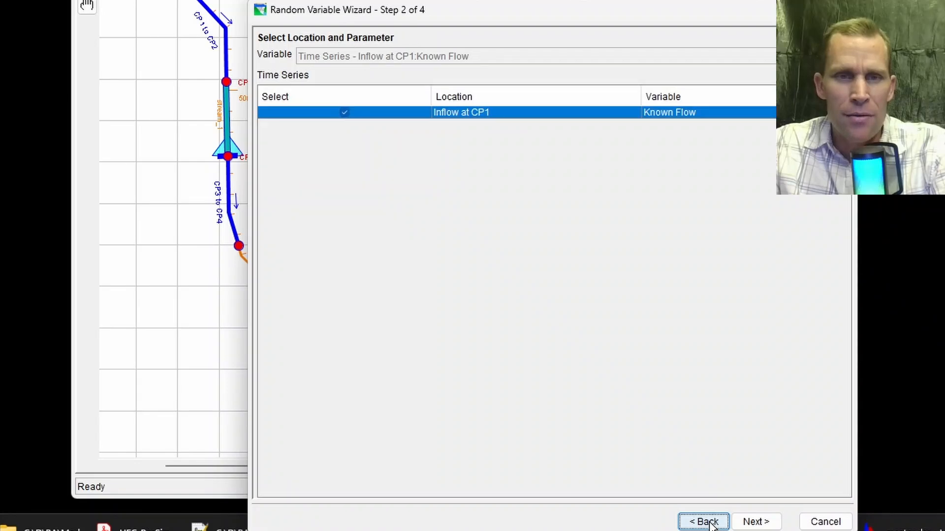
click(707, 522)
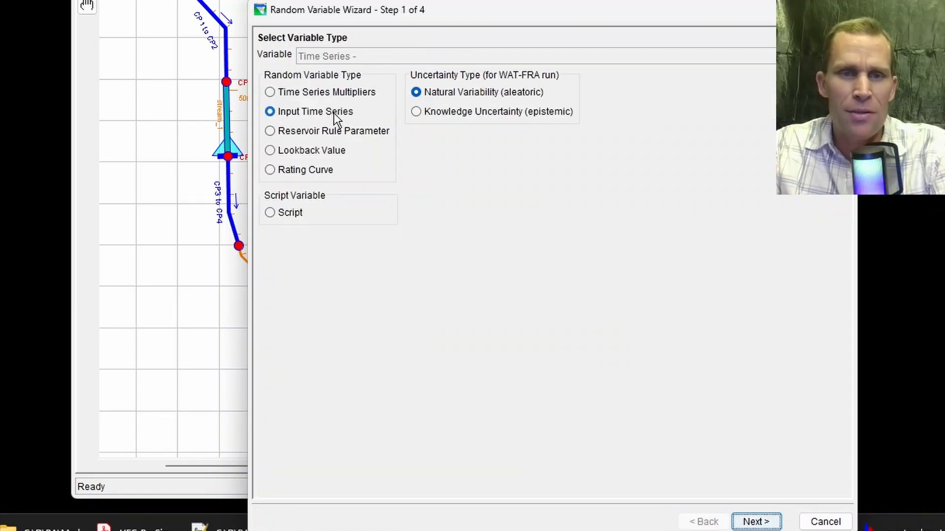